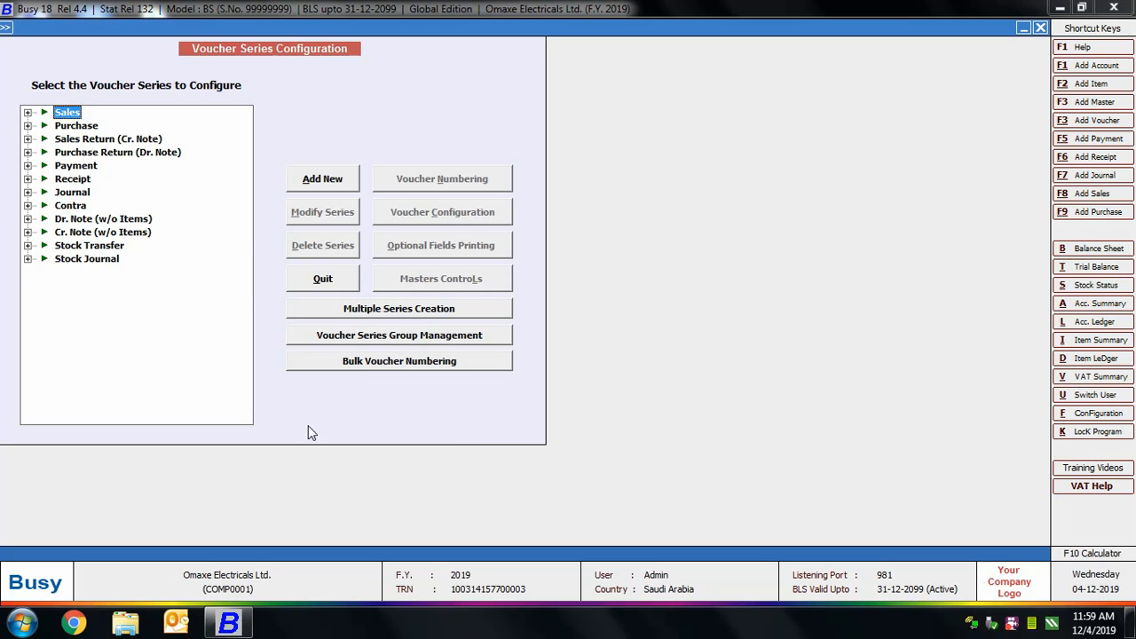
# Add a new voucher series named Retail under the Sales voucher type and save it.
pyautogui.click(28, 112)
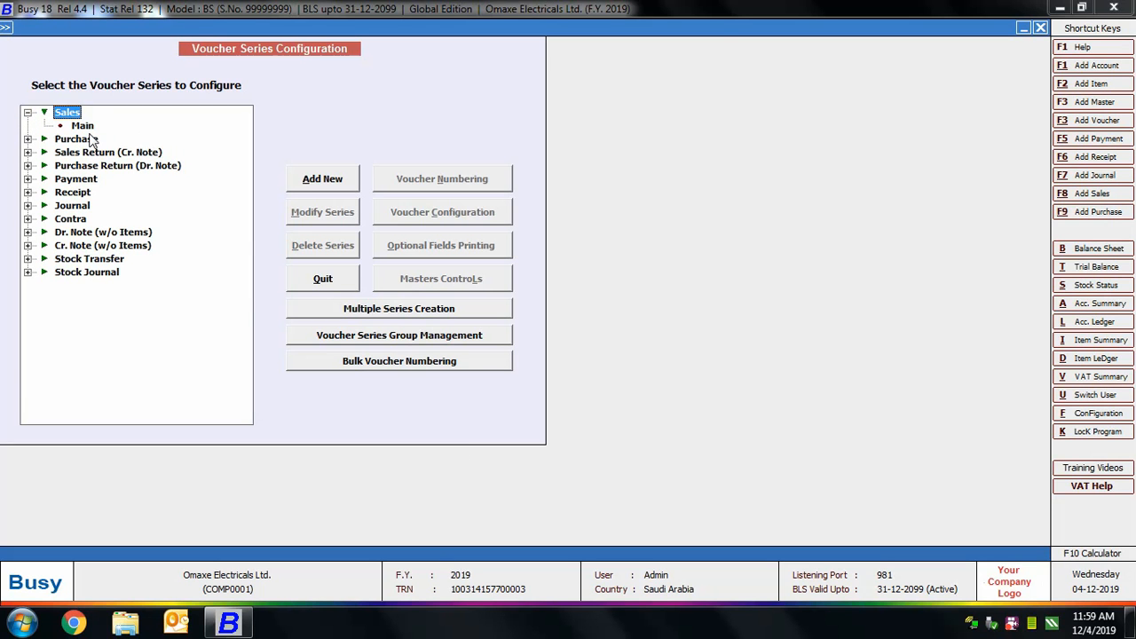
pyautogui.click(323, 180)
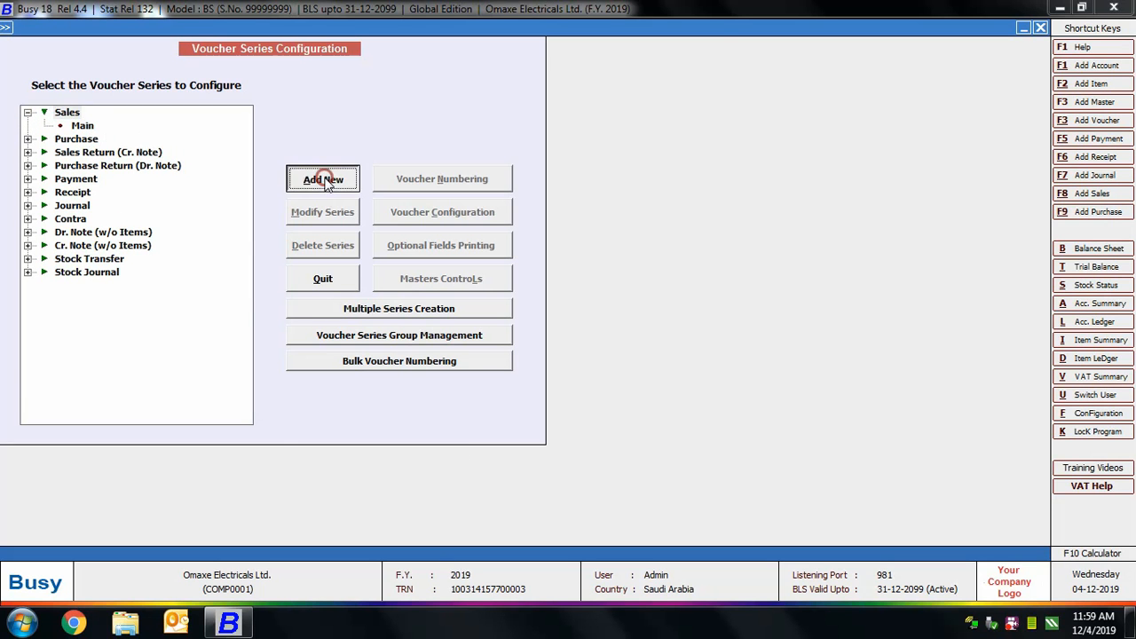
pyautogui.write('Retail')
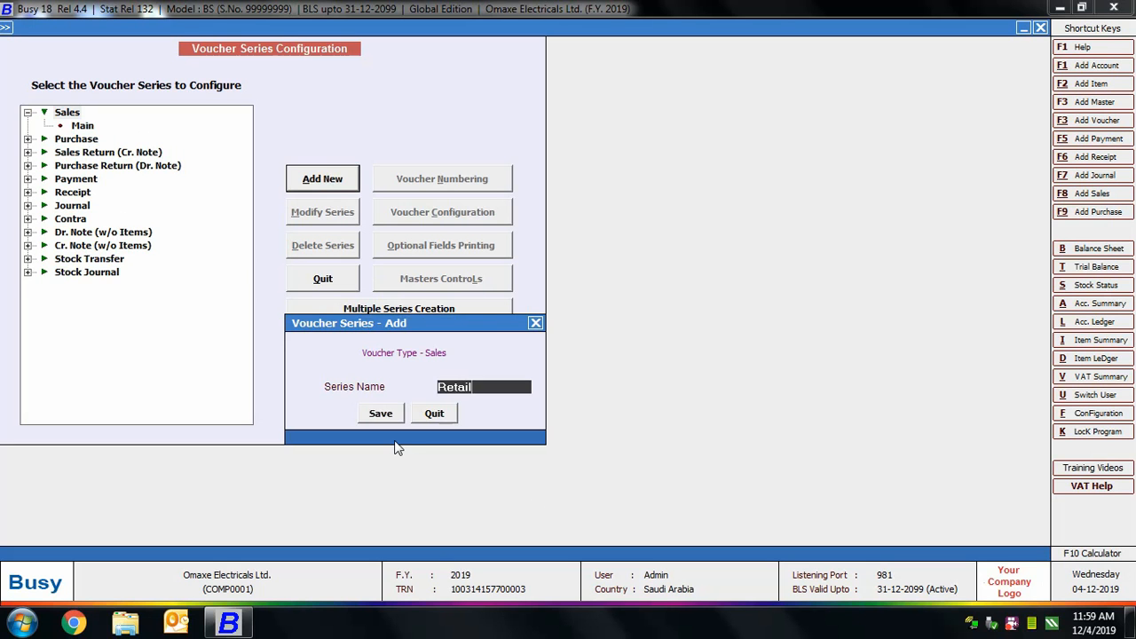
pyautogui.click(380, 414)
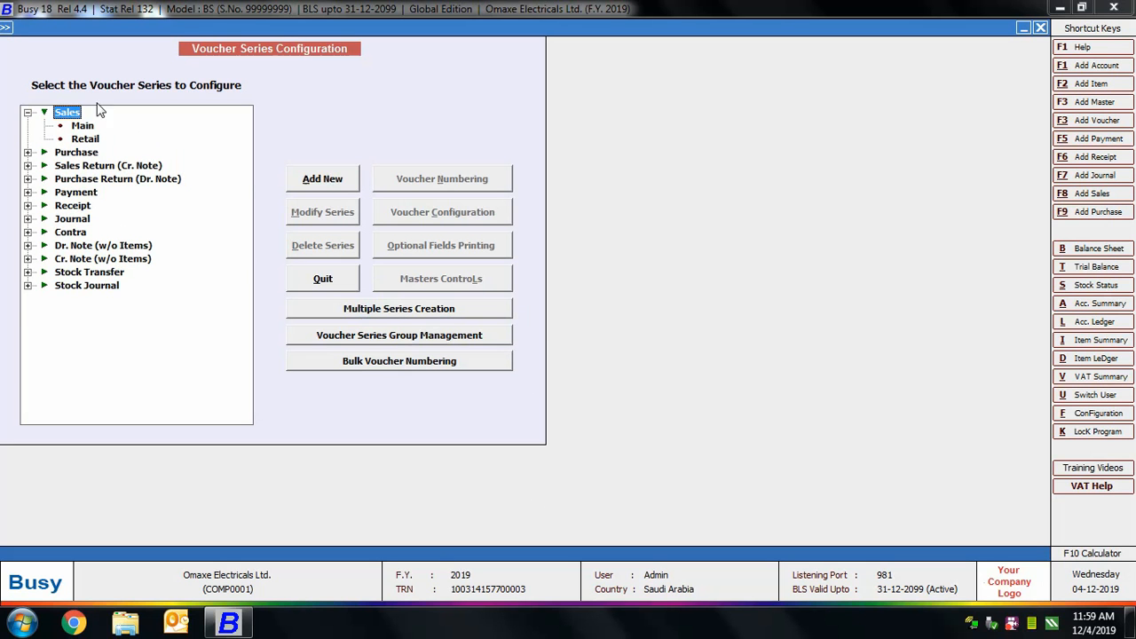
# Review the modify and delete options for the Retail sales series, leaving the series as it is.
pyautogui.click(84, 140)
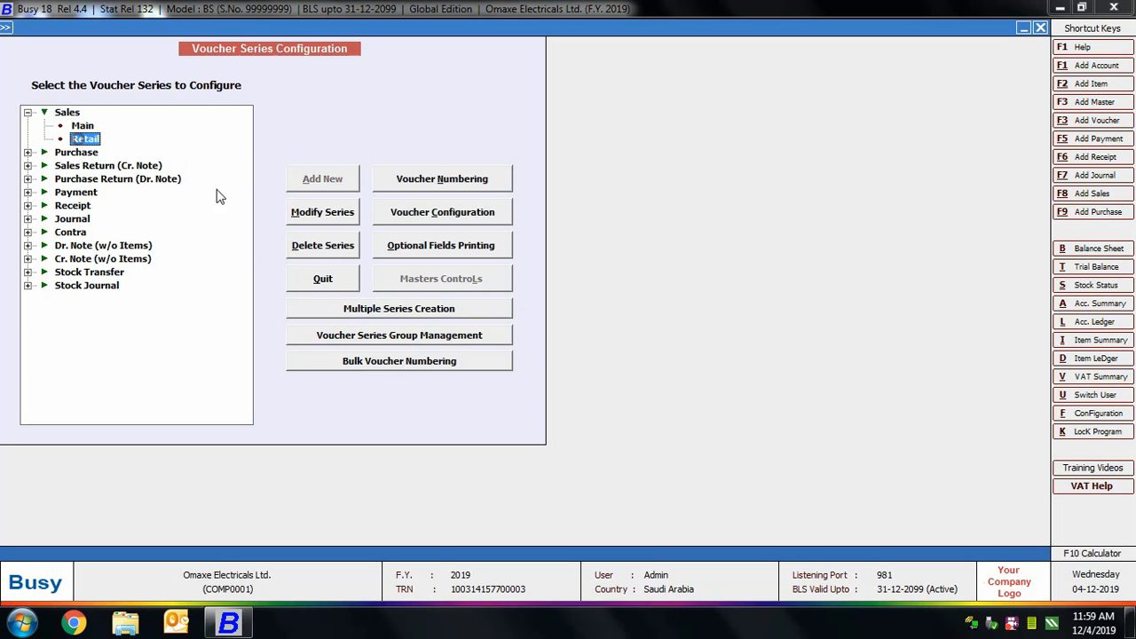
pyautogui.click(301, 209)
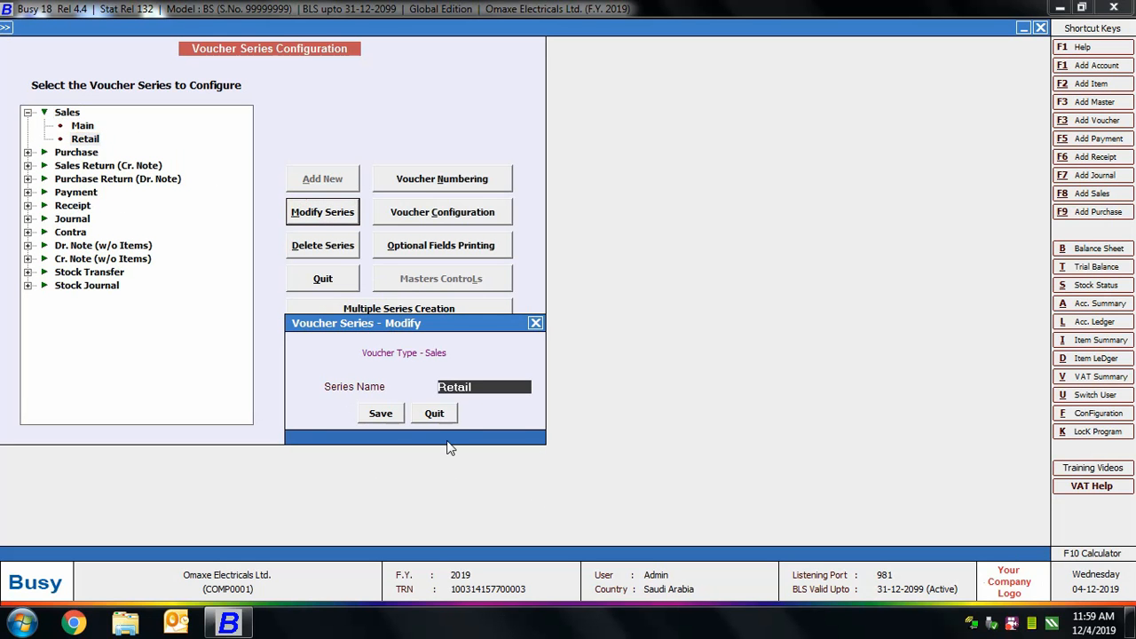
pyautogui.click(434, 415)
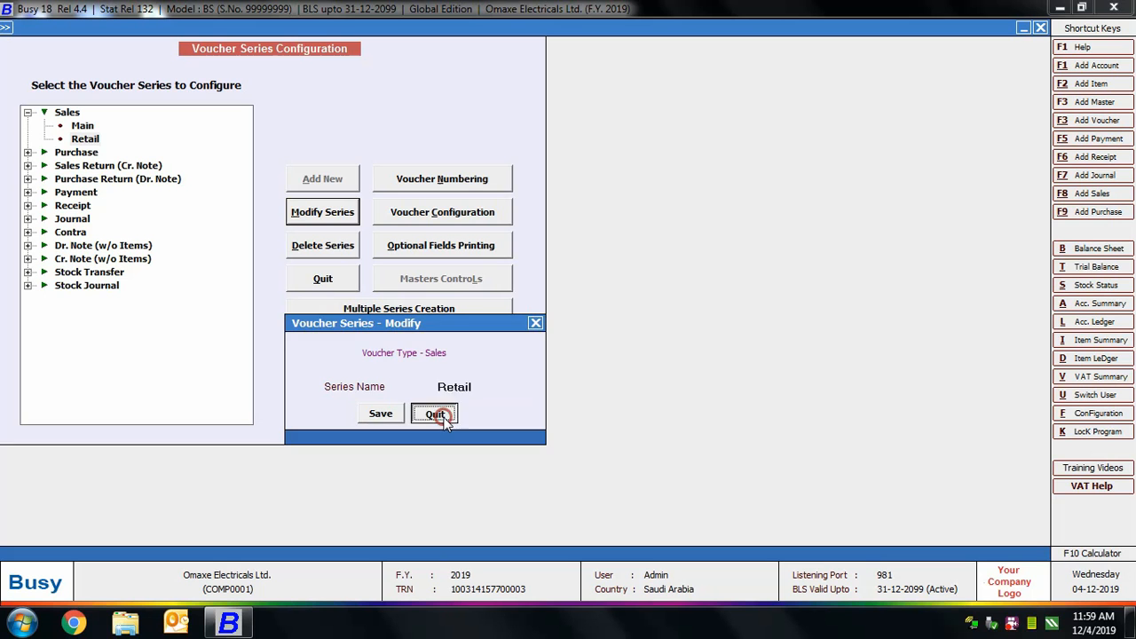
pyautogui.click(338, 250)
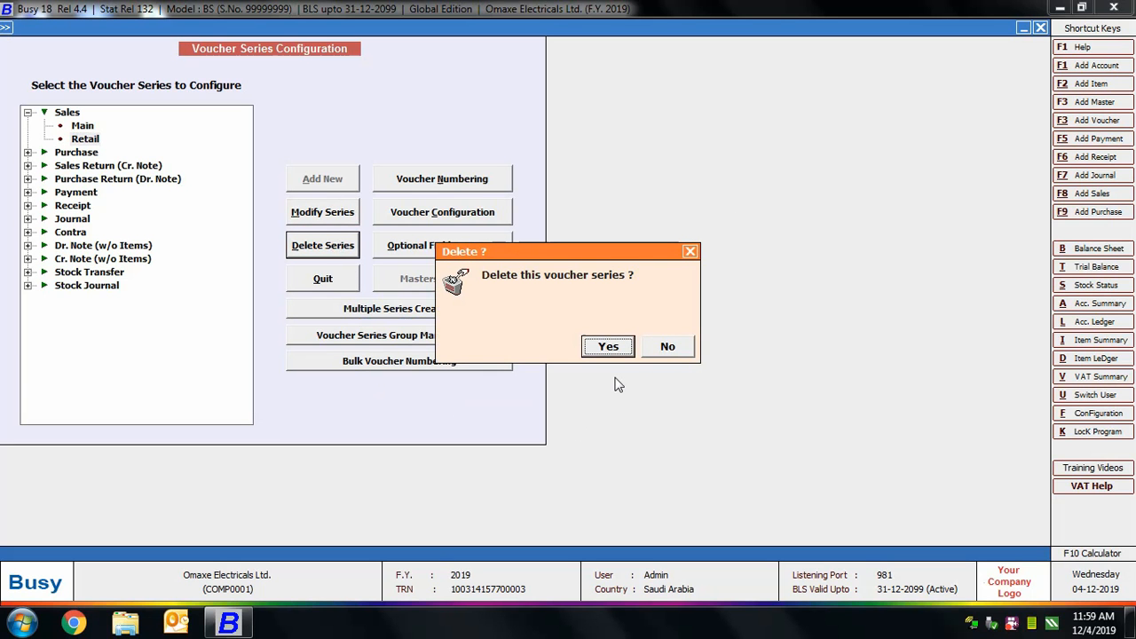
pyautogui.click(667, 346)
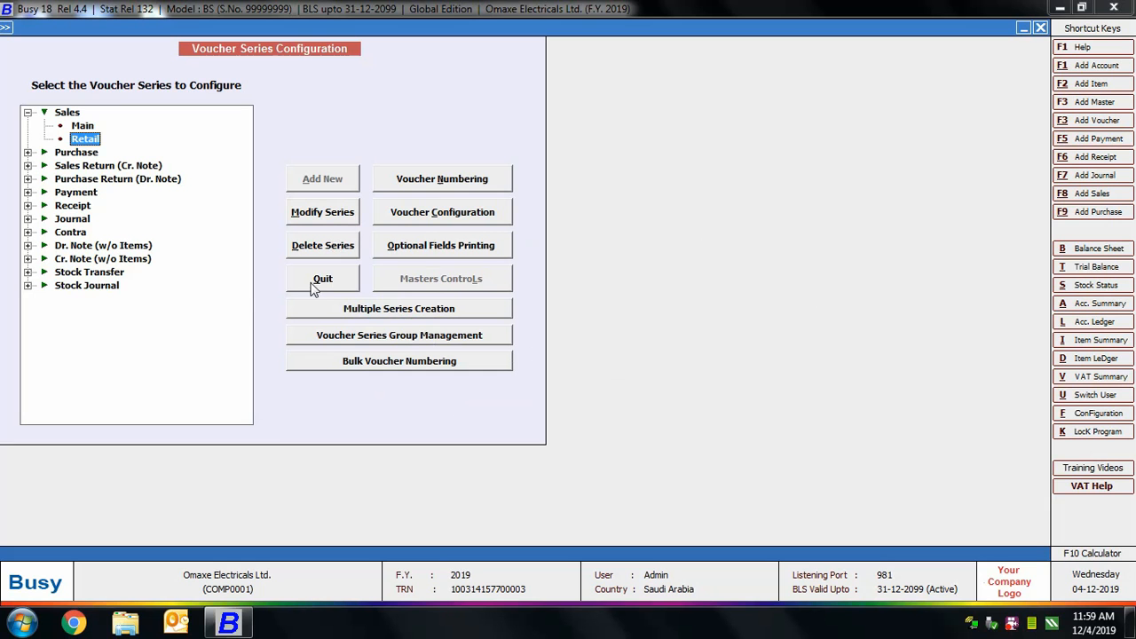
# Examine the form for creating multiple voucher series at once, and close it without creating any.
pyautogui.click(368, 309)
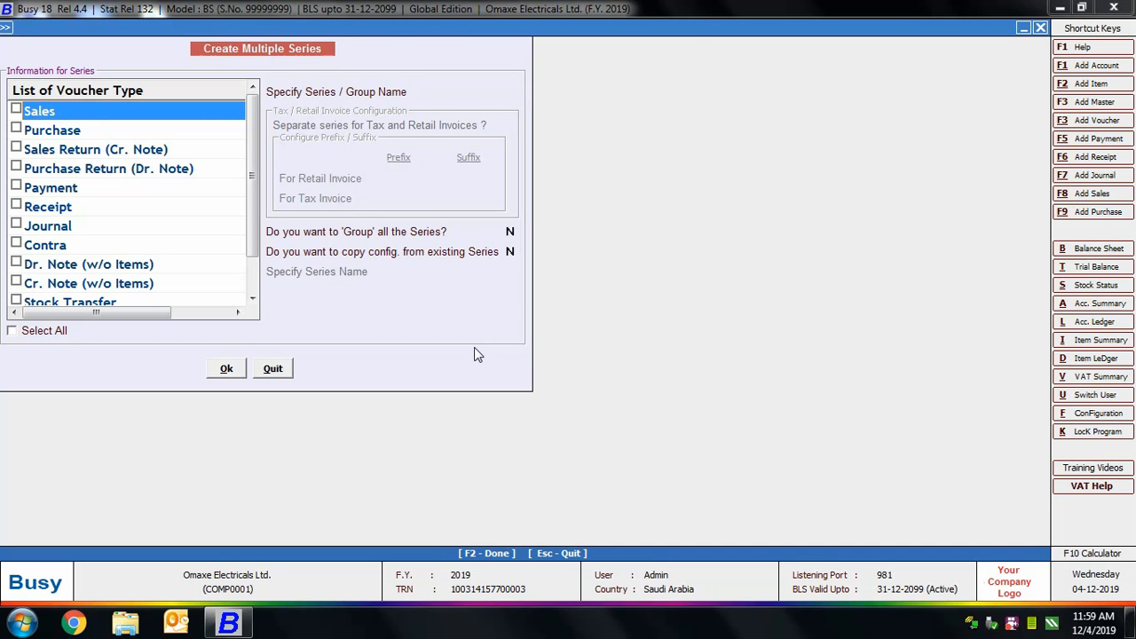
pyautogui.click(272, 369)
pyautogui.press('Down')
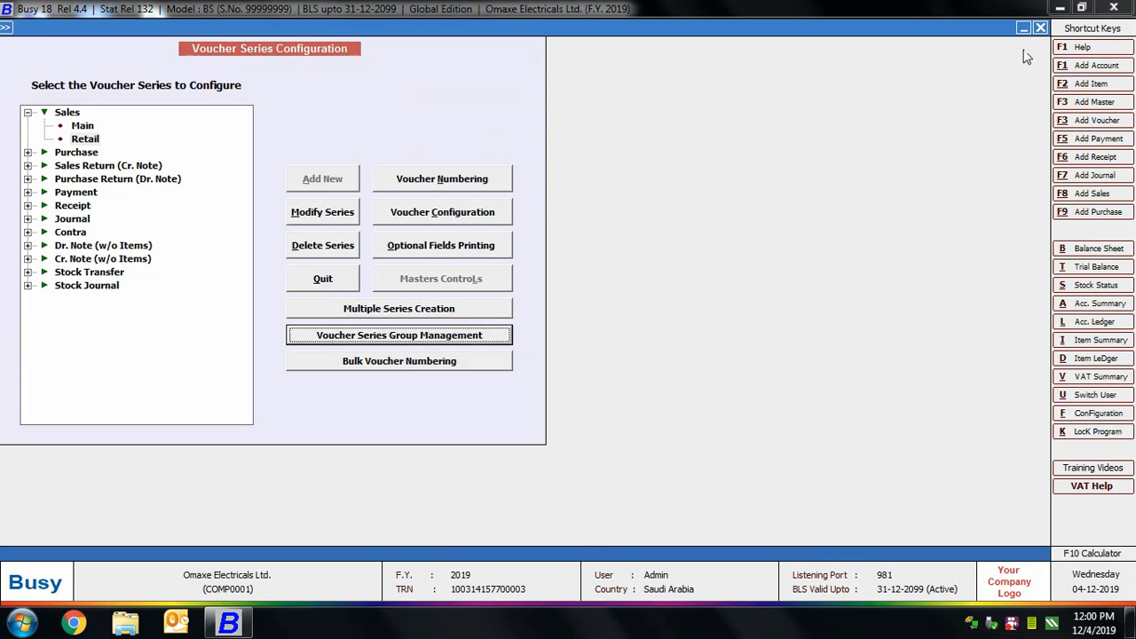
# Create a voucher series group named 1 and leave group management without tagging any series.
pyautogui.click(405, 335)
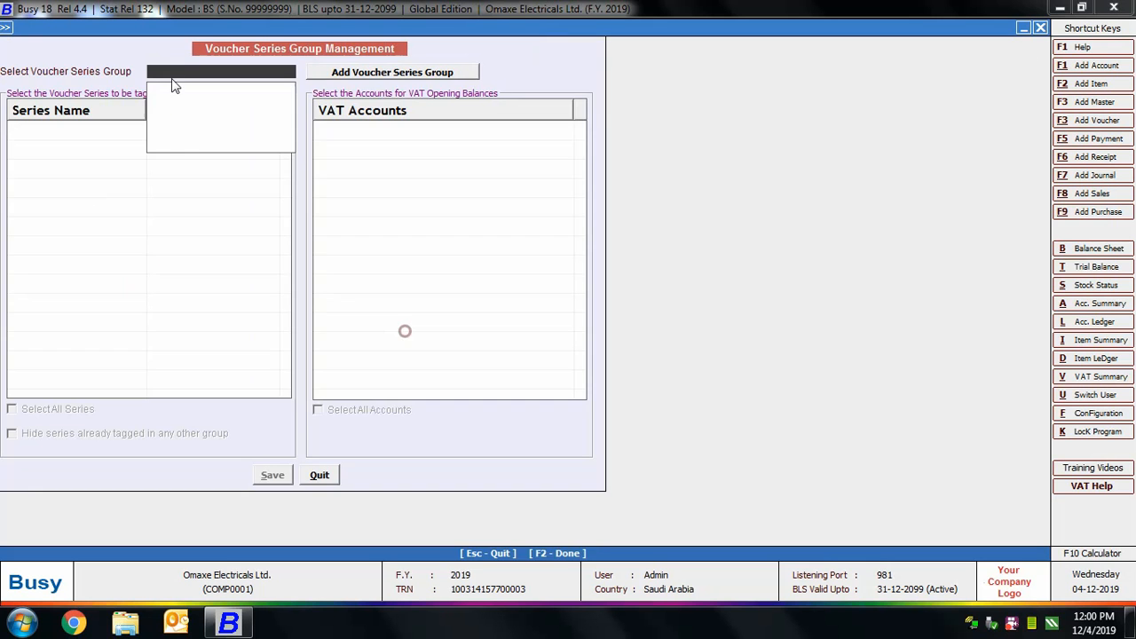
pyautogui.click(373, 75)
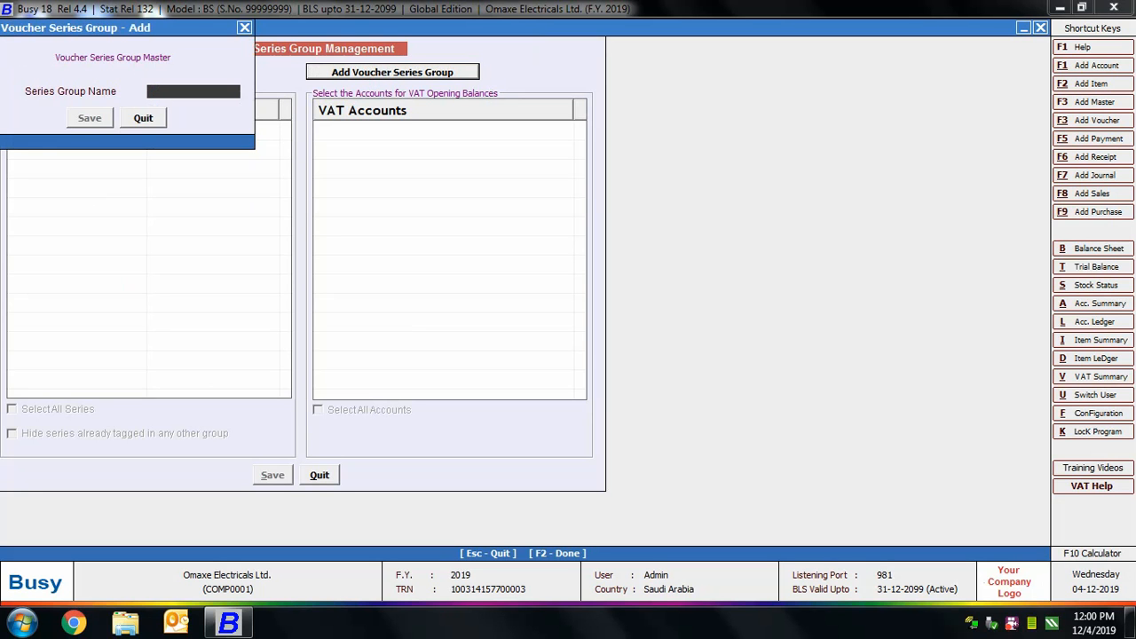
pyautogui.write('1')
pyautogui.click(90, 118)
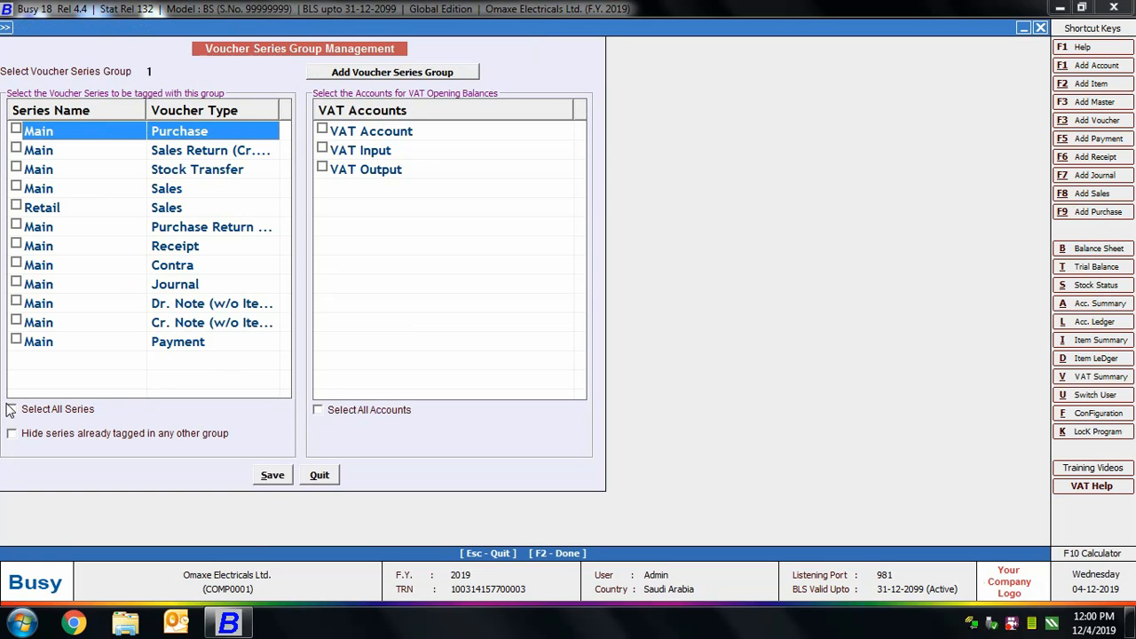
pyautogui.click(320, 474)
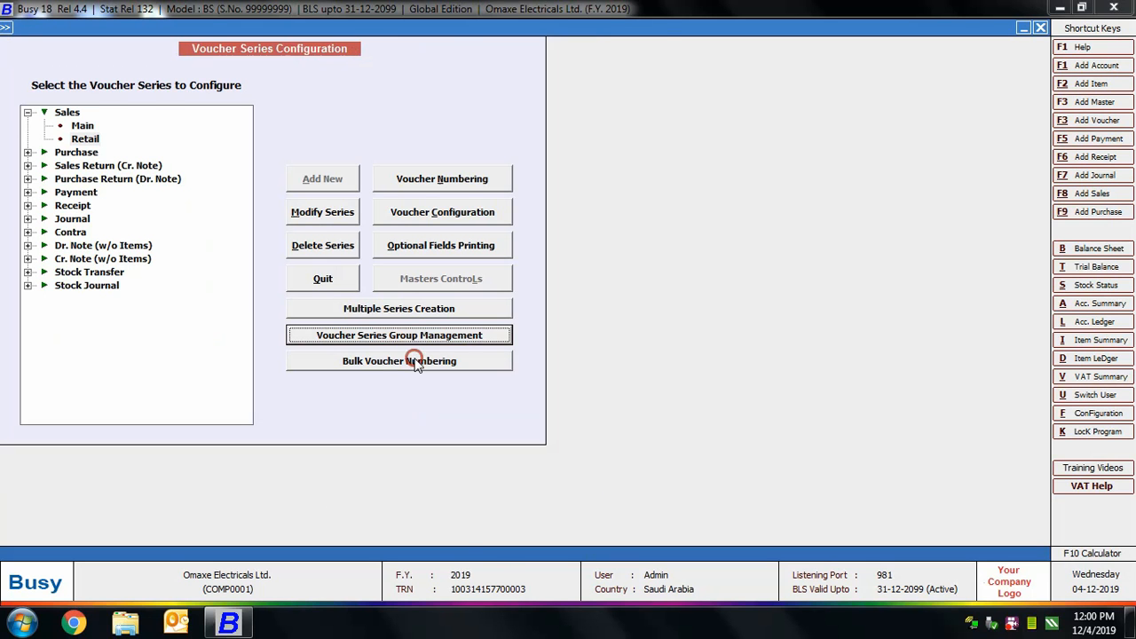
# Review the bulk voucher numbering configuration for series group 1, and leave it without entering anything.
pyautogui.click(416, 363)
pyautogui.click(243, 82)
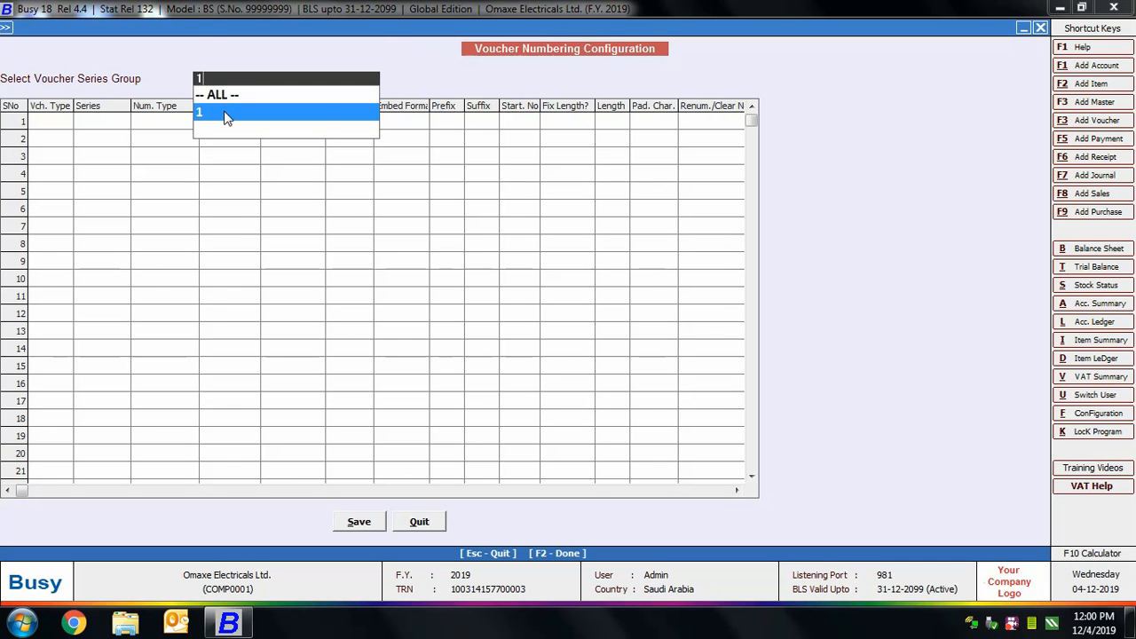
pyautogui.click(225, 114)
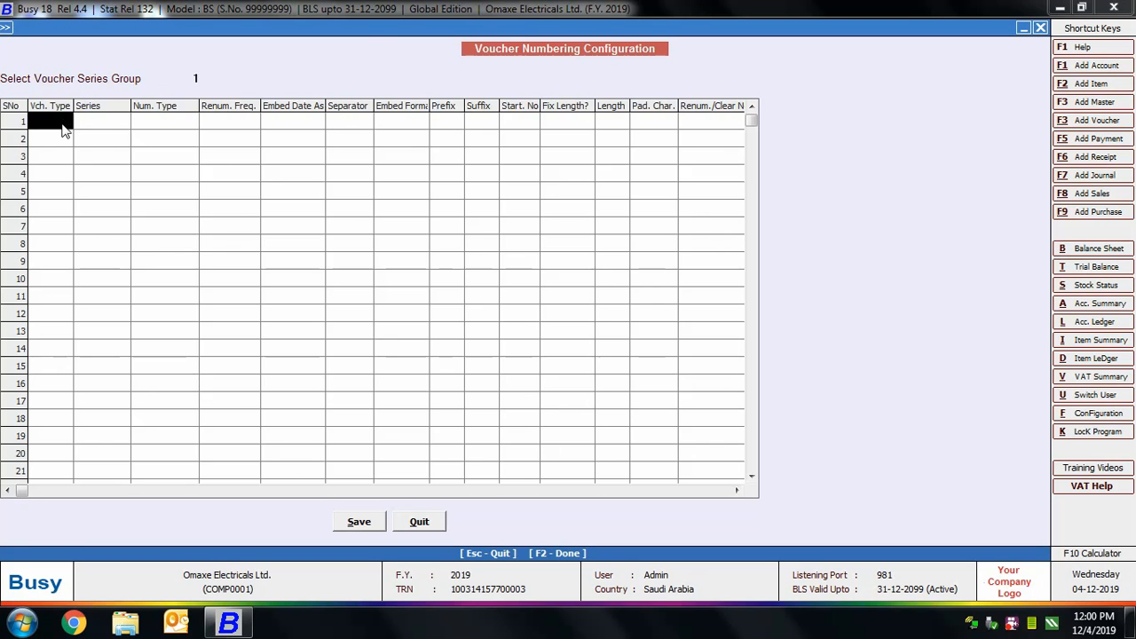
pyautogui.press('Escape')
pyautogui.click(1040, 28)
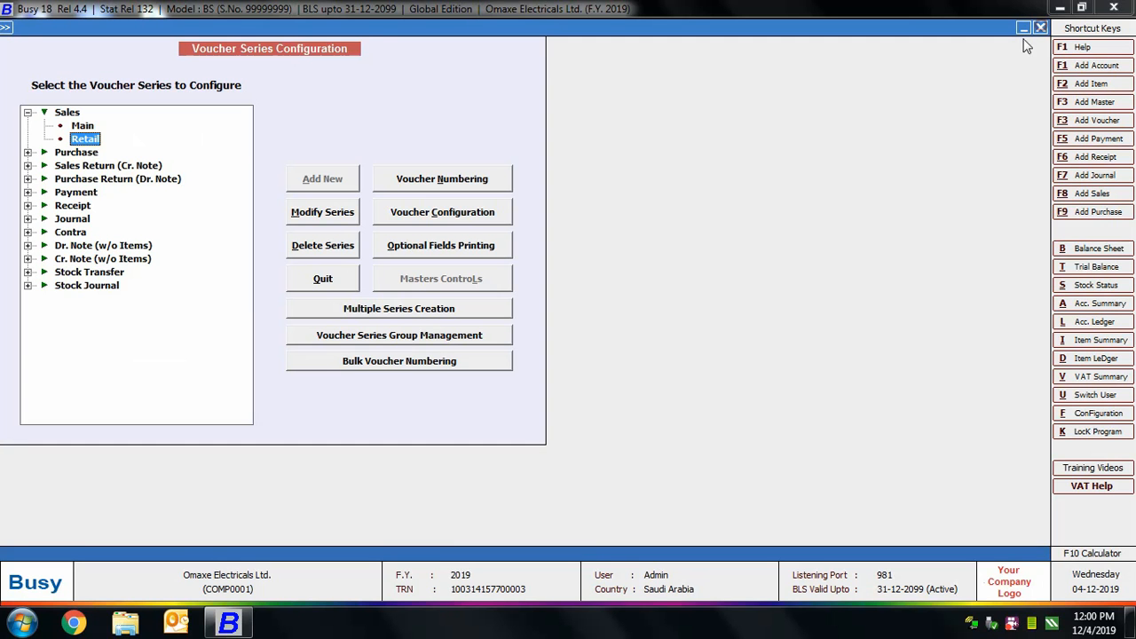
# Open the voucher configuration of the Main sales series and set the number of optional fields to 2.
pyautogui.click(81, 127)
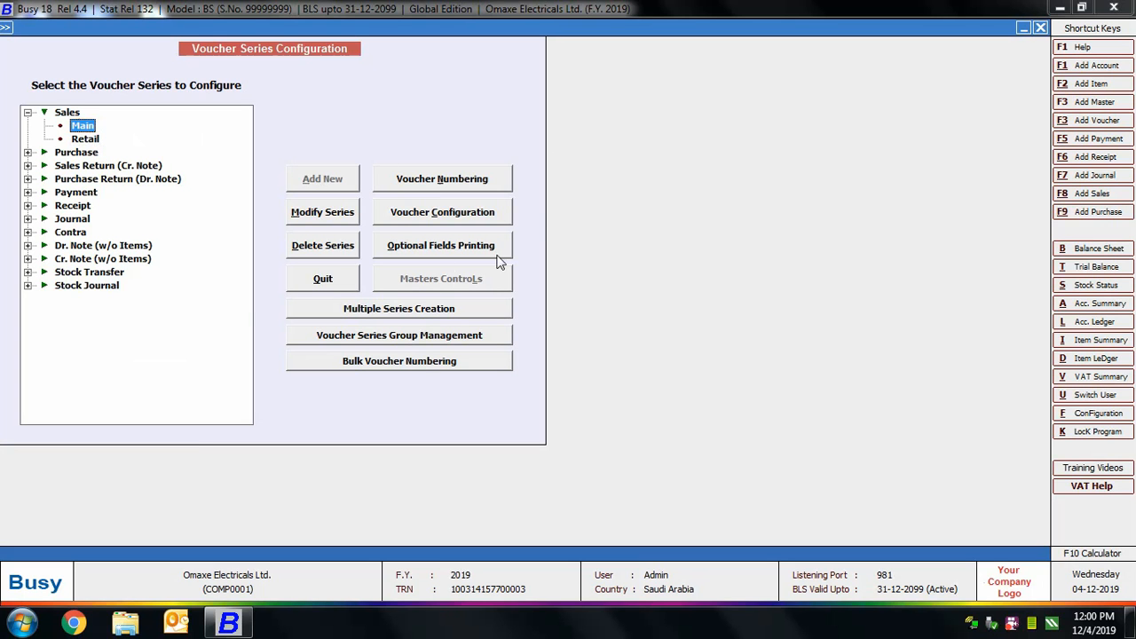
pyautogui.click(418, 217)
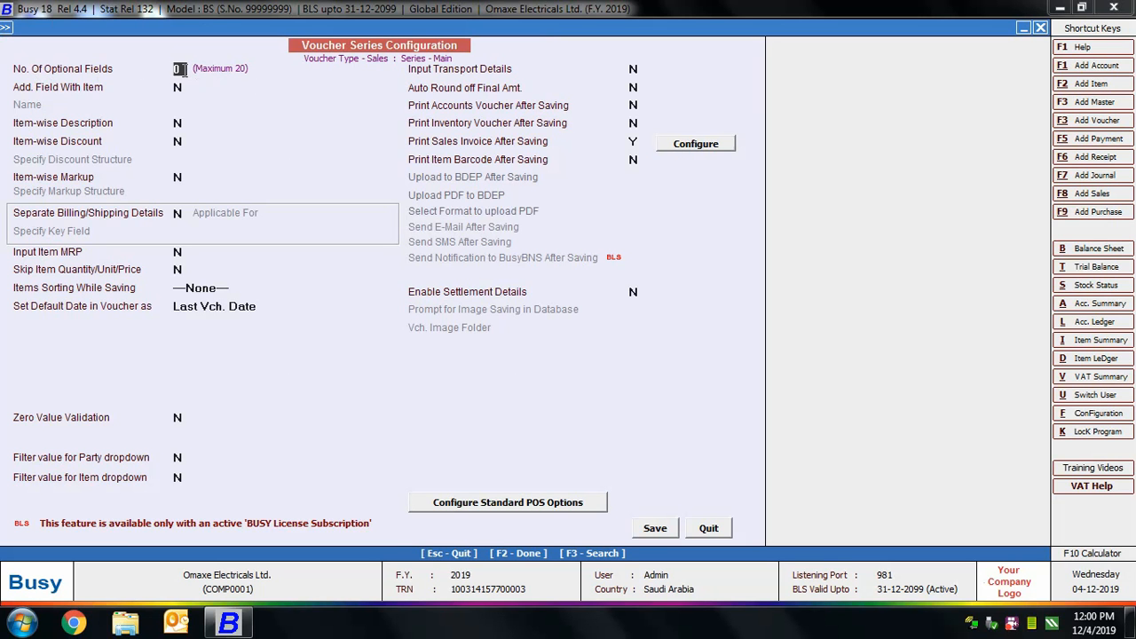
pyautogui.write('2')
pyautogui.press('Return')
# Define the first optional field as Membership Number, type Text, with Maintain Master Database set to Y.
pyautogui.write('Me')
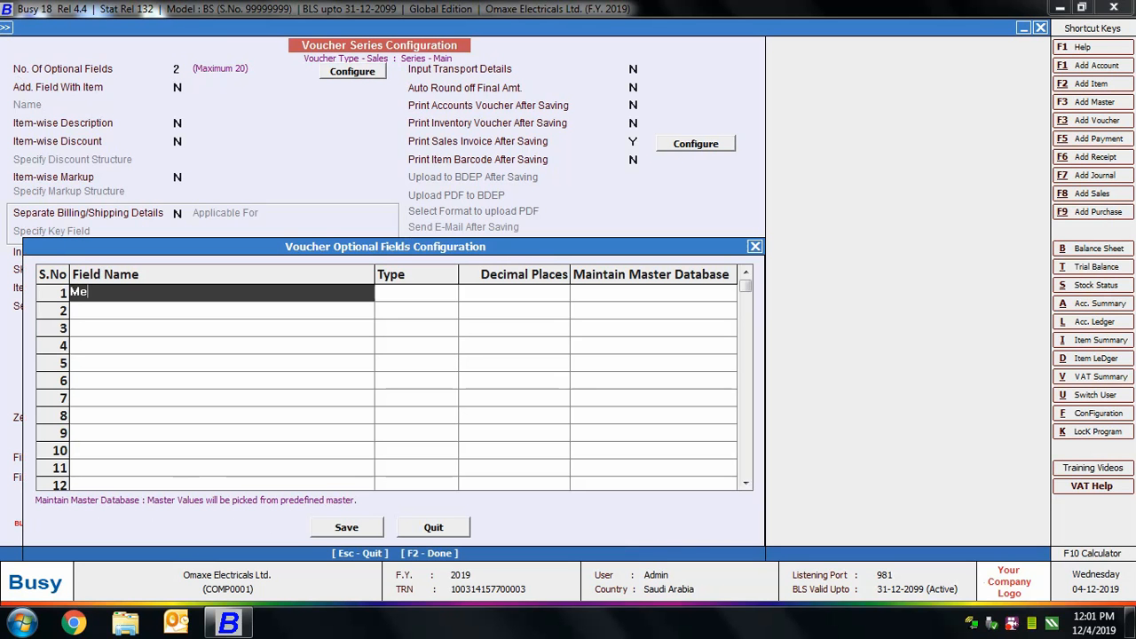
pyautogui.write('mbership Number')
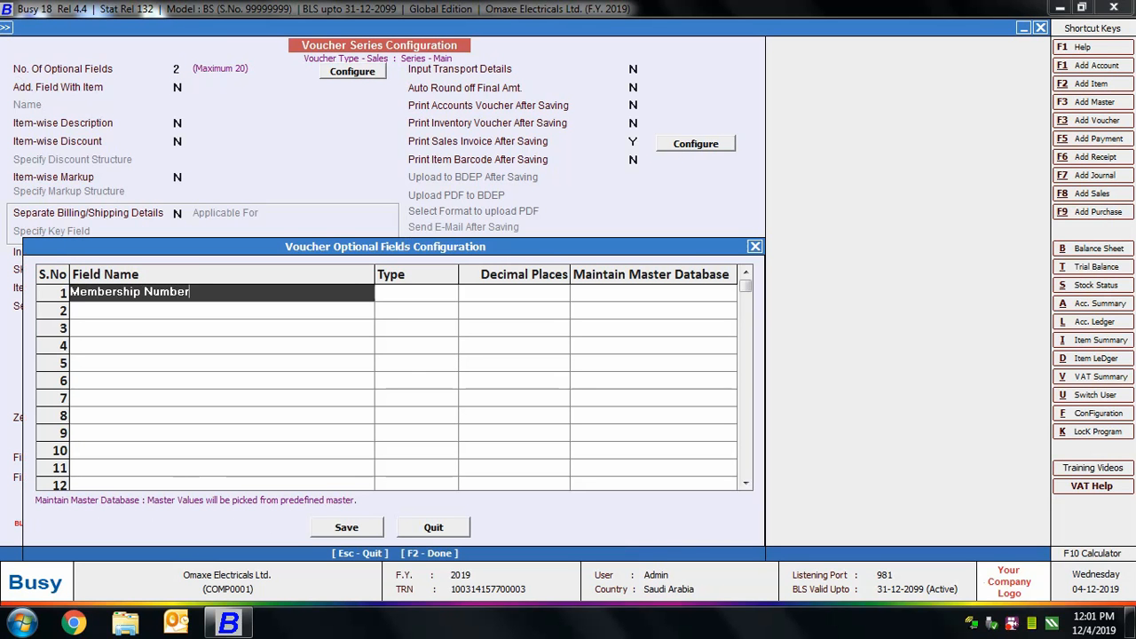
pyautogui.press('Return')
pyautogui.write('tex')
pyautogui.press('Return')
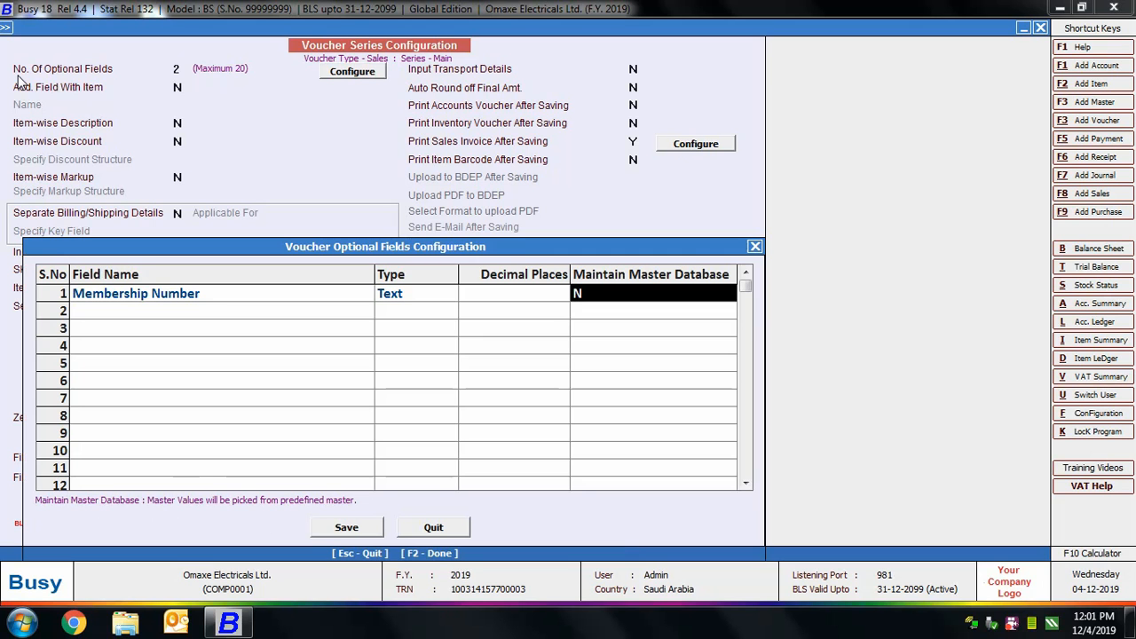
pyautogui.write('Y')
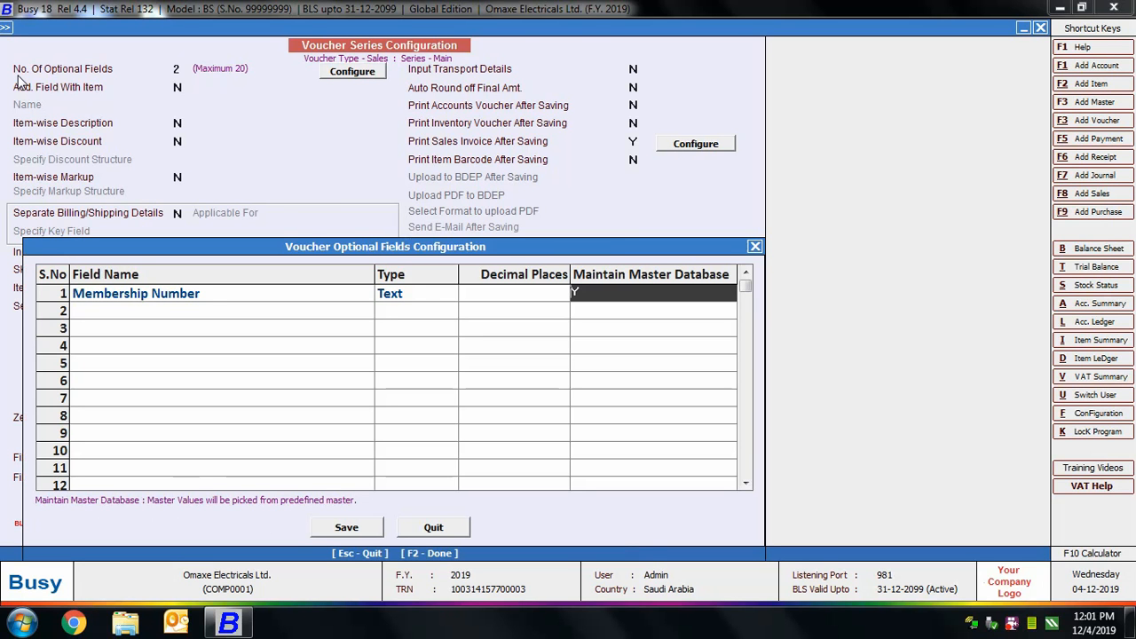
pyautogui.press('Return')
# Define the second optional field as Bonus Points, type Numeric with 0 decimal places, and save the optional fields.
pyautogui.write('Bonus')
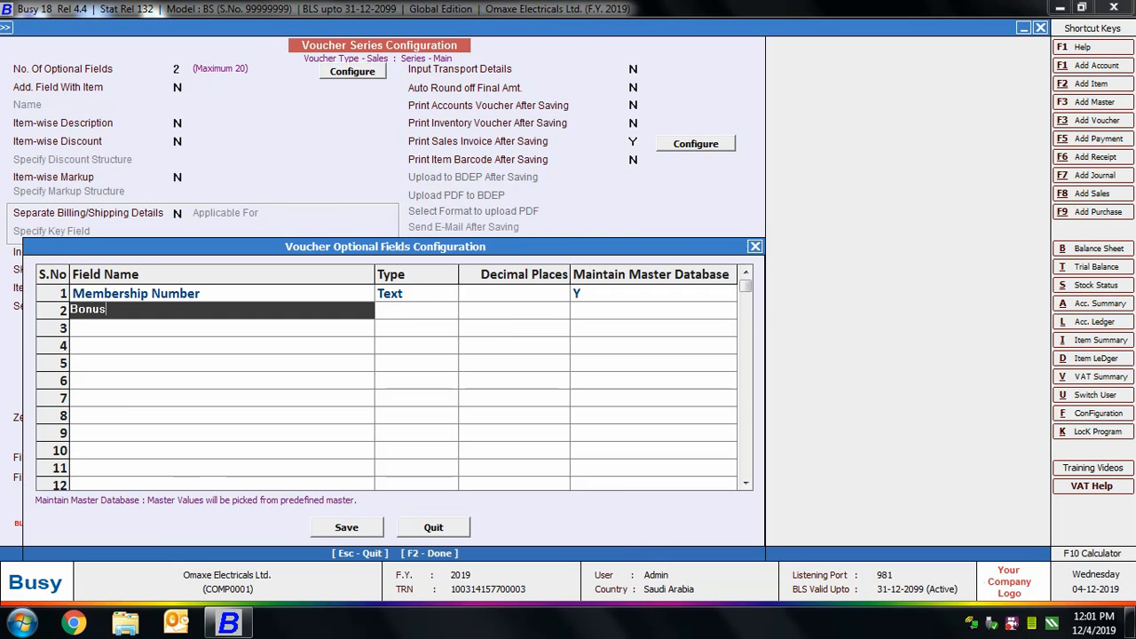
pyautogui.write(' Points')
pyautogui.press('Return')
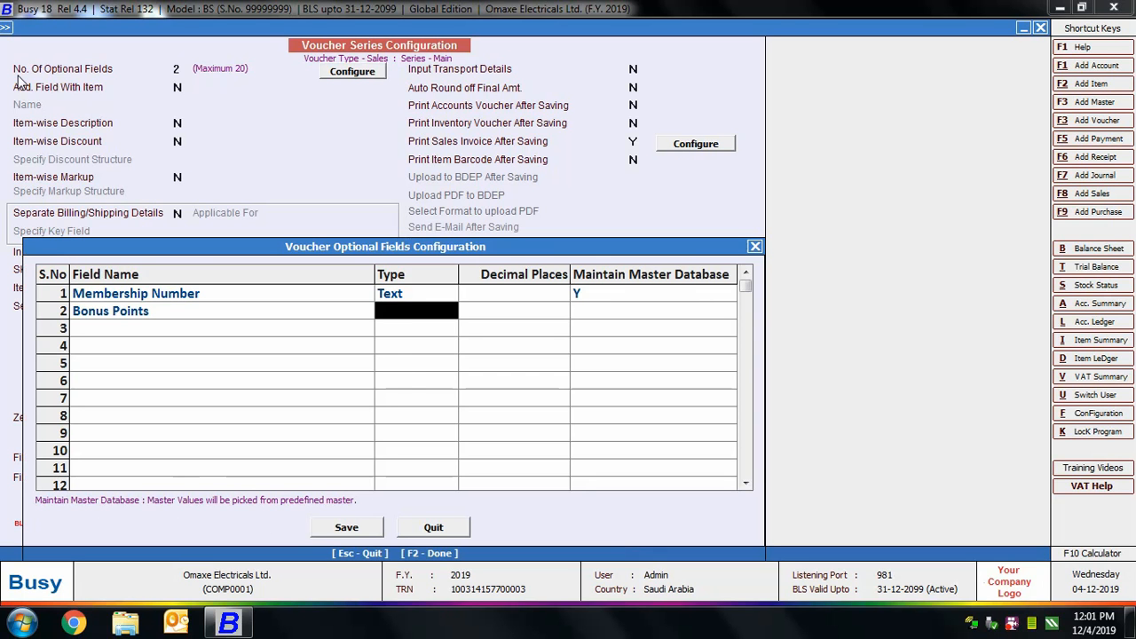
pyautogui.write('num')
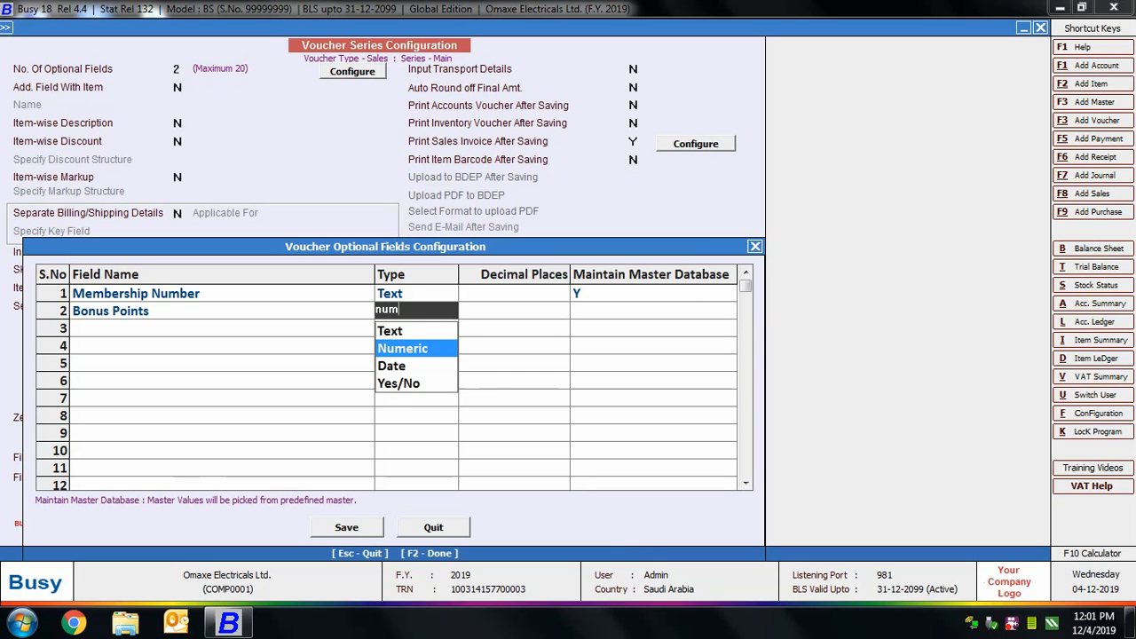
pyautogui.press('Return')
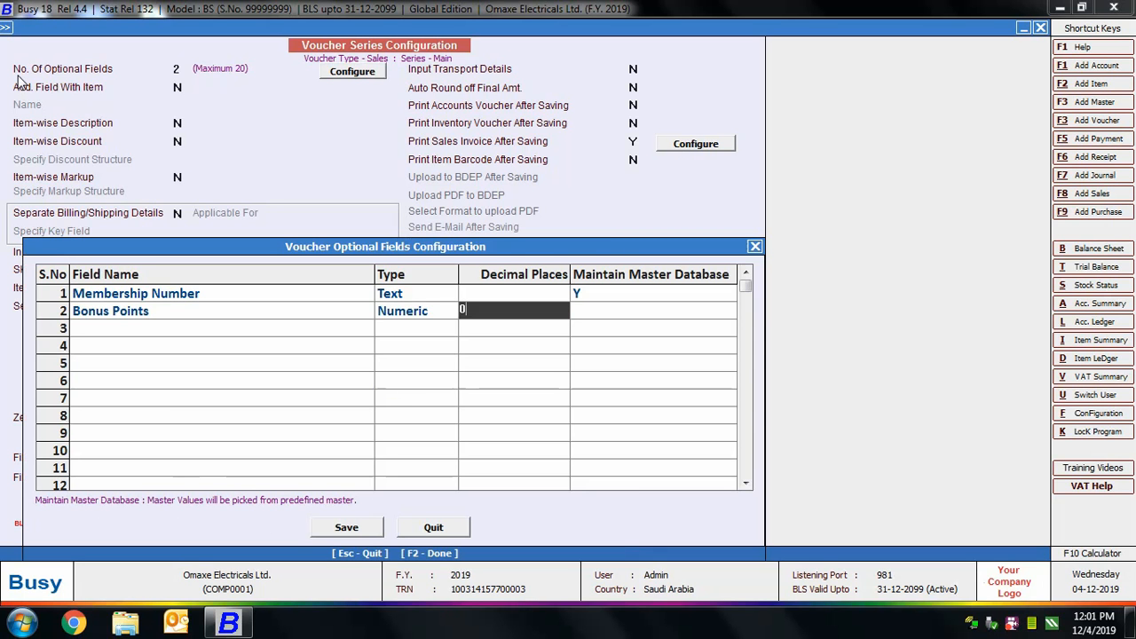
pyautogui.press('F2')
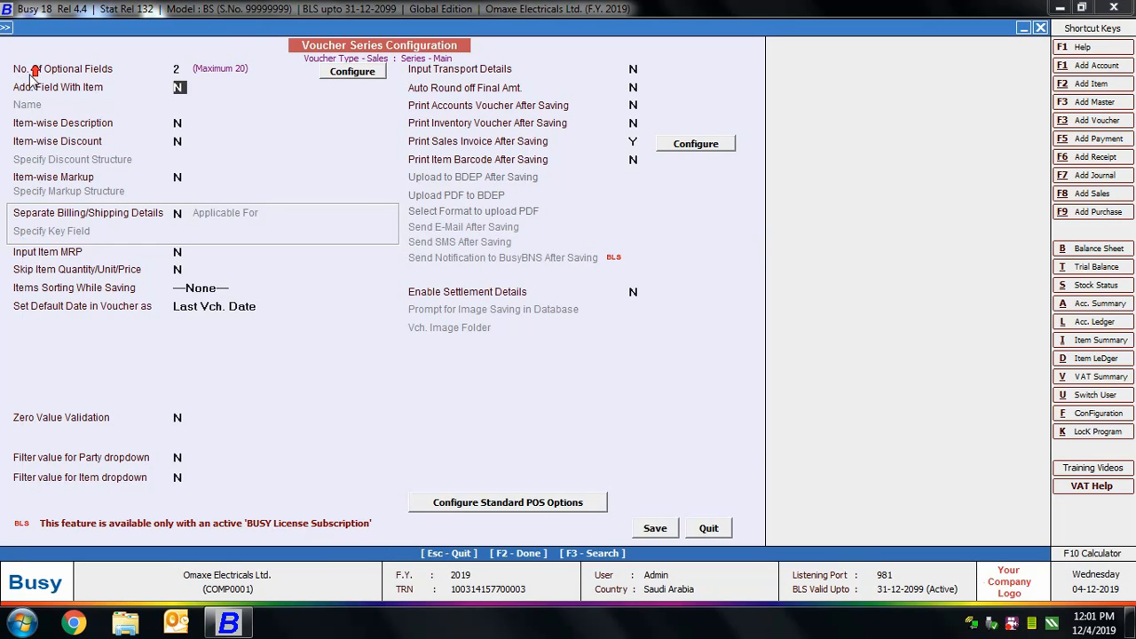
# Enable the additional field with item and name it Extended Warranty.
pyautogui.press('y')
pyautogui.press('Return')
pyautogui.write('E')
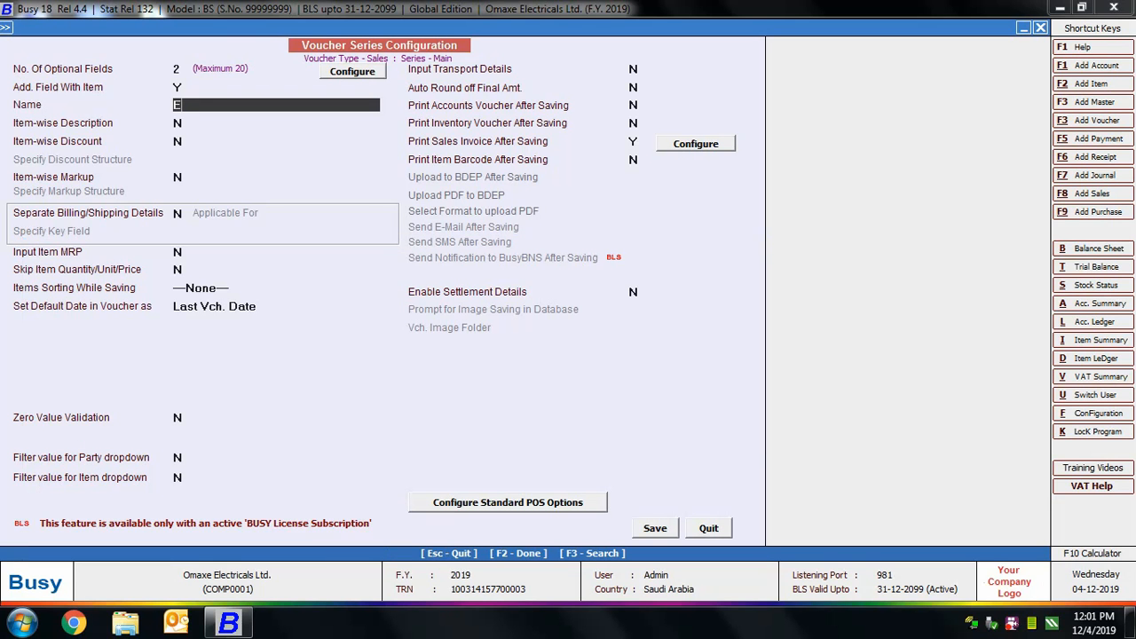
pyautogui.write('xtended Warranty')
pyautogui.press('Return')
# Enable item-wise description and set its number of description lines to 3.
pyautogui.press('y')
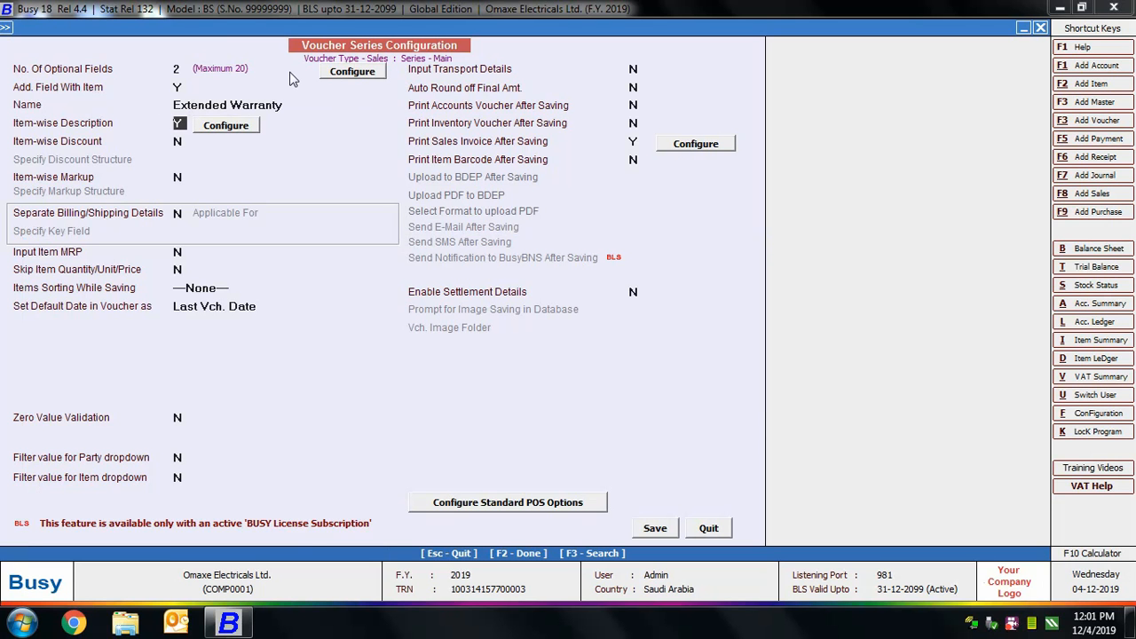
pyautogui.click(225, 125)
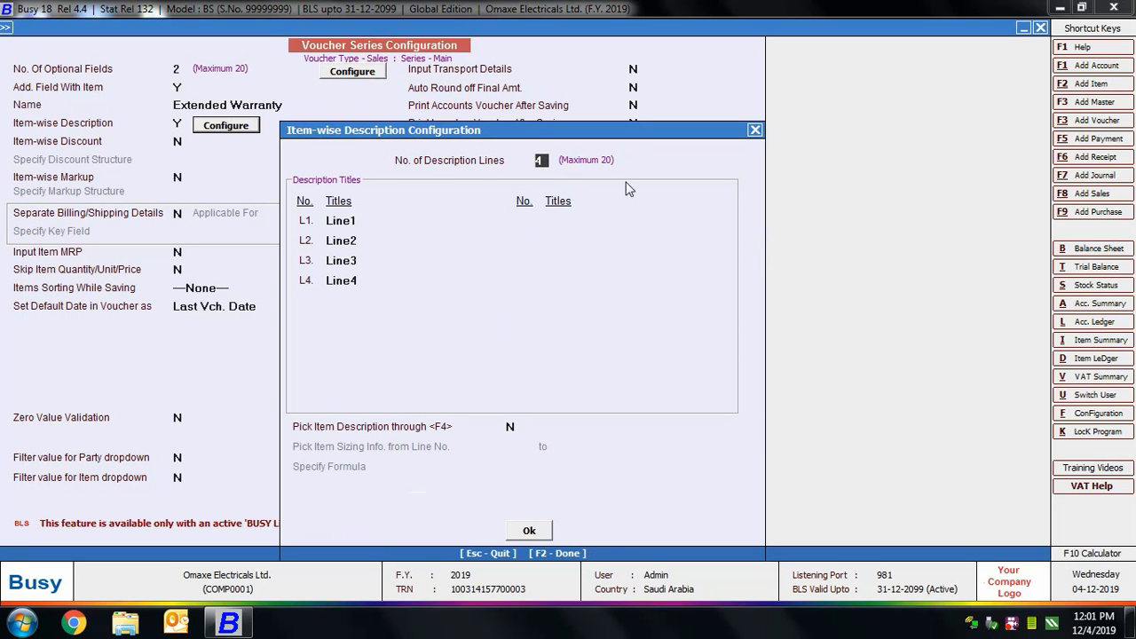
pyautogui.write('3')
pyautogui.press('Return')
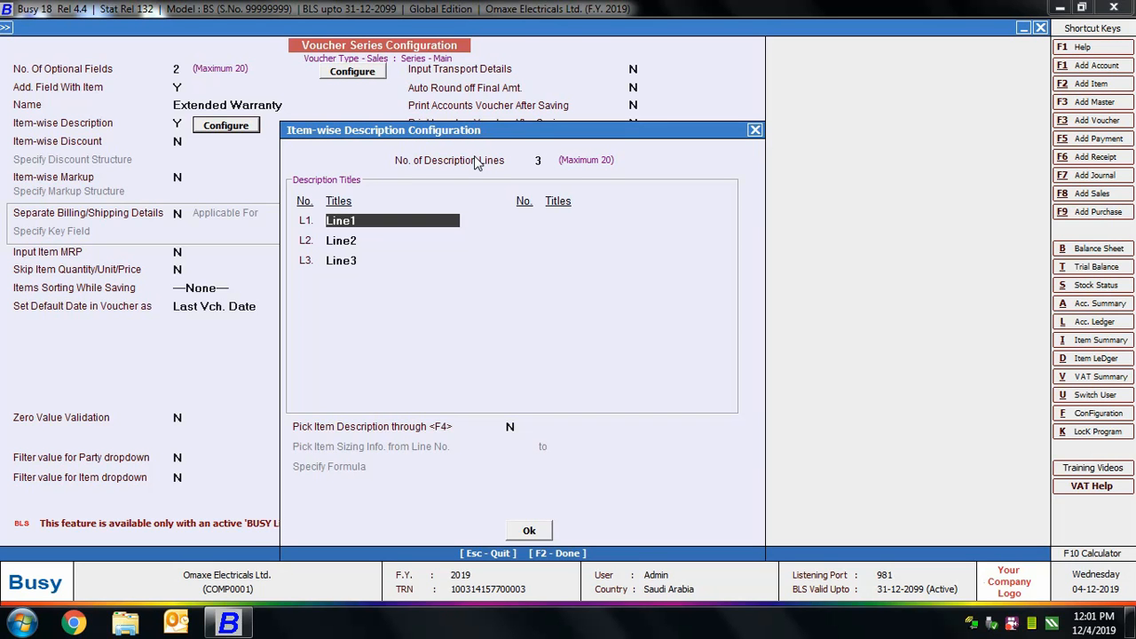
# Title the three item description lines Color, Special Features and AMC.
pyautogui.write('Color')
pyautogui.press('Return')
pyautogui.write('Special Feat')
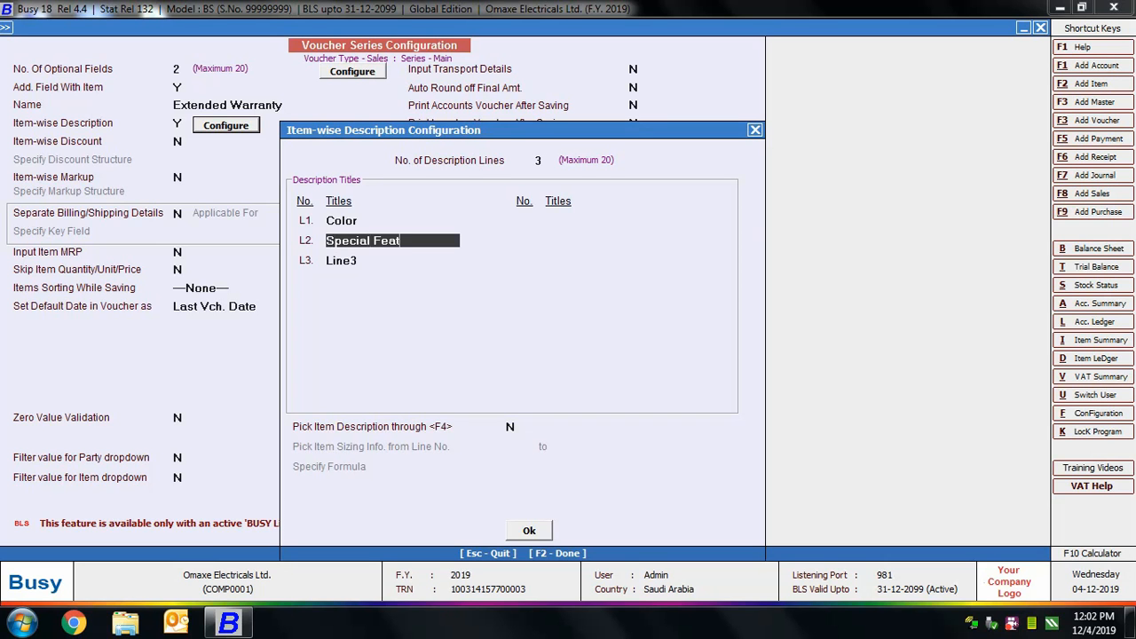
pyautogui.write('ures')
pyautogui.press('Return')
pyautogui.write('AMC')
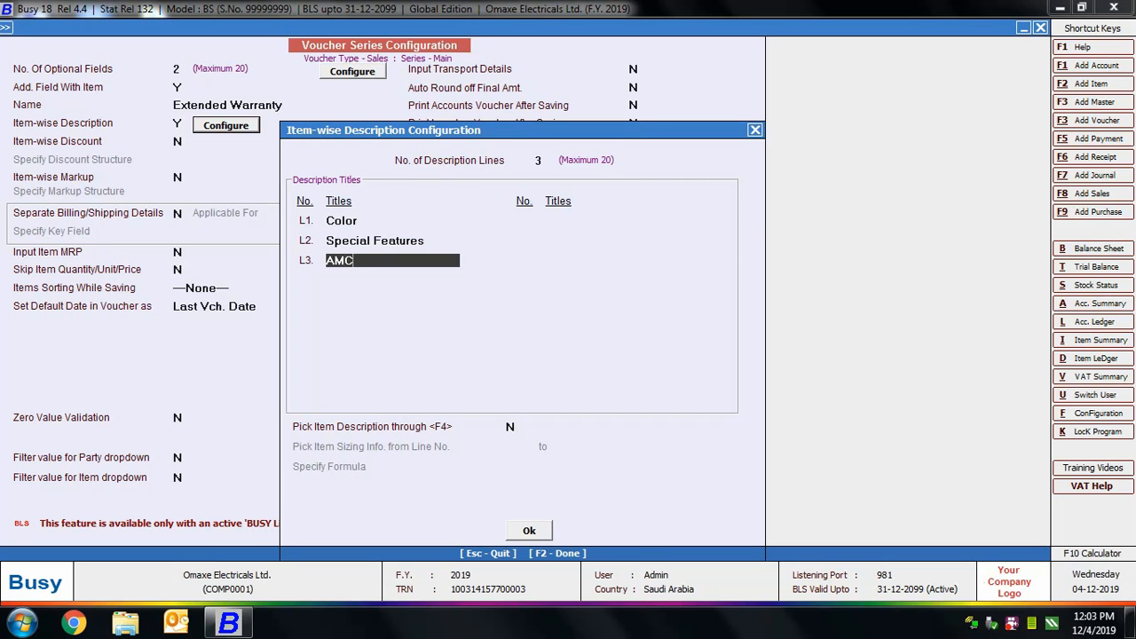
# Enable picking the item description through <F4> and confirm the item-wise description configuration.
pyautogui.press('Return')
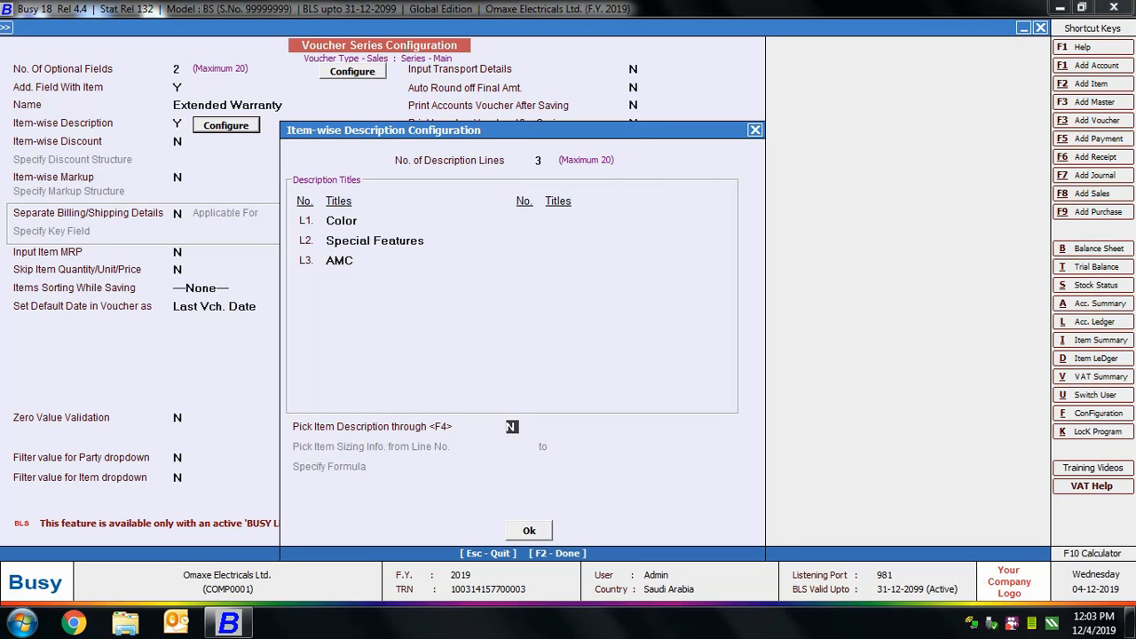
pyautogui.press('y')
pyautogui.click(529, 530)
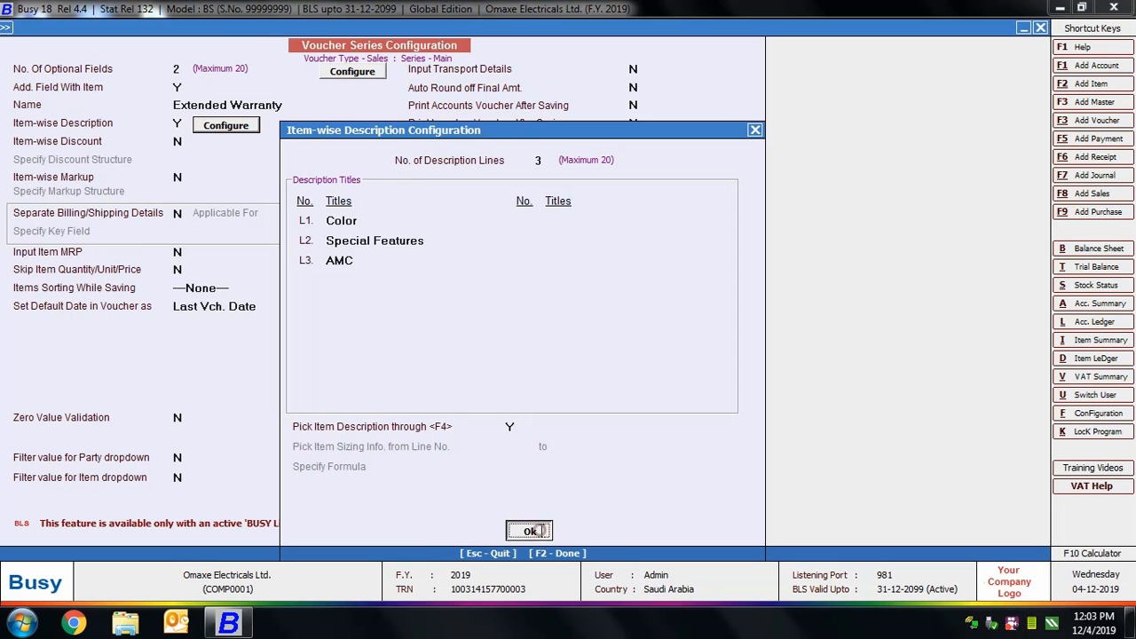
# Enable item-wise discount with the discount structure Simple Discount, % of Price.
pyautogui.click(178, 142)
pyautogui.write('Y')
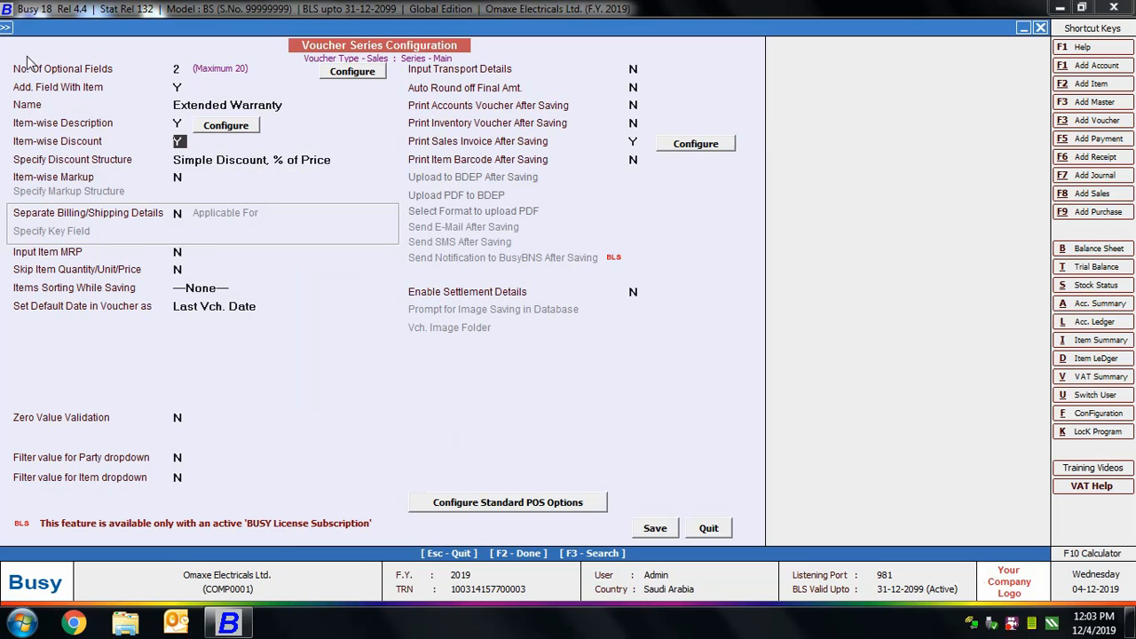
pyautogui.click(235, 160)
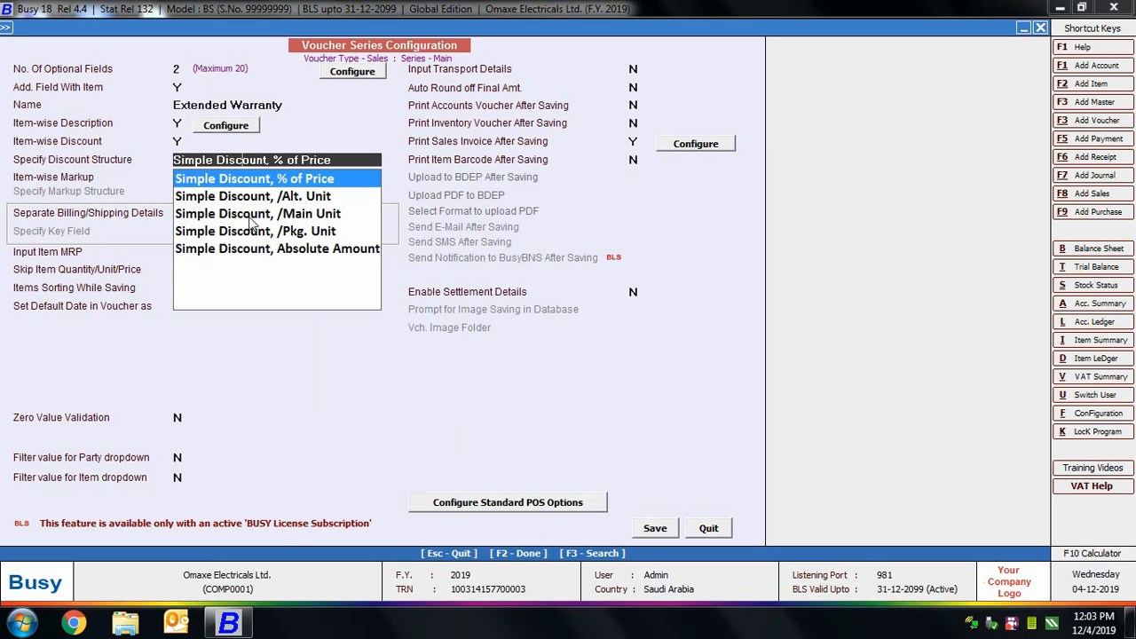
pyautogui.click(288, 178)
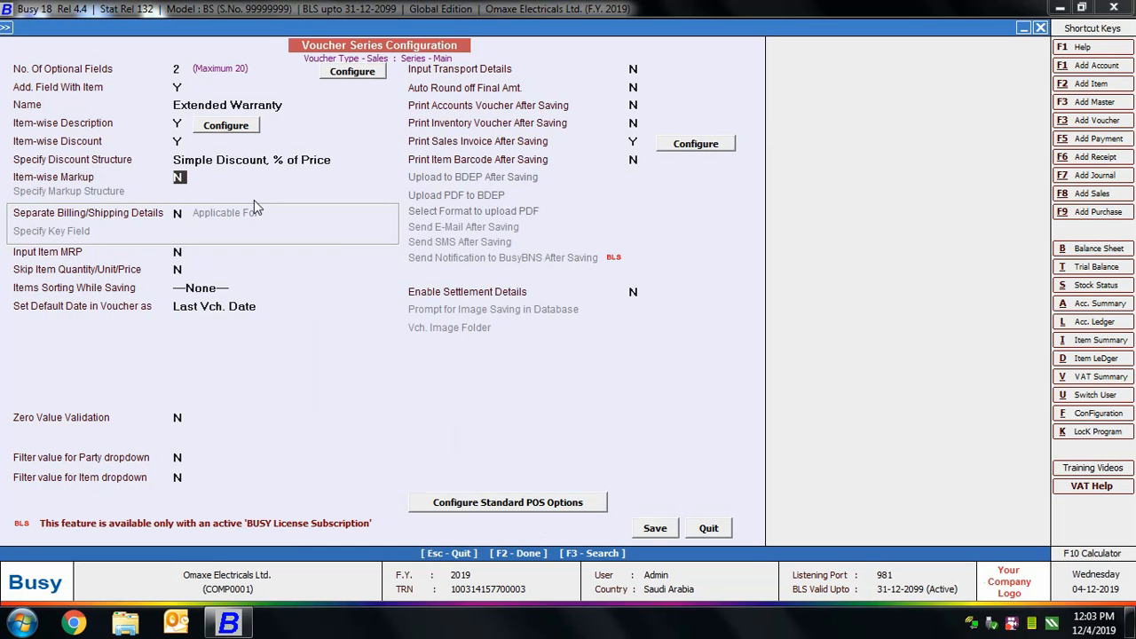
# Enable separate billing/shipping details, applicable for All Parties with Party Name as the key field.
pyautogui.click(180, 211)
pyautogui.write('Y')
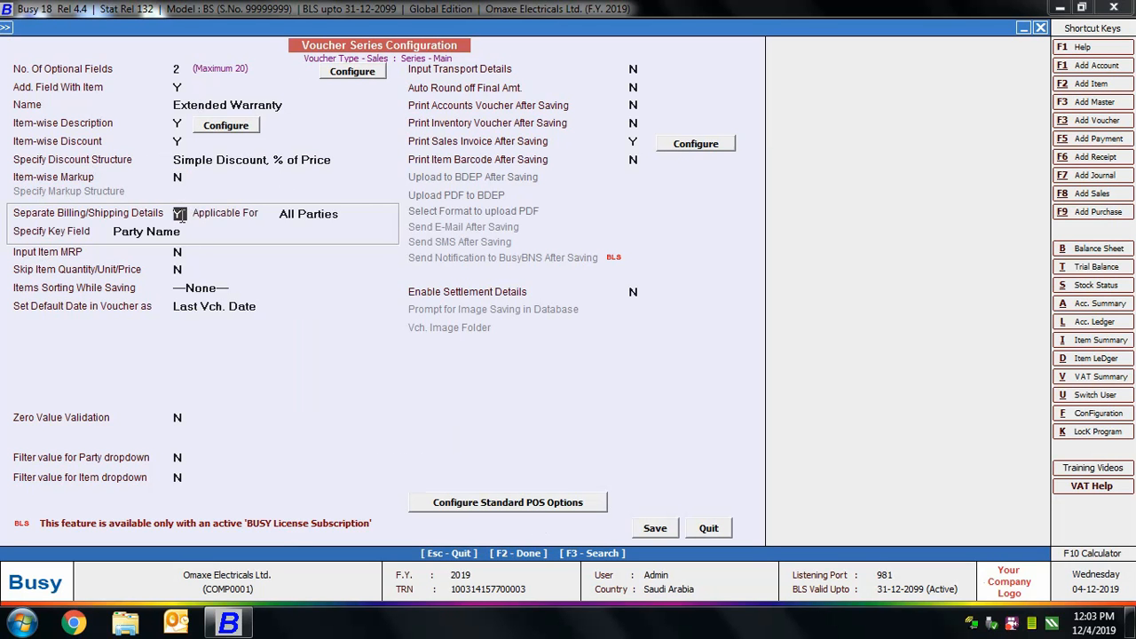
pyautogui.click(329, 216)
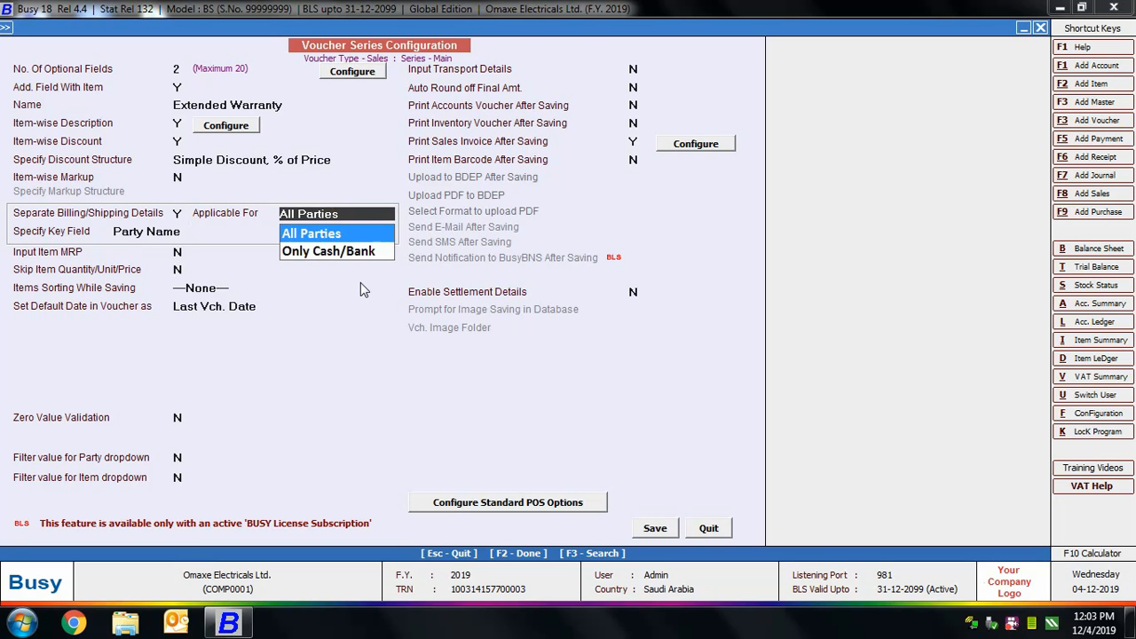
pyautogui.click(329, 228)
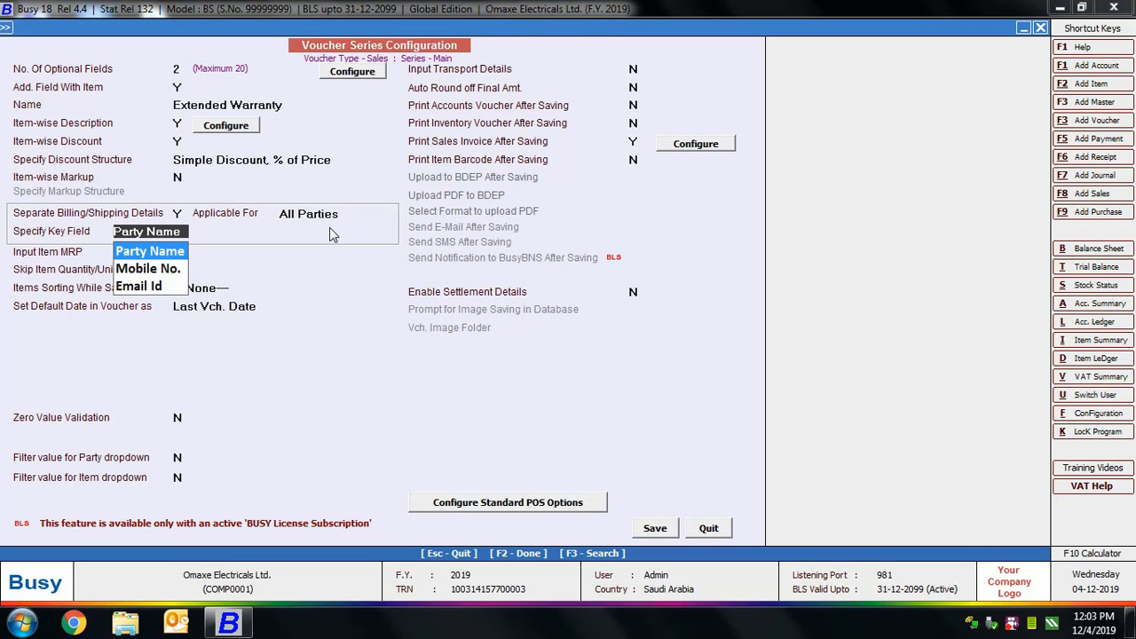
pyautogui.press('Return')
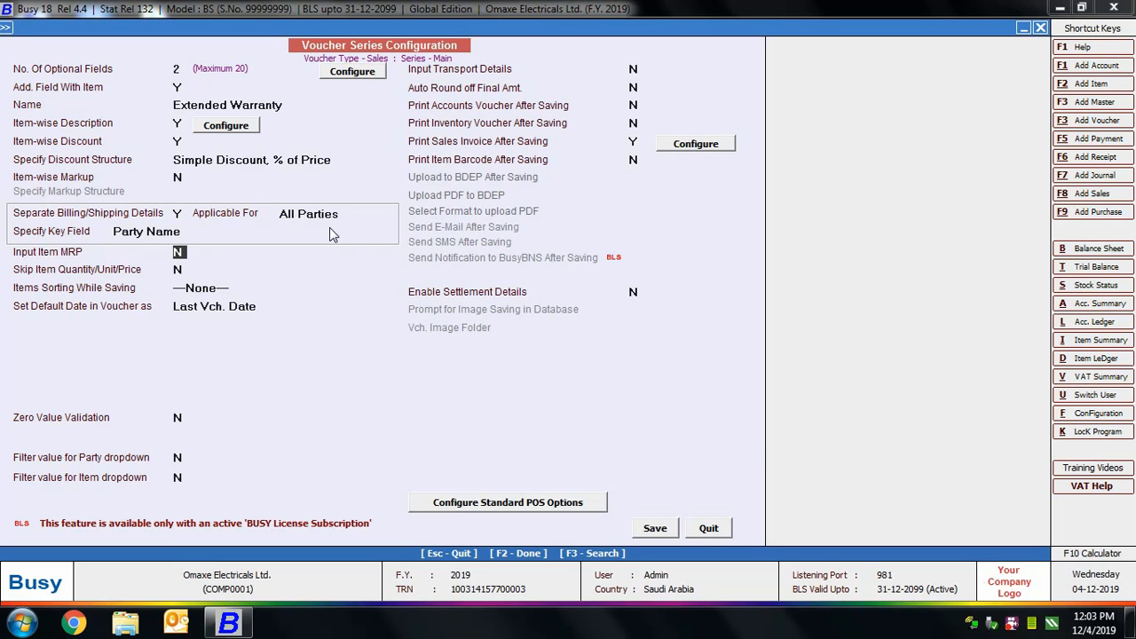
# Enable input of item MRP and leave item sorting while saving at None.
pyautogui.write('Y')
pyautogui.press('Return')
pyautogui.click(211, 287)
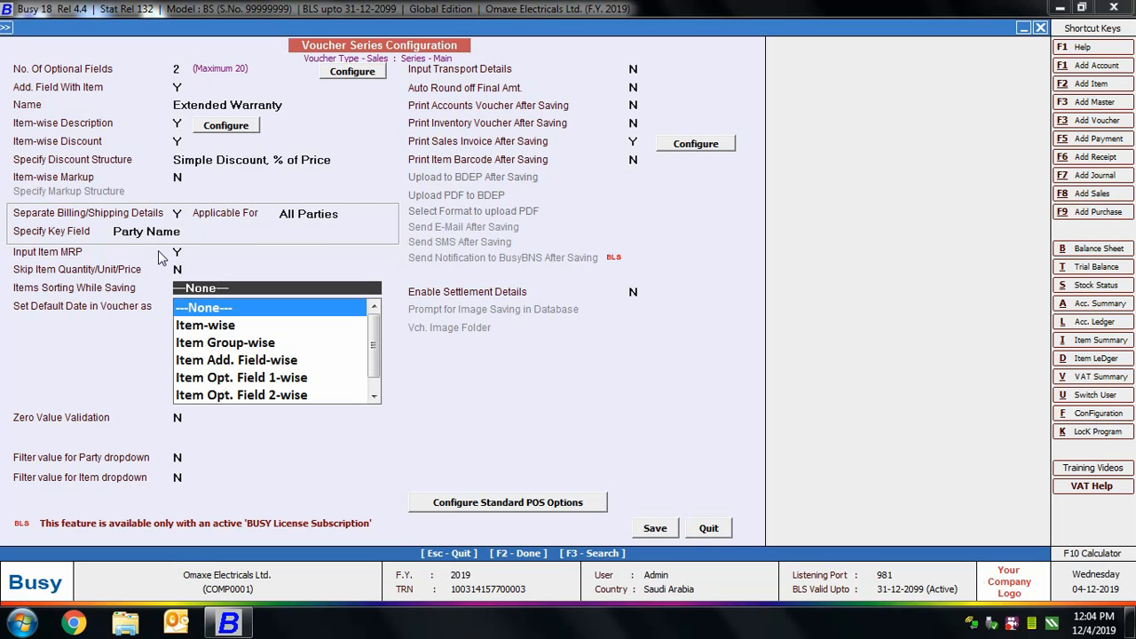
pyautogui.click(222, 307)
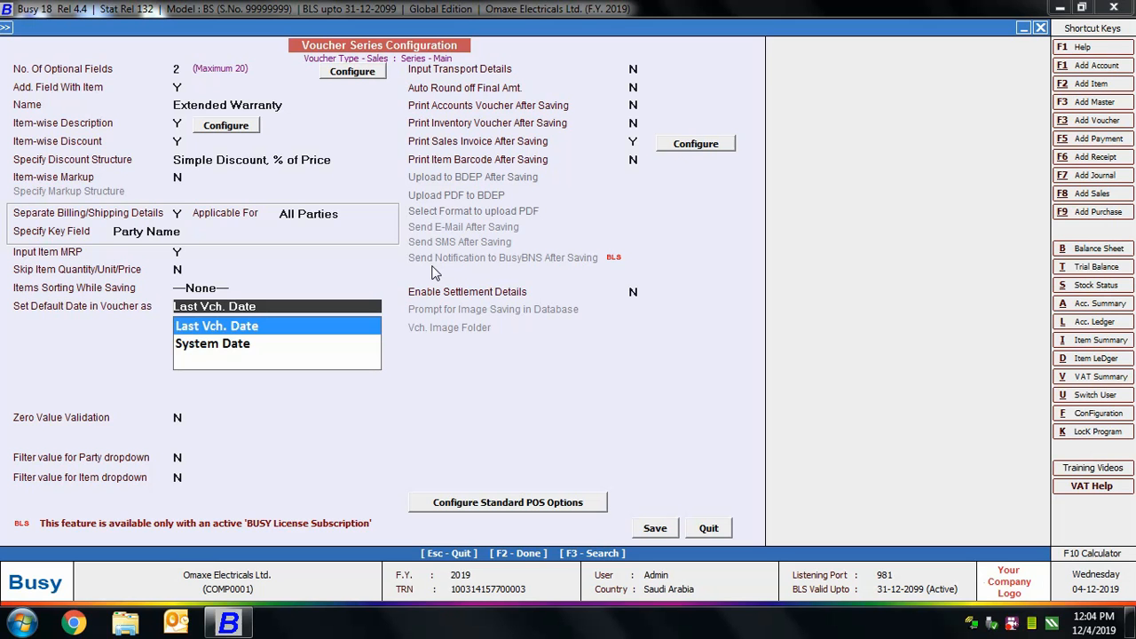
# Set the default date in the voucher as Last Vch. Date.
pyautogui.press('Down')
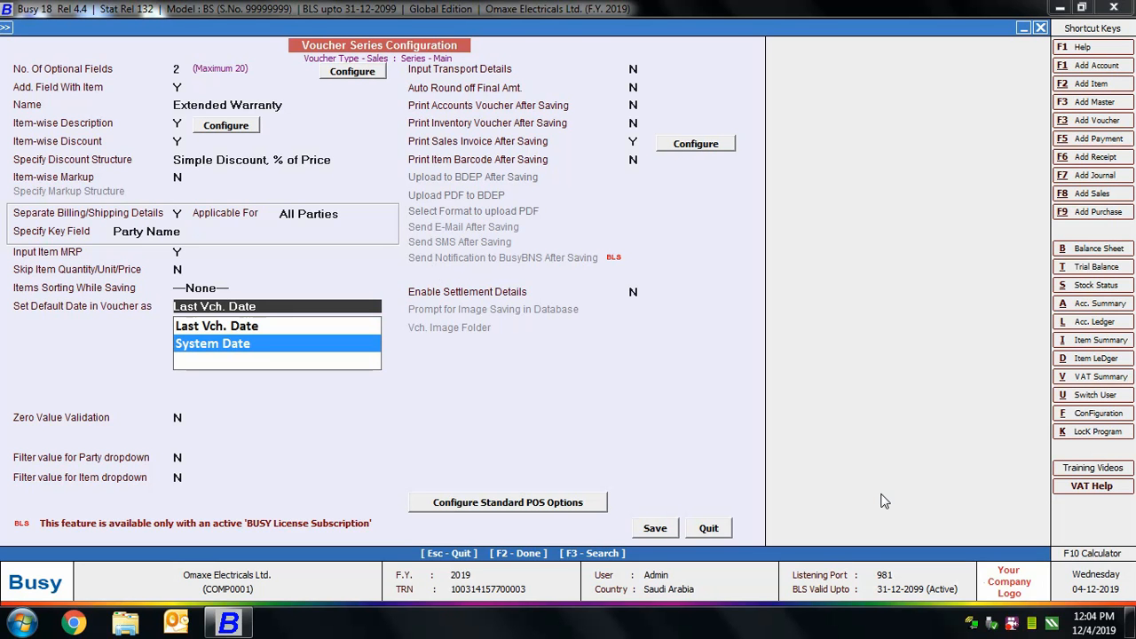
pyautogui.press('Up')
pyautogui.press('Return')
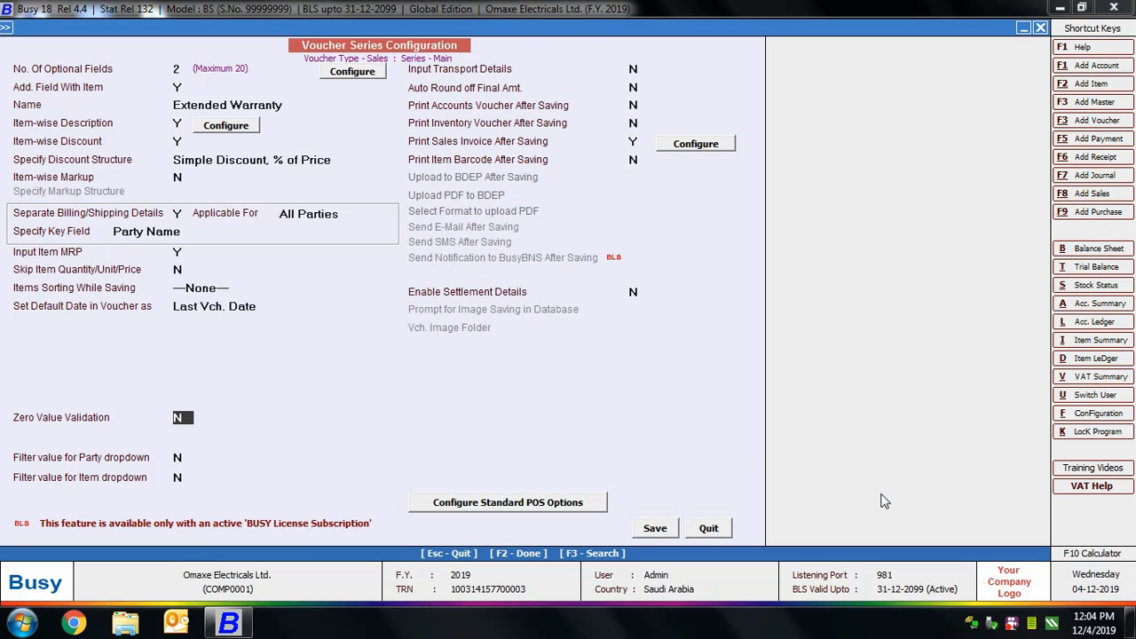
# Enable zero value validation and save it with zero item amount and zero voucher amount disallowed.
pyautogui.write('Y')
pyautogui.click(250, 419)
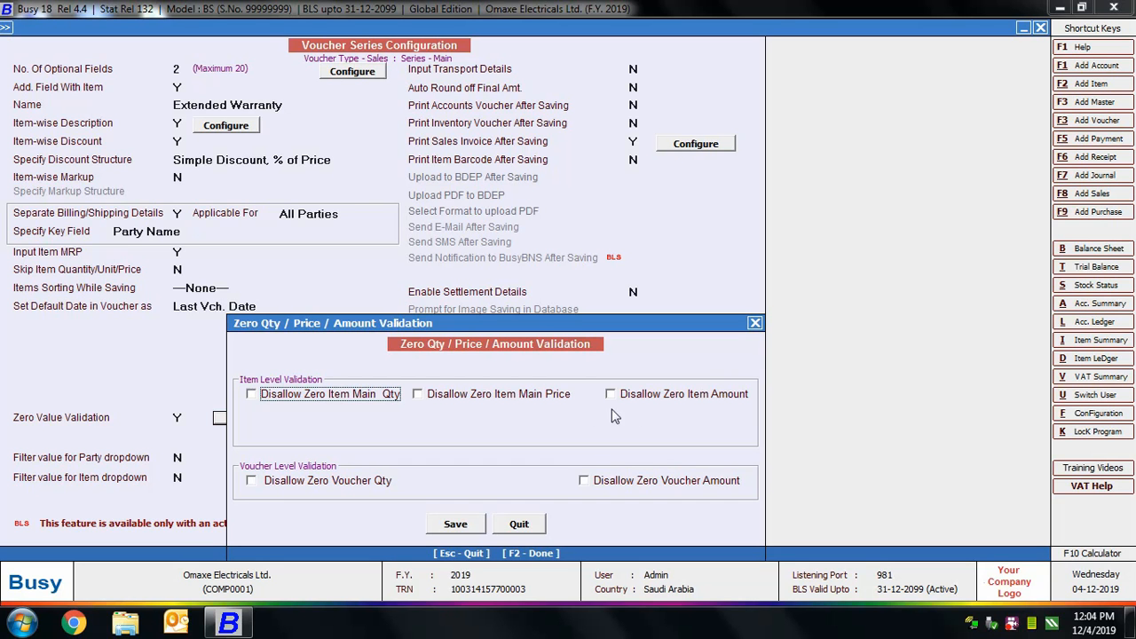
pyautogui.click(663, 396)
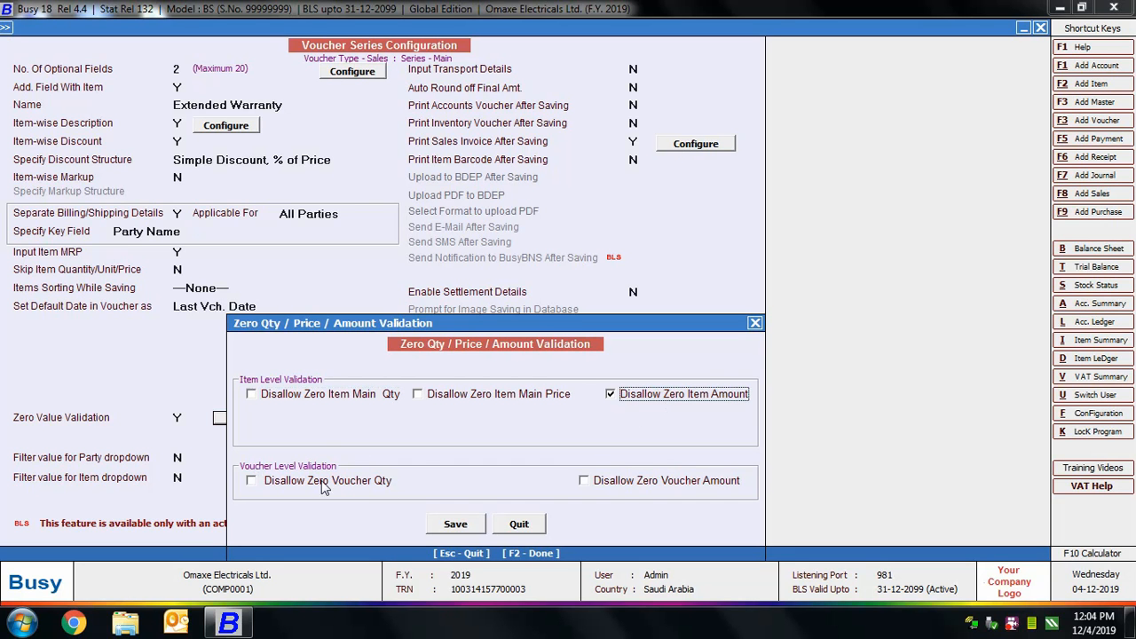
pyautogui.click(586, 481)
pyautogui.click(458, 524)
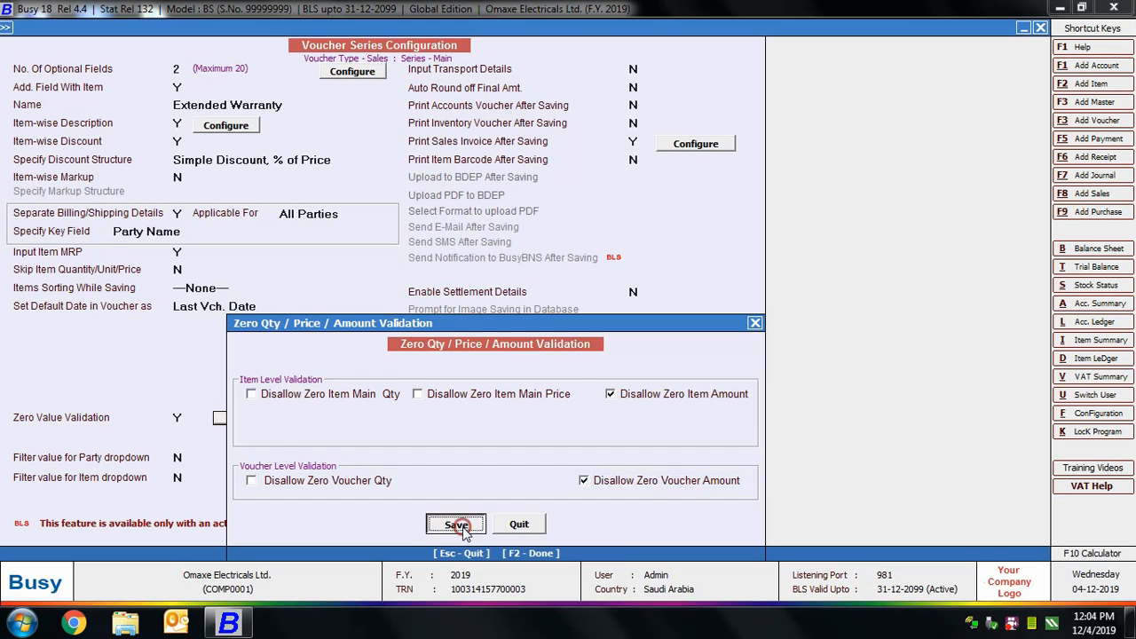
pyautogui.click(183, 458)
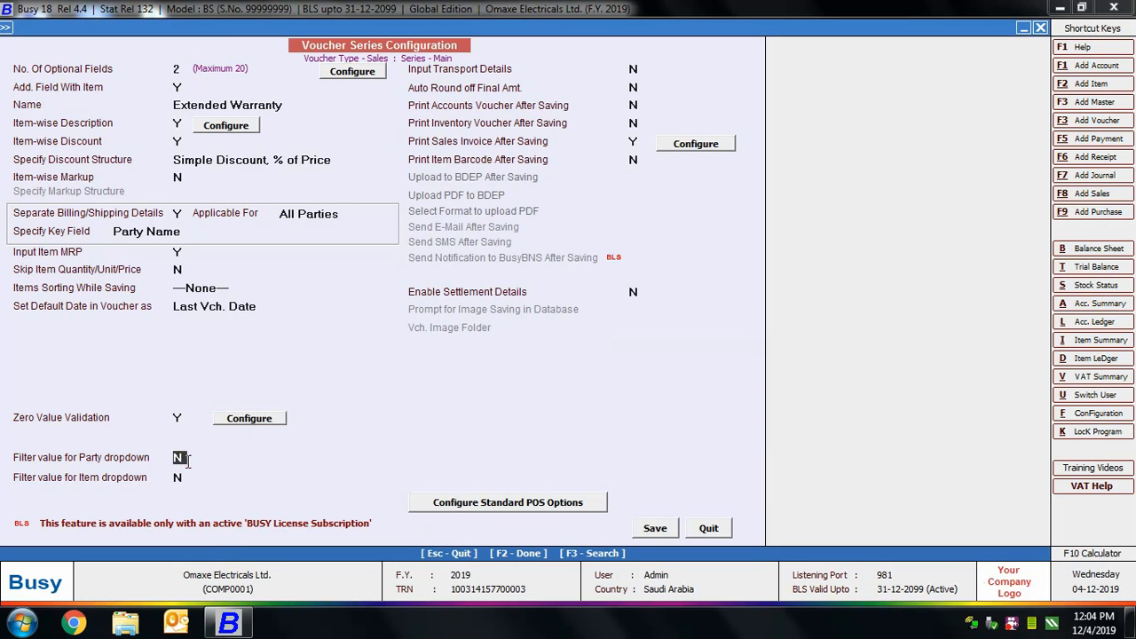
pyautogui.press('y')
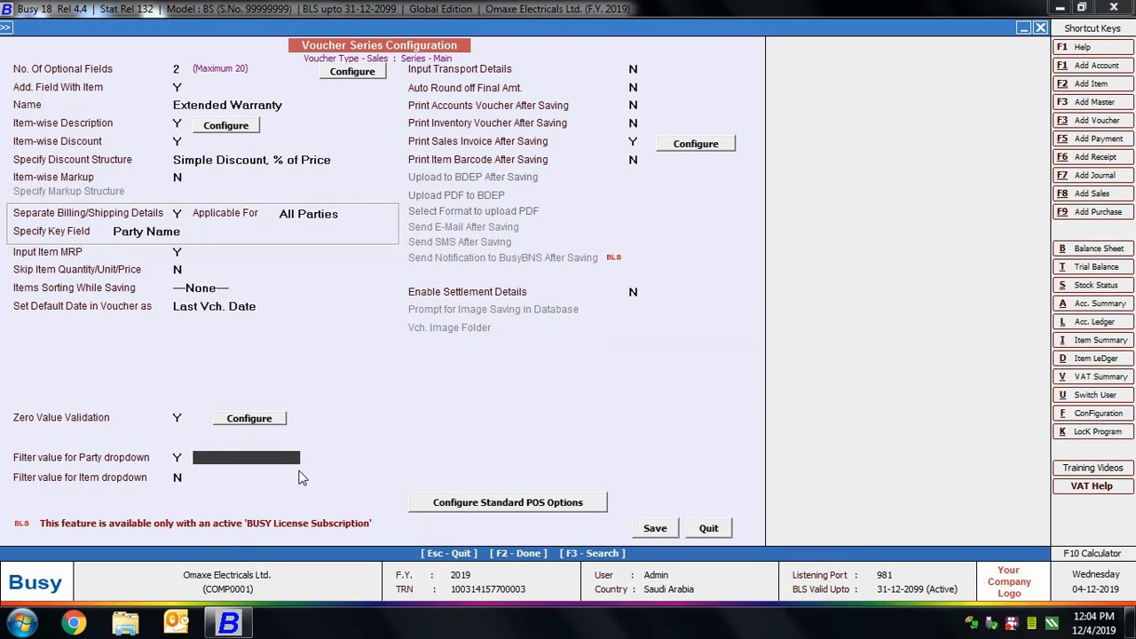
pyautogui.click(184, 457)
pyautogui.press('n')
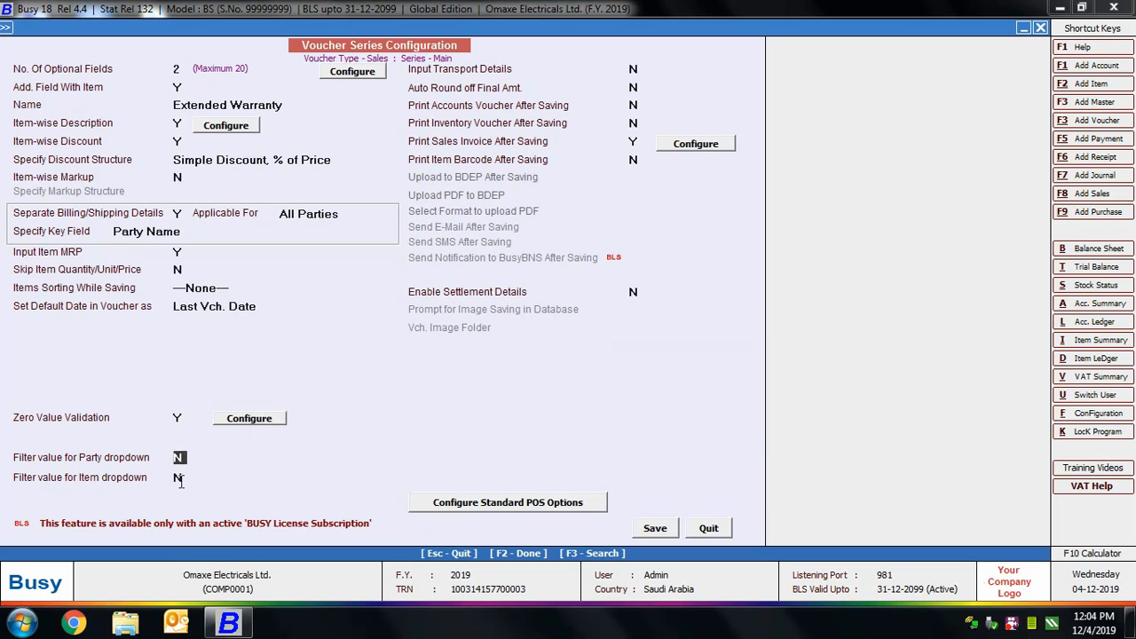
# Leave the party and item dropdown filters off and enable input of transport details.
pyautogui.press('Return')
pyautogui.press('Return')
pyautogui.write('Y')
# Enable auto round-off of the final amount with Rounded Off (+) as the upper and Rounded Off (-) as the lower bill sundry.
pyautogui.click(646, 92)
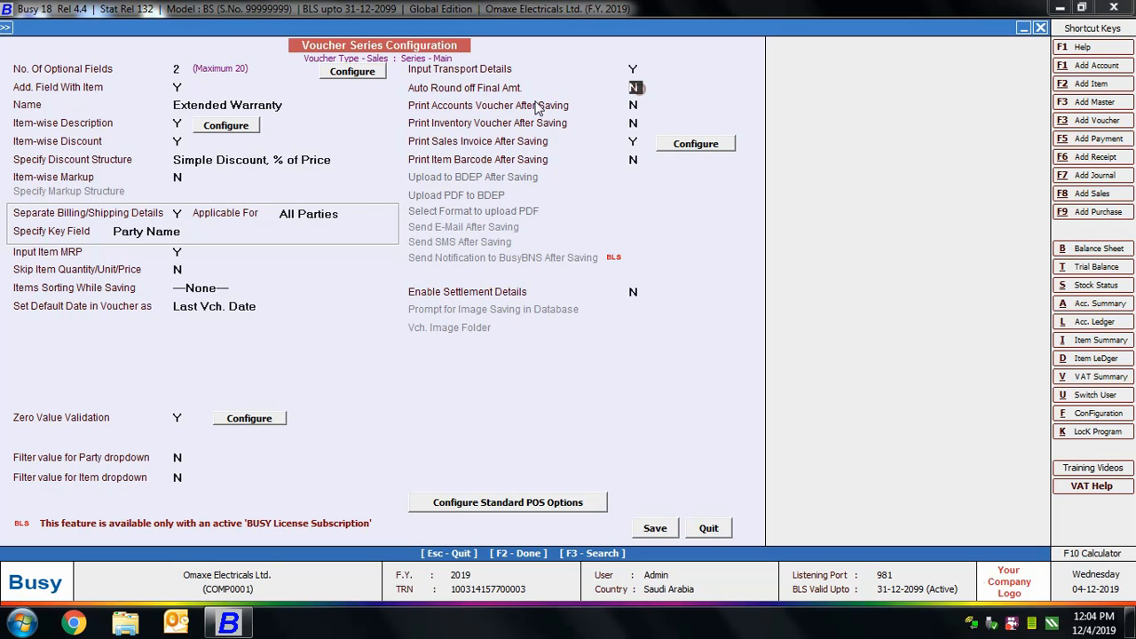
pyautogui.write('Y')
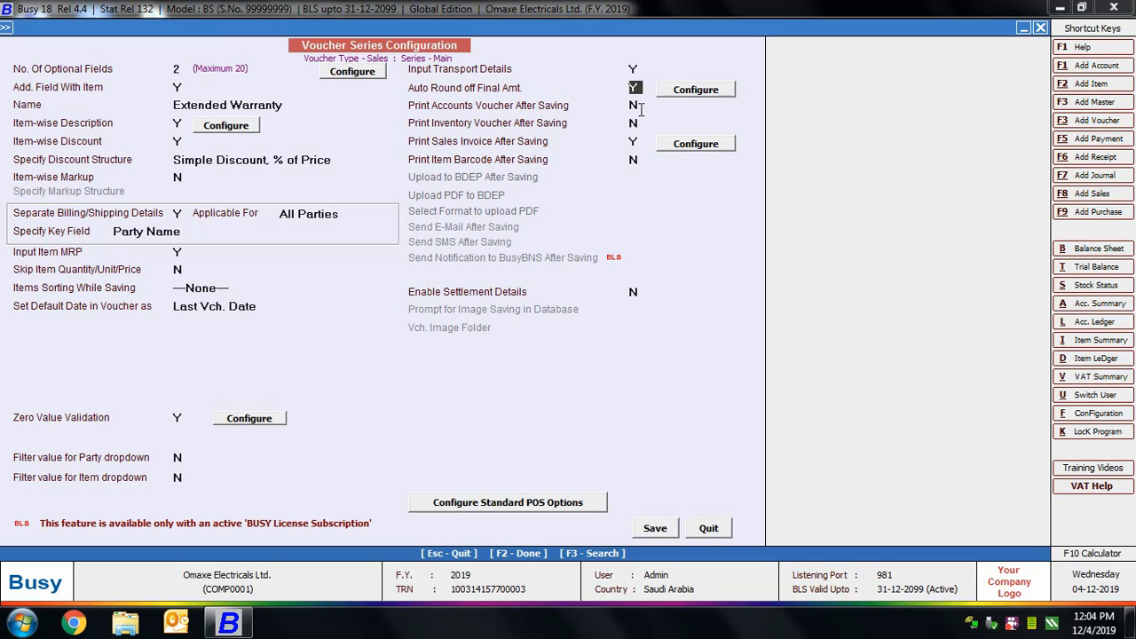
pyautogui.click(689, 92)
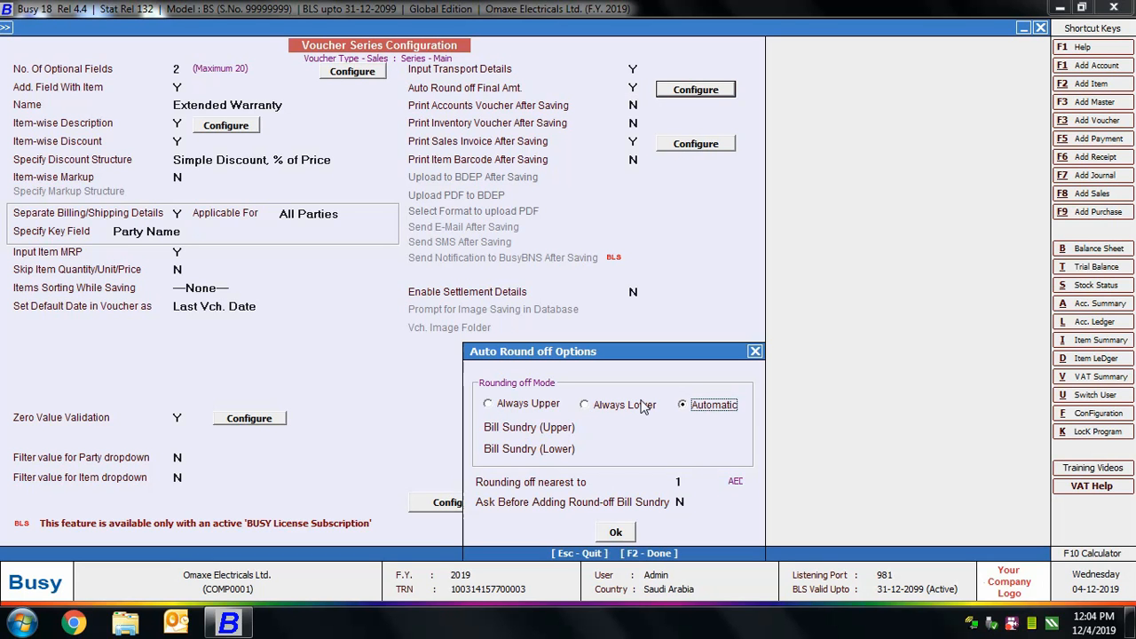
pyautogui.click(667, 419)
pyautogui.write('ro')
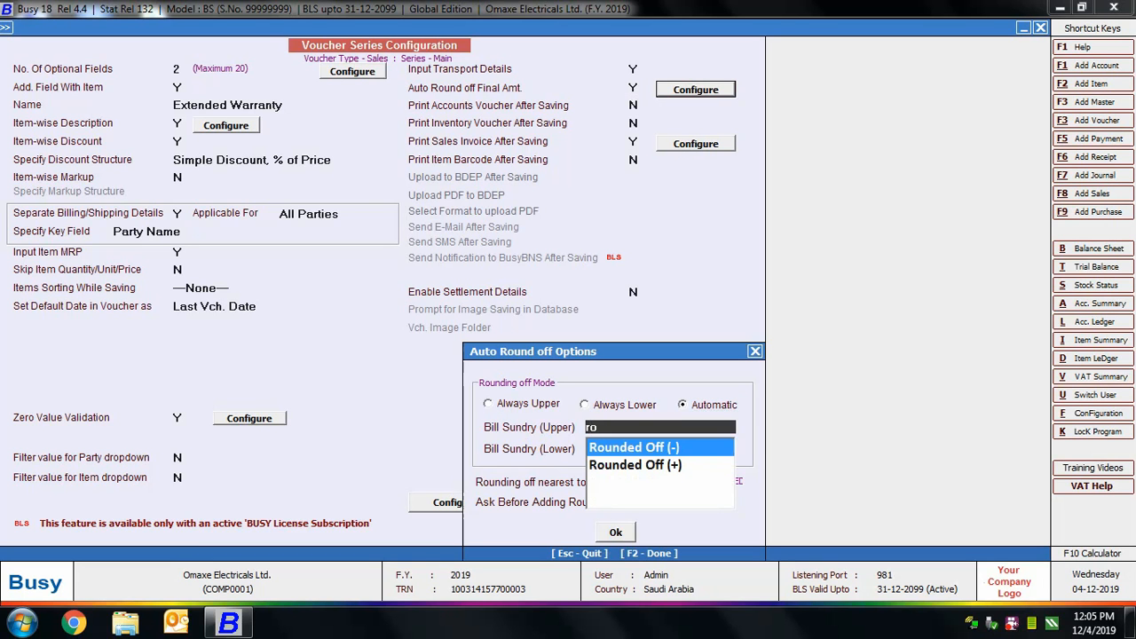
pyautogui.press('Down')
pyautogui.press('Return')
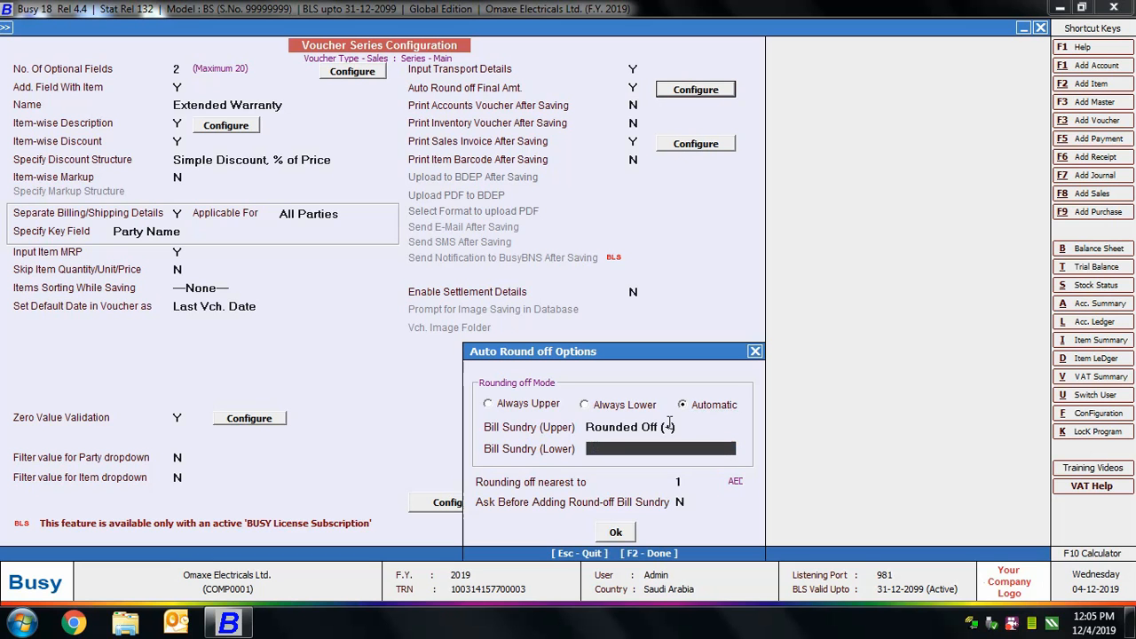
pyautogui.write('roun')
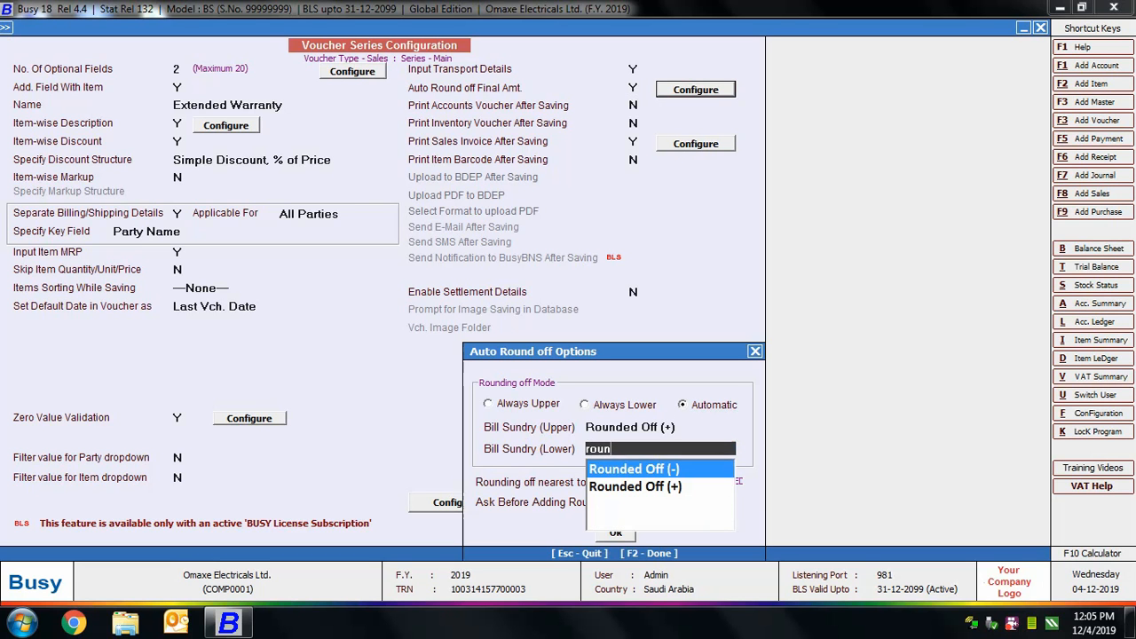
pyautogui.press('Return')
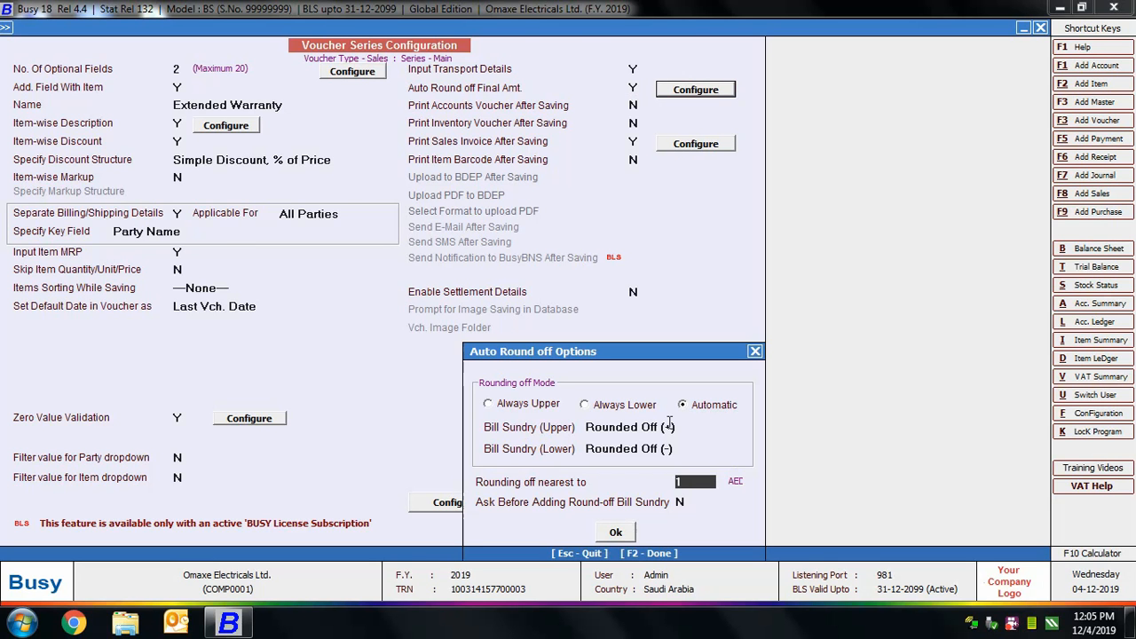
# Keep rounding off to the nearest 1, enable asking before adding the round-off bill sundry, and confirm the options.
pyautogui.press('Return')
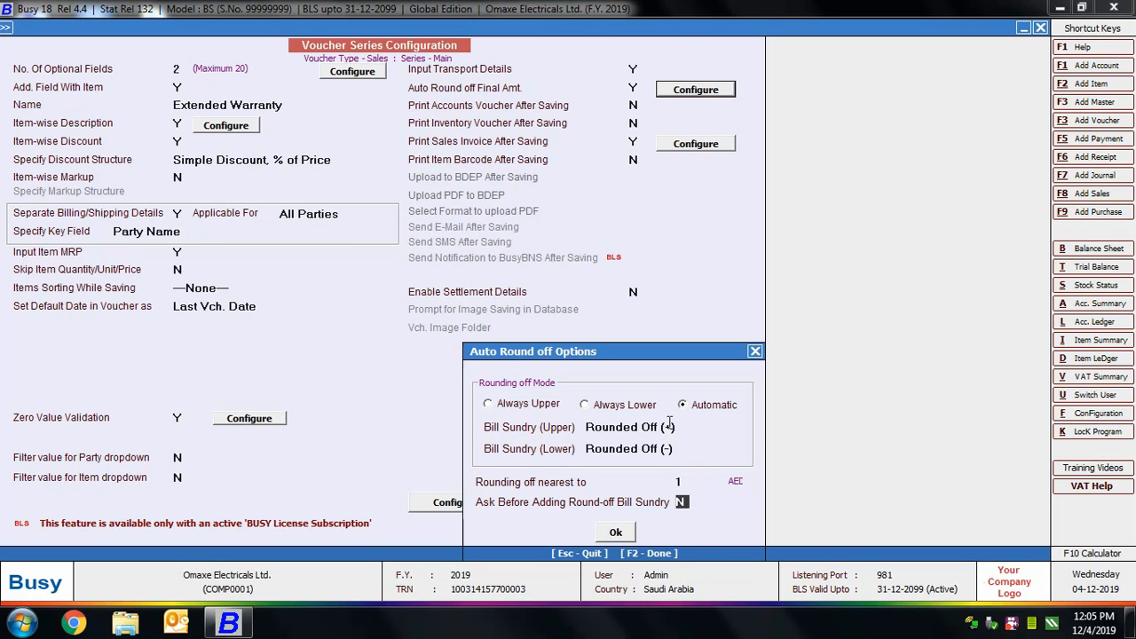
pyautogui.press('y')
pyautogui.press('Return')
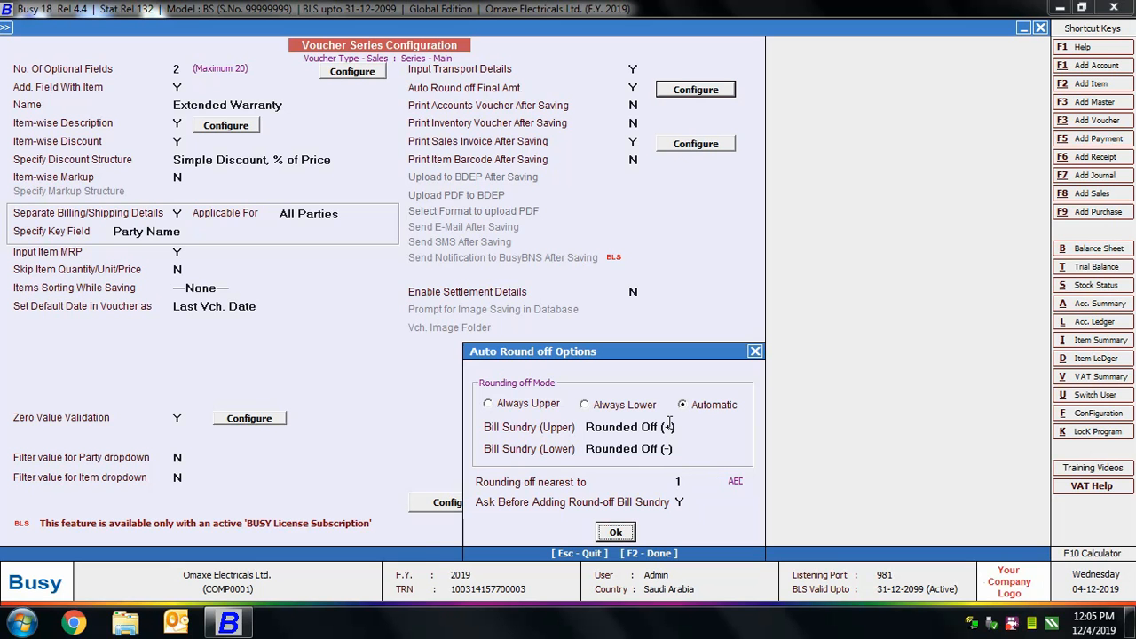
pyautogui.press('Return')
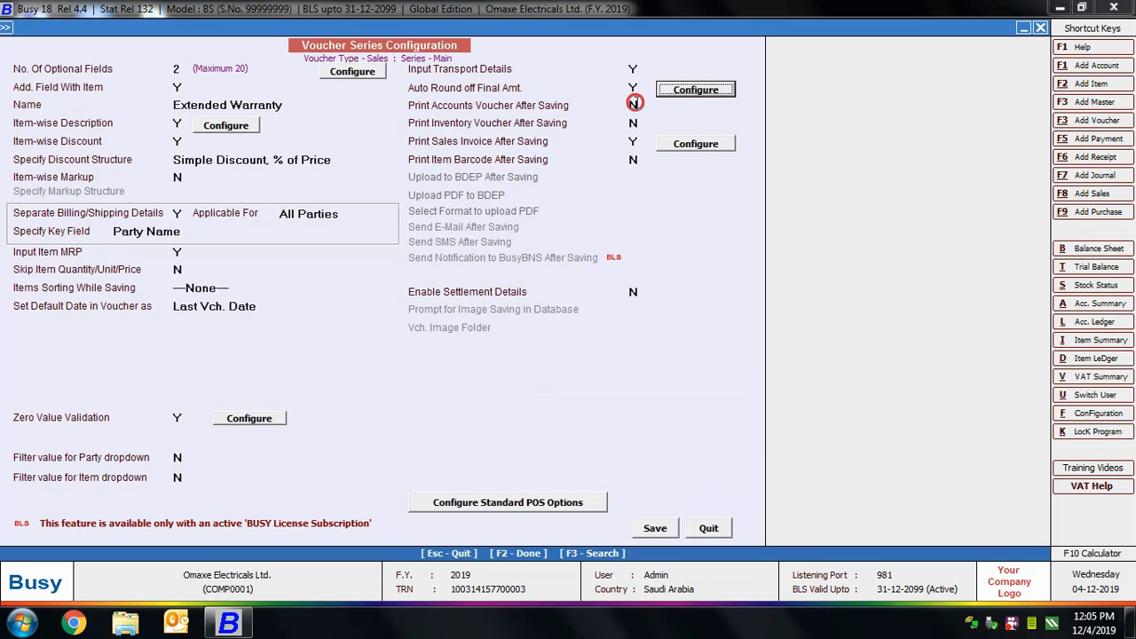
# Enable printing the accounts voucher after saving and choose STANDARD as its default format.
pyautogui.click(633, 104)
pyautogui.write('Y')
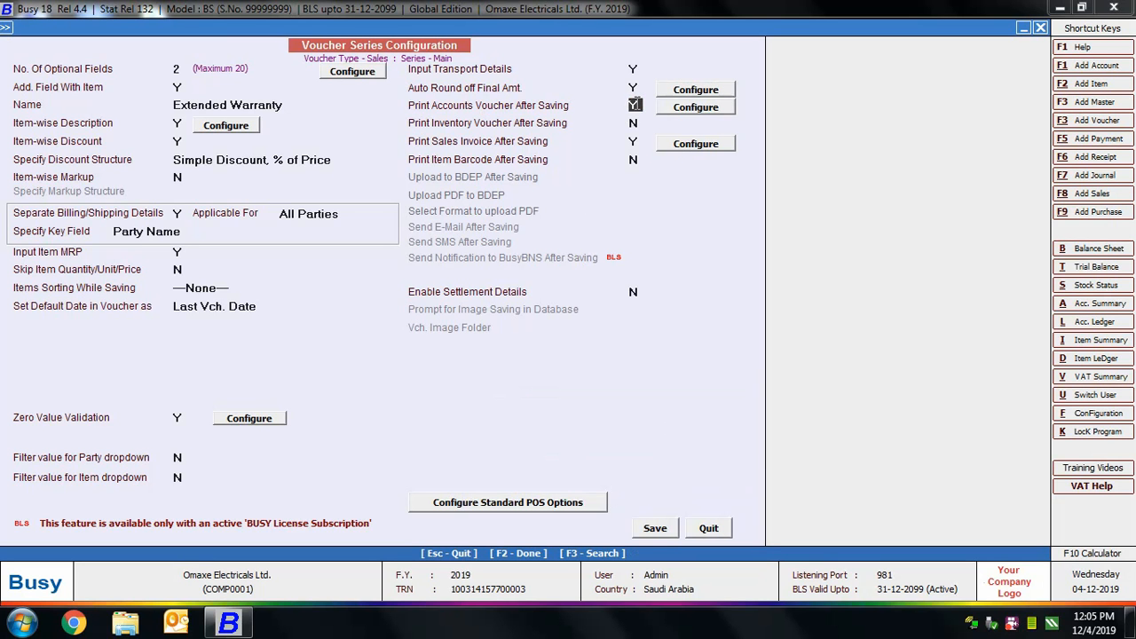
pyautogui.press('Return')
pyautogui.click(676, 113)
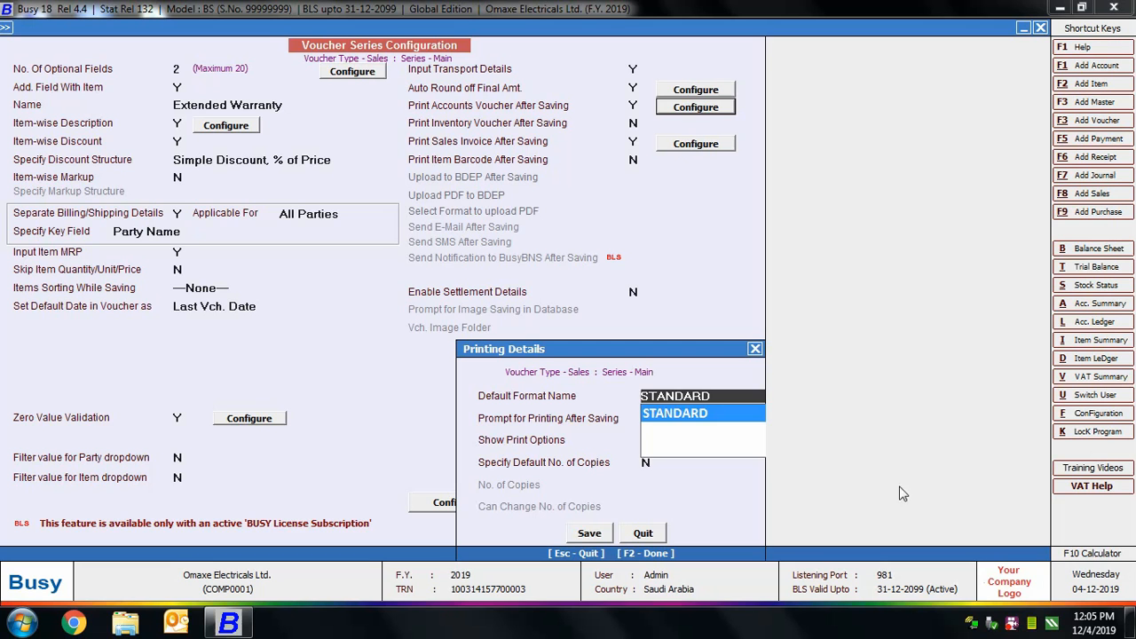
pyautogui.press('Return')
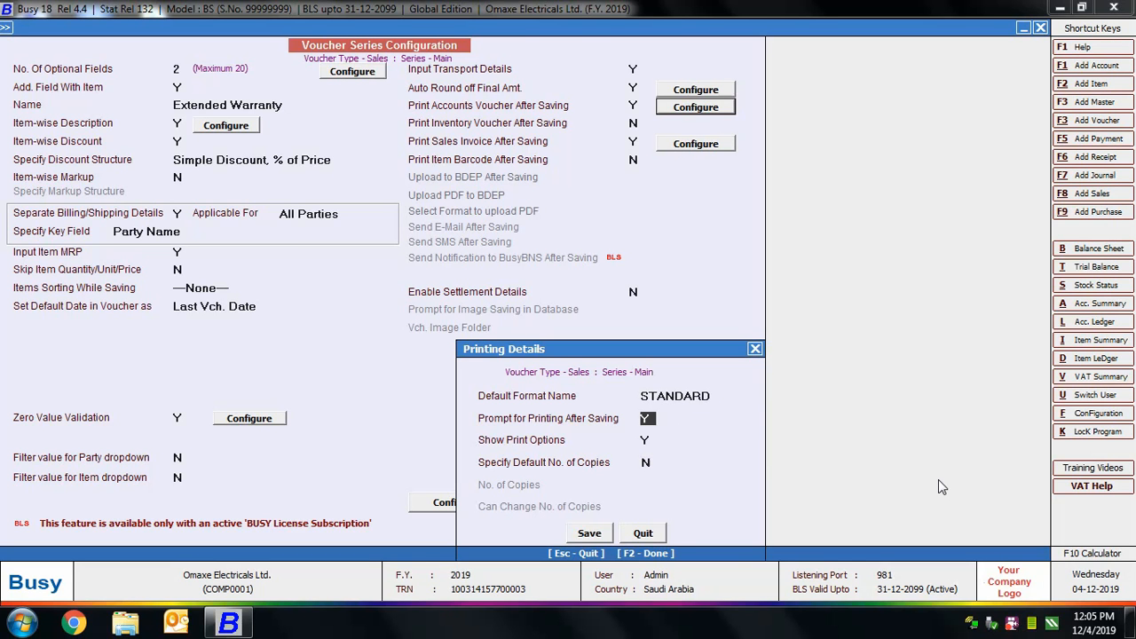
# Specify 1 as the accounts voucher's default number of copies, allow changing it, and save the printing details.
pyautogui.press('Return')
pyautogui.press('Return')
pyautogui.press('y')
pyautogui.press('Return')
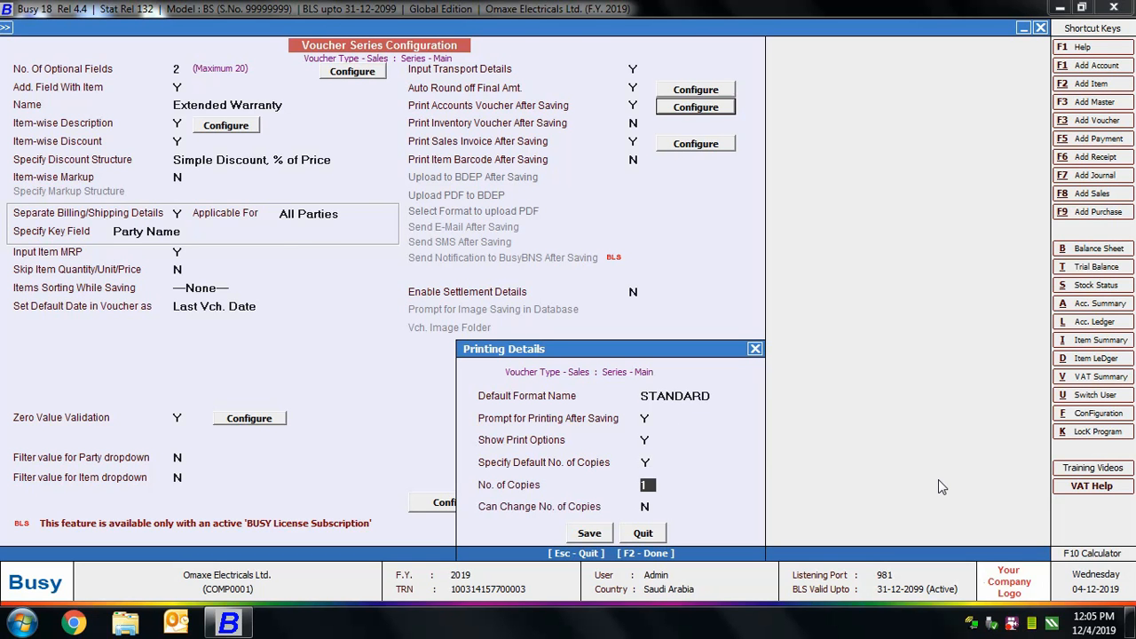
pyautogui.press('Return')
pyautogui.press('y')
pyautogui.click(593, 533)
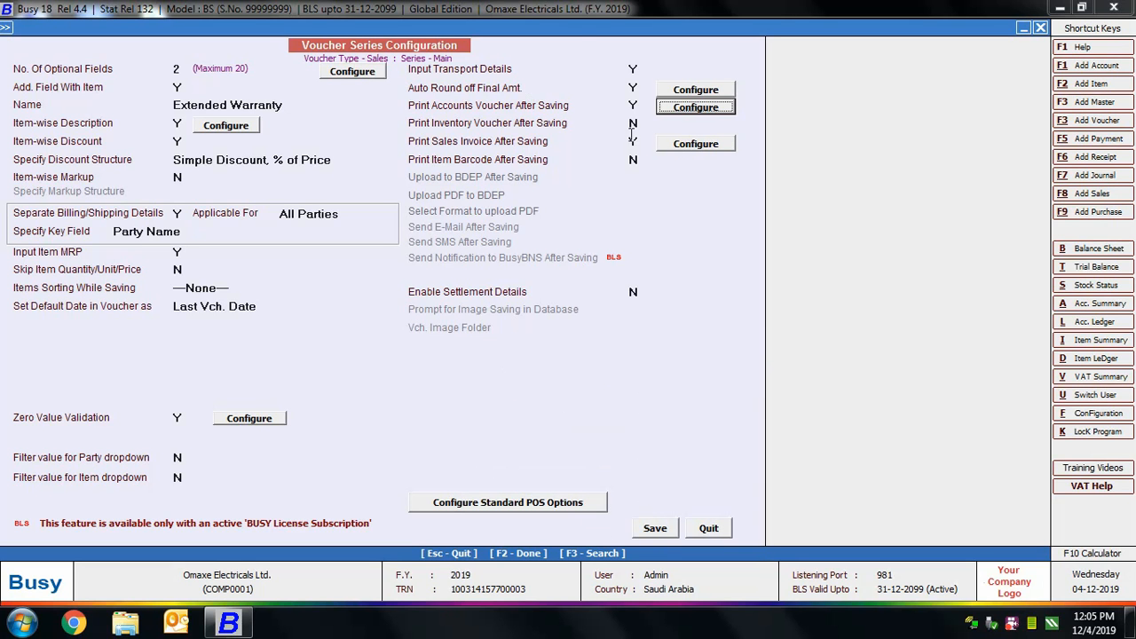
# Enable printing the inventory voucher after saving.
pyautogui.press('Tab')
pyautogui.press('y')
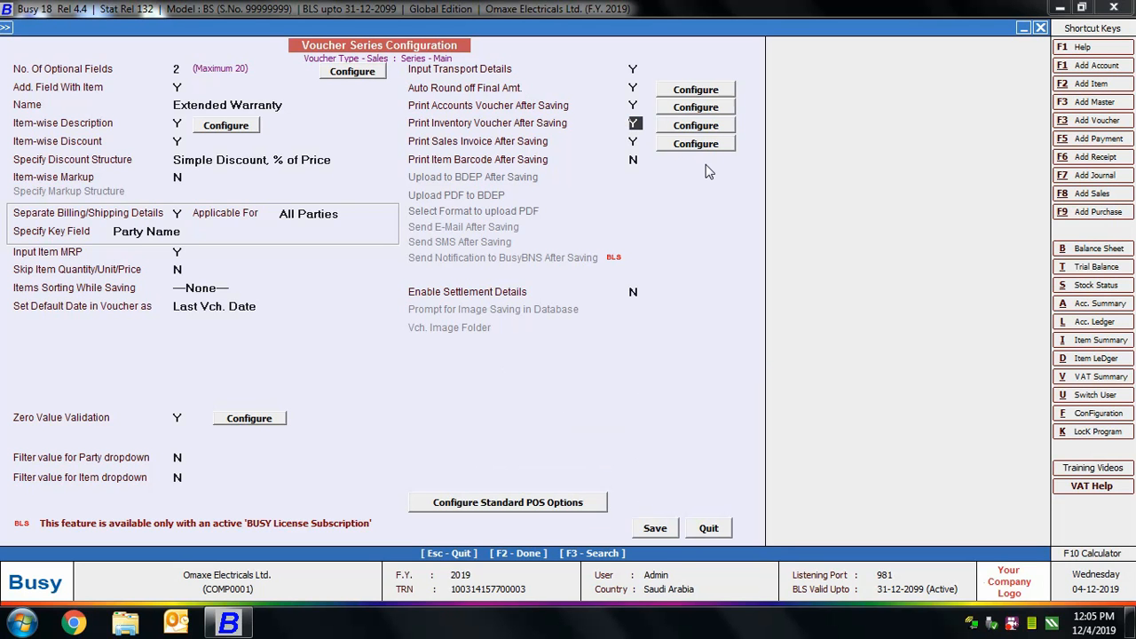
# Keep the print prompt and print options enabled for the inventory voucher and save its printing details.
pyautogui.click(697, 127)
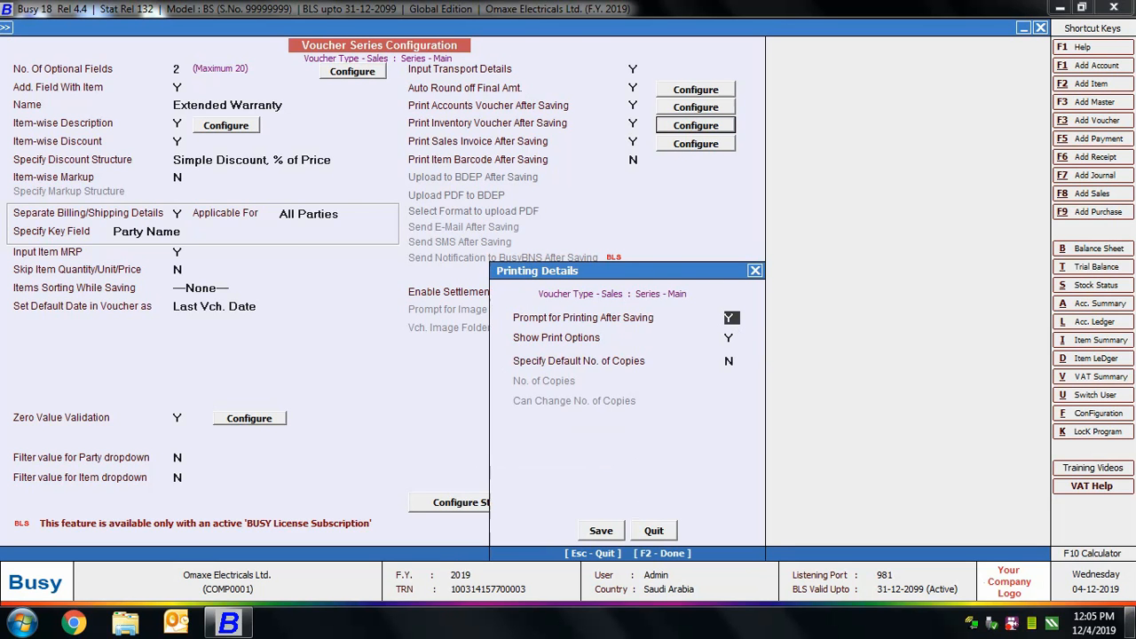
pyautogui.press('Return')
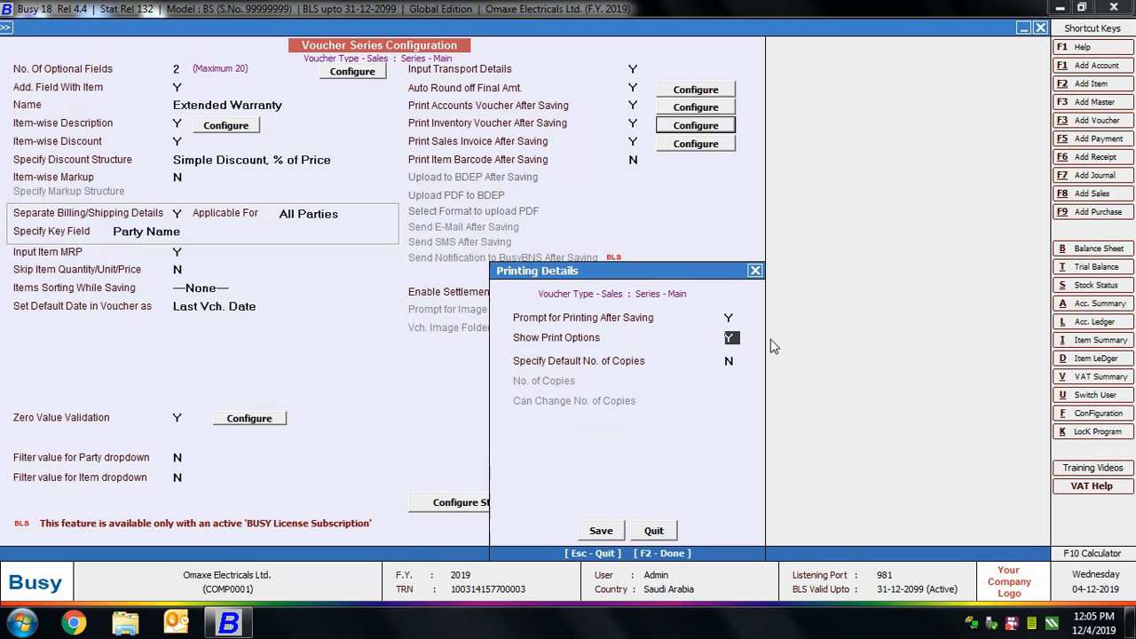
pyautogui.press('Return')
pyautogui.click(619, 536)
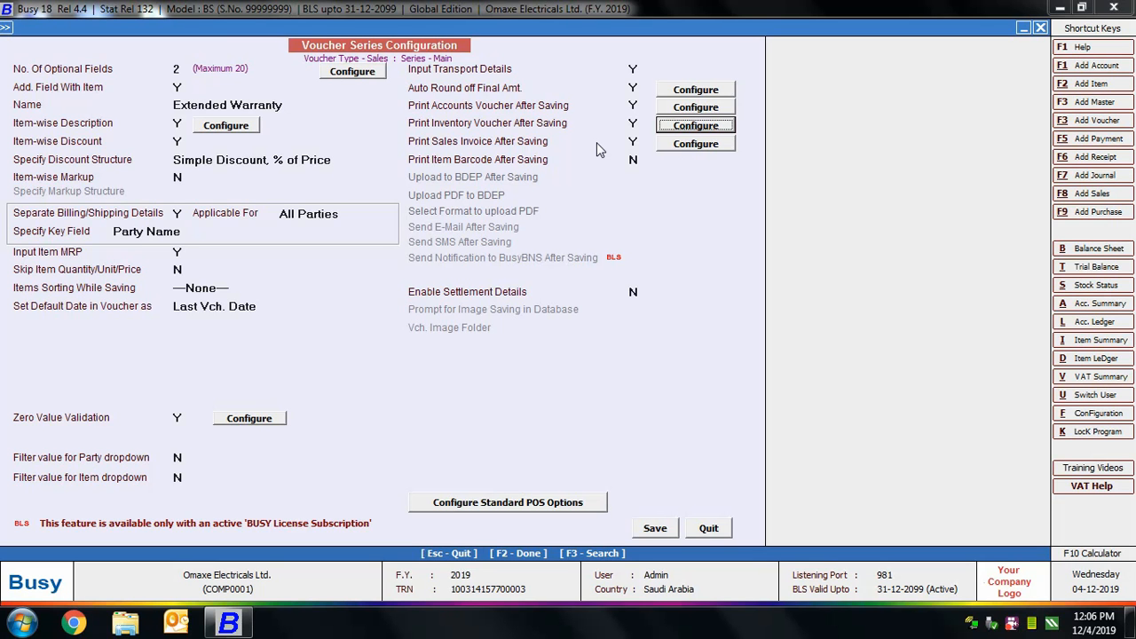
# Set the number of sales invoice print formats to 4, choose STANDARD for format 2, and look through formats 3 and 4.
pyautogui.press('Down')
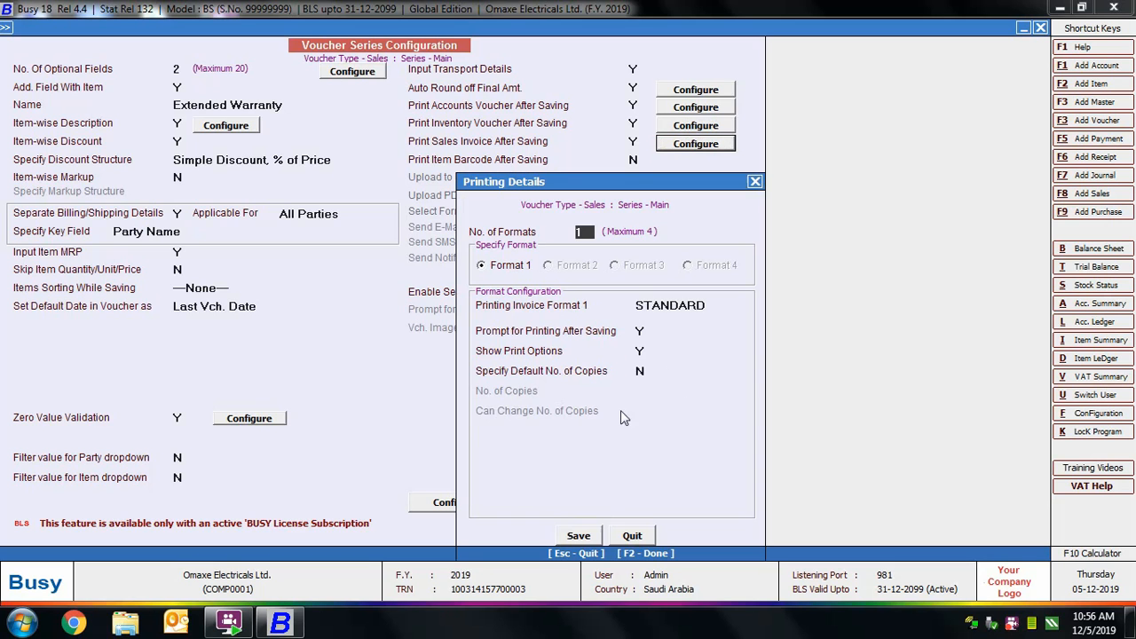
pyautogui.click(588, 231)
pyautogui.write('4')
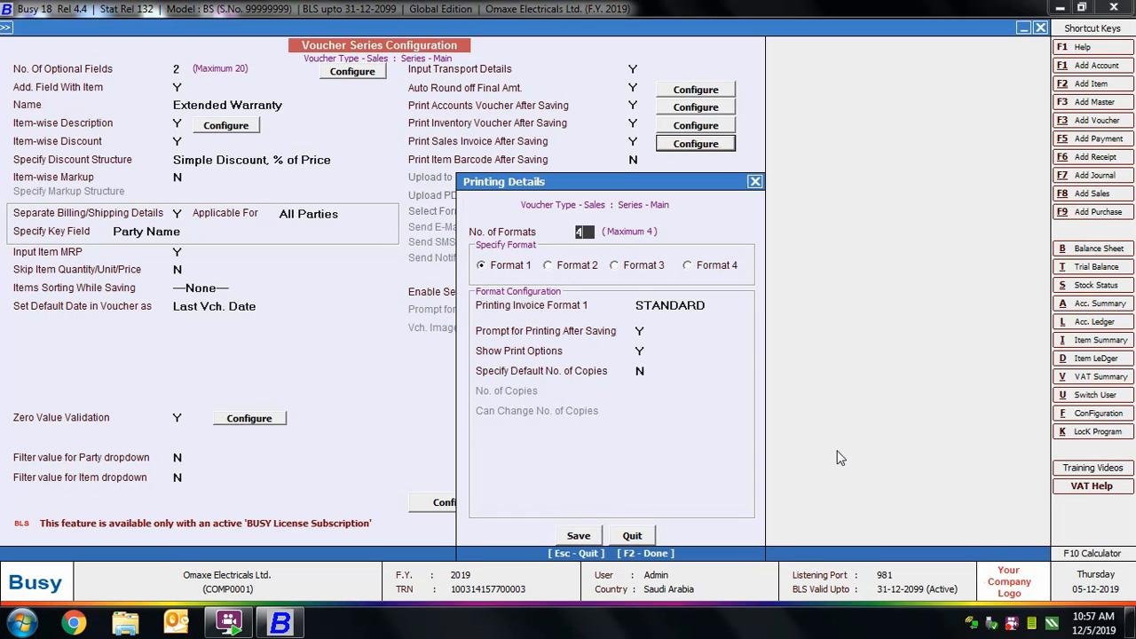
pyautogui.click(577, 267)
pyautogui.click(654, 306)
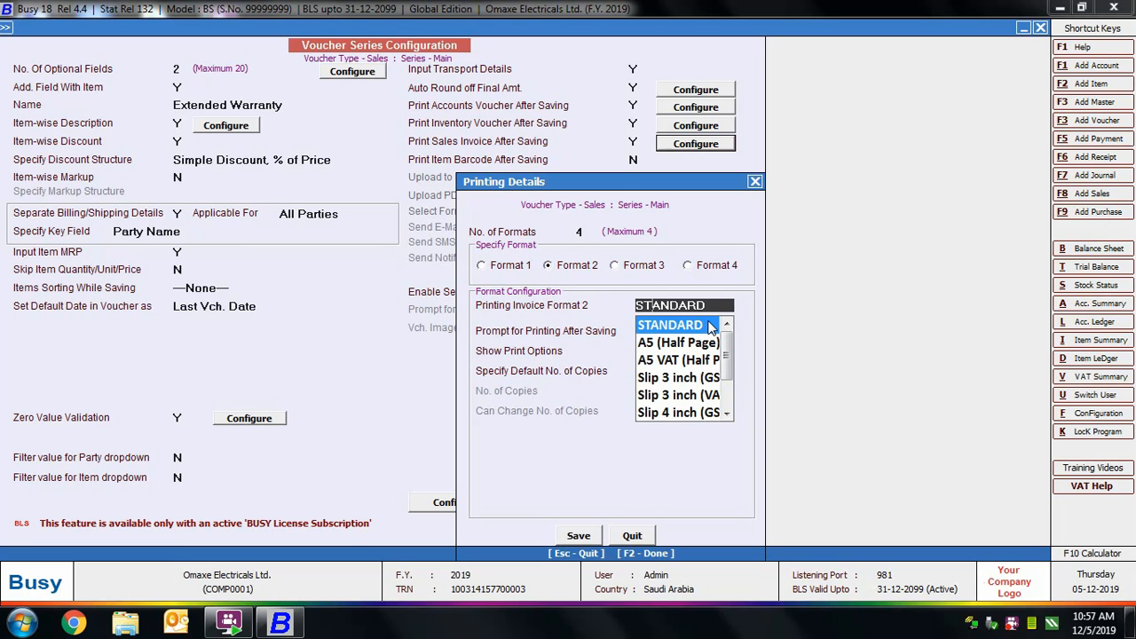
pyautogui.click(675, 324)
pyautogui.click(654, 268)
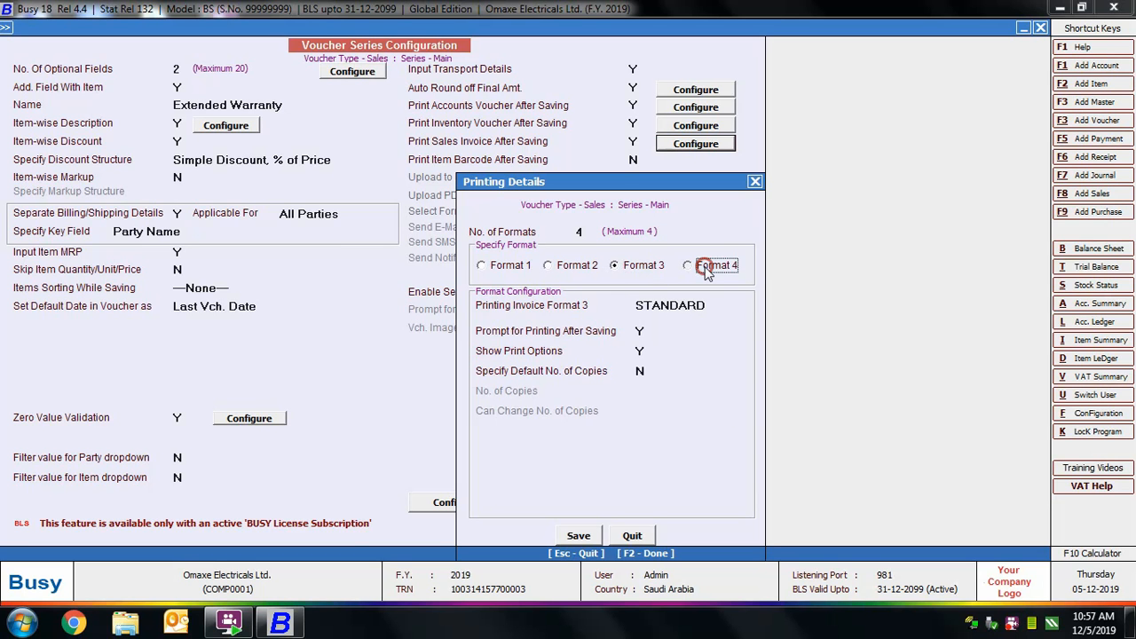
pyautogui.click(712, 264)
# Set the number of sales invoice print formats to 1 and save the printing details.
pyautogui.click(507, 265)
pyautogui.click(584, 232)
pyautogui.write('1')
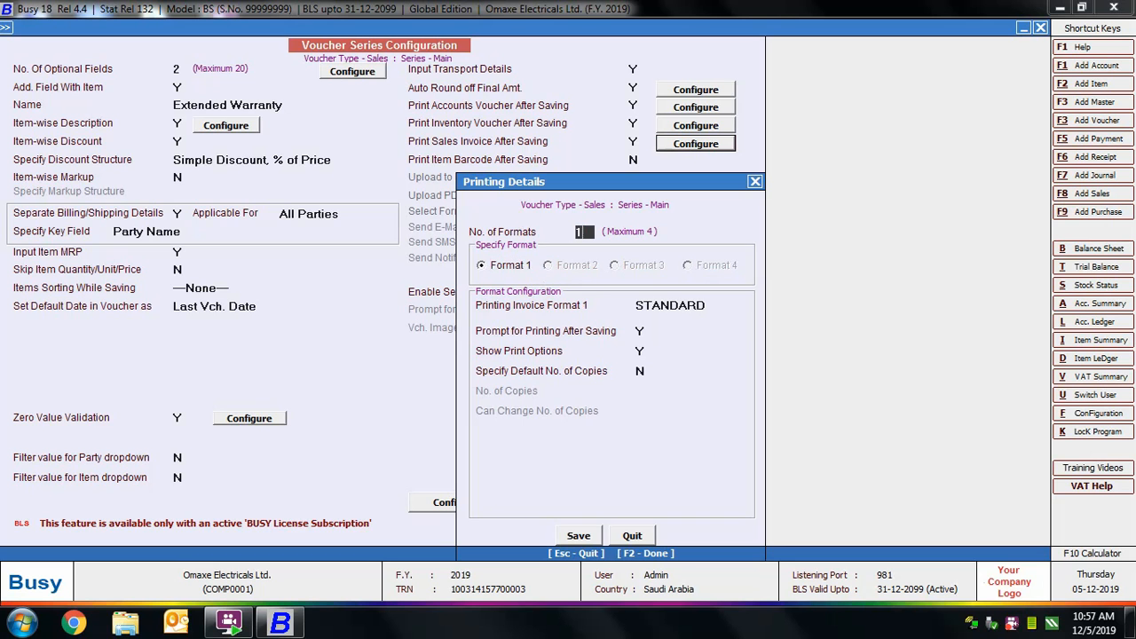
pyautogui.click(578, 535)
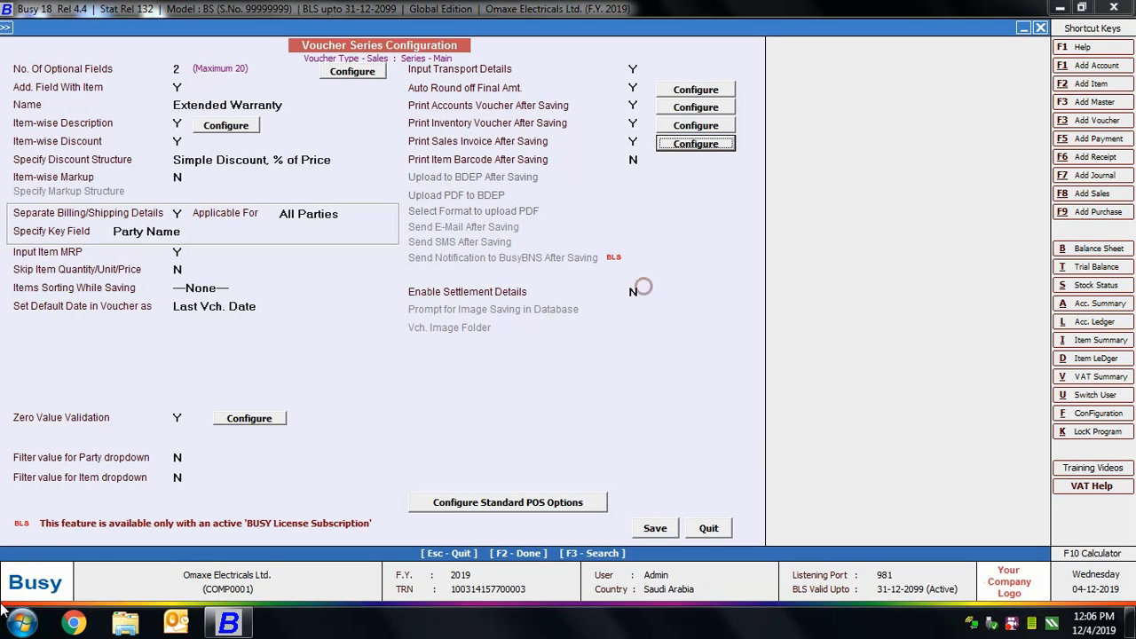
# Enable settlement details for the Main sales series.
pyautogui.click(9, 533)
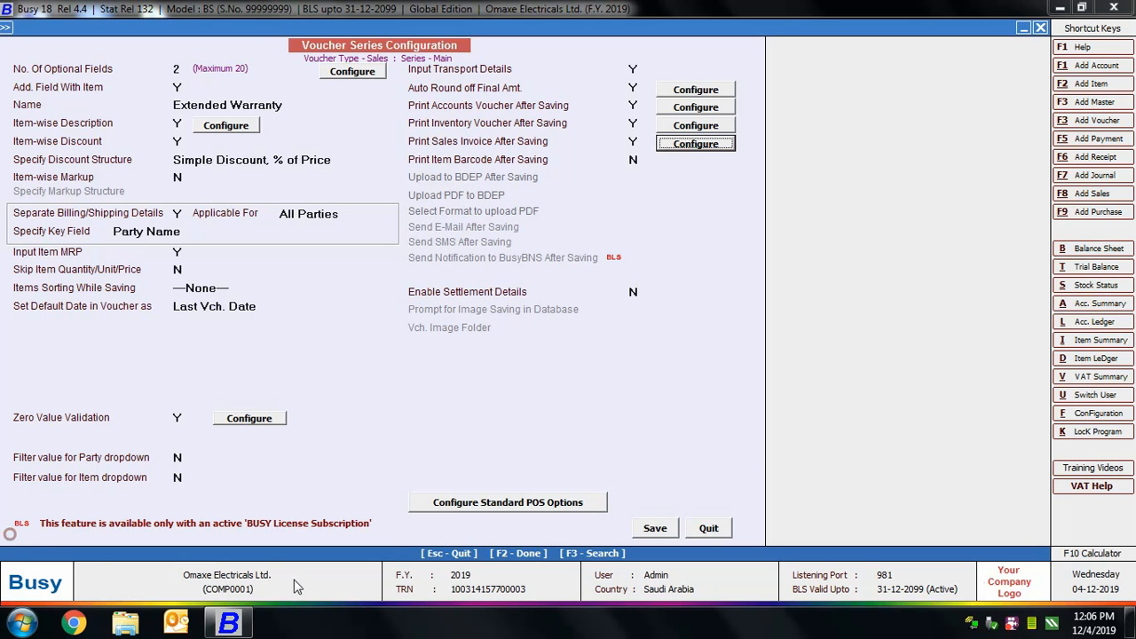
pyautogui.click(351, 519)
pyautogui.click(412, 292)
pyautogui.click(586, 334)
pyautogui.click(636, 293)
pyautogui.write('y')
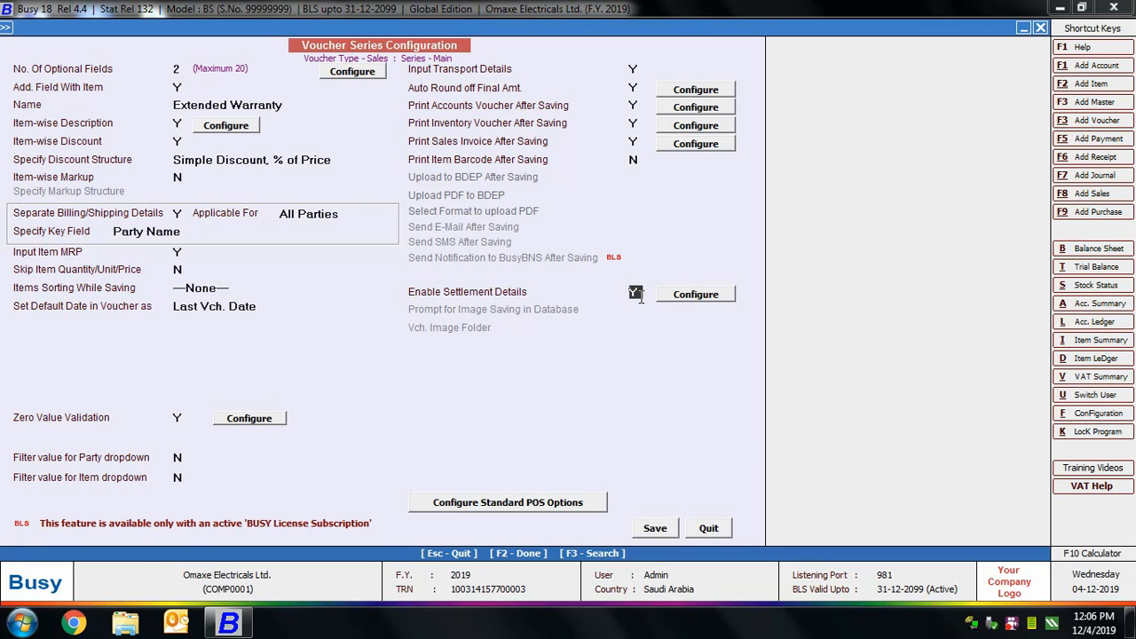
# In the settlement configuration, allow Cash with the Cash account and caption Cash, without account changes in vouchers or enforced narration.
pyautogui.click(694, 295)
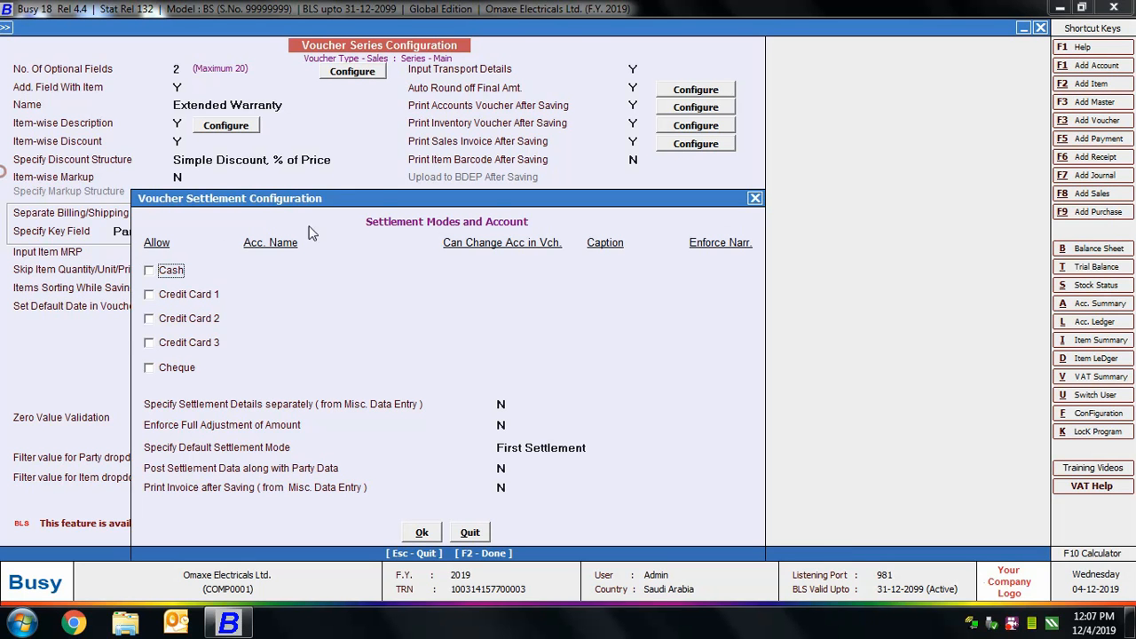
pyautogui.click(148, 271)
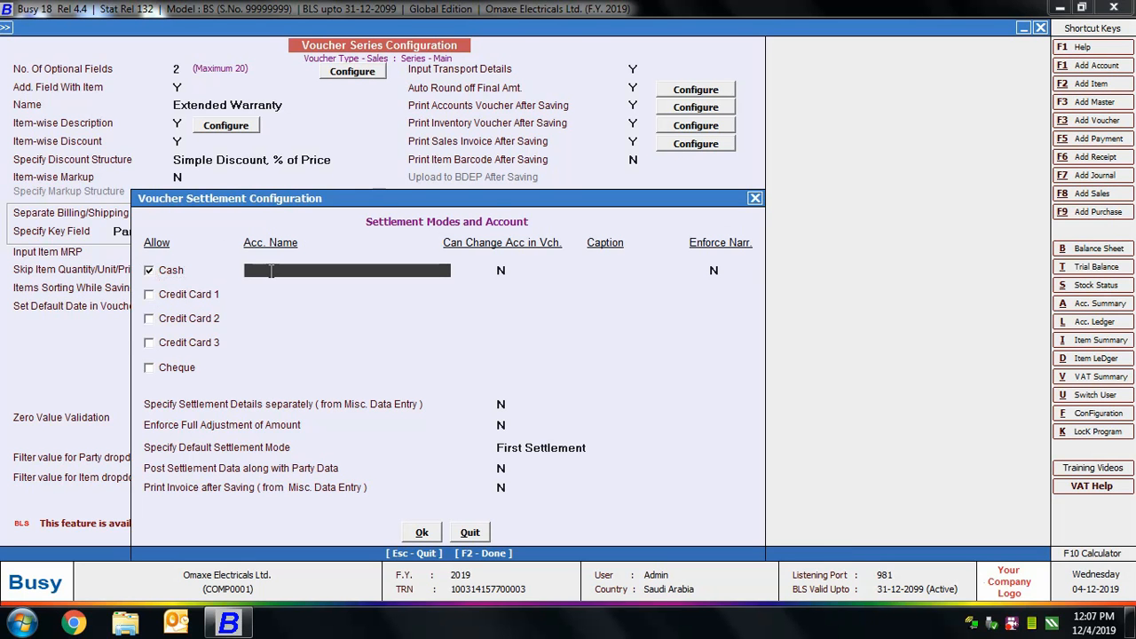
pyautogui.write('cash')
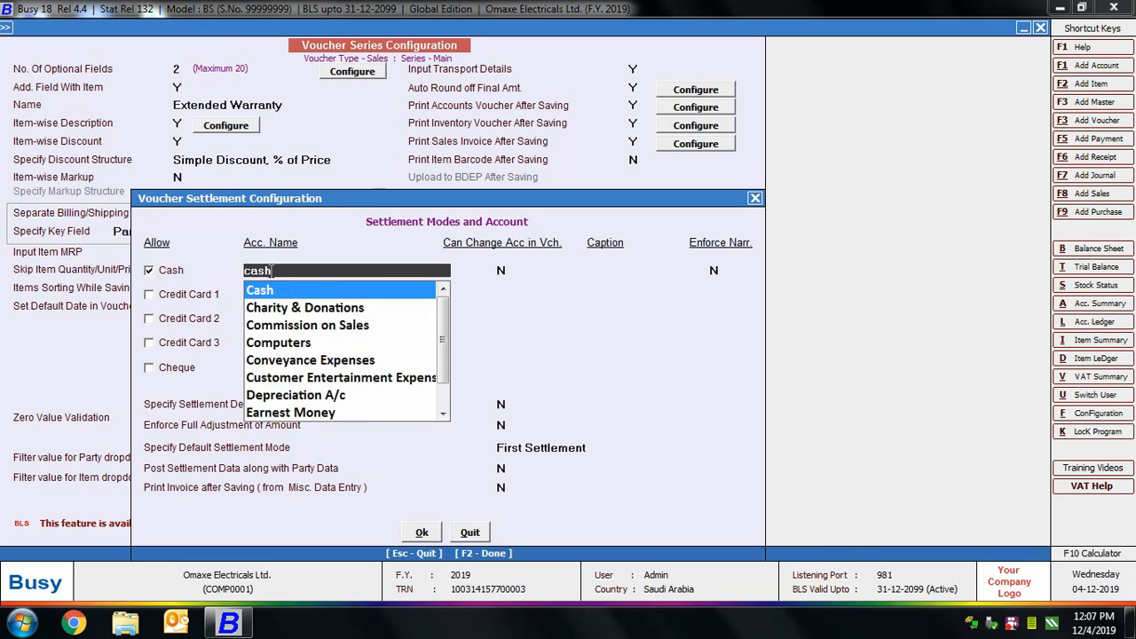
pyautogui.press('Return')
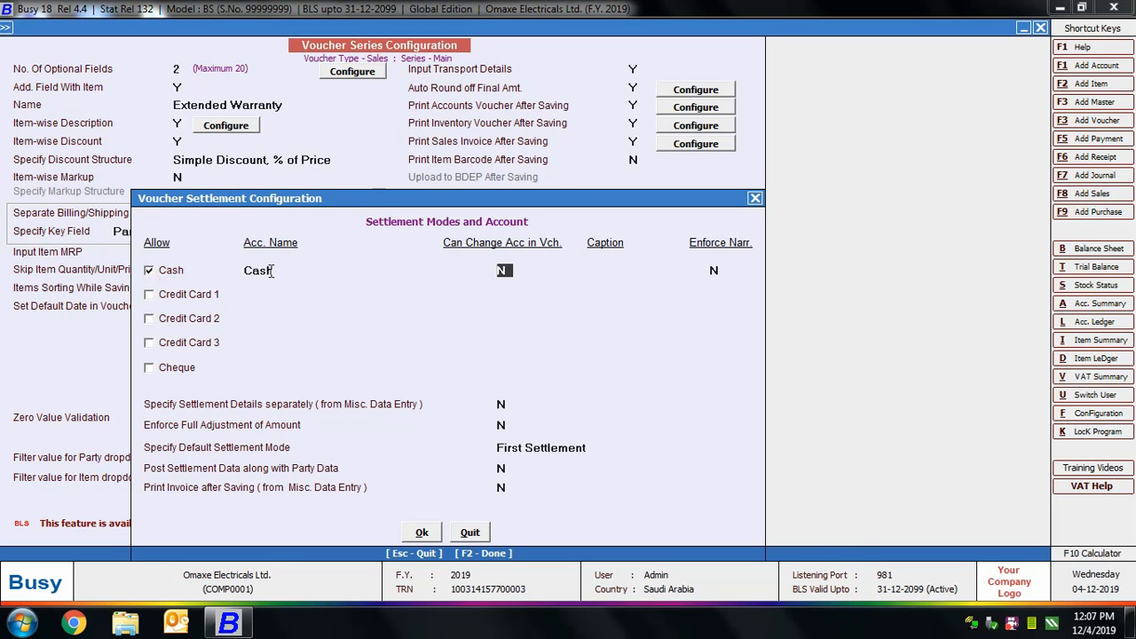
pyautogui.press('Return')
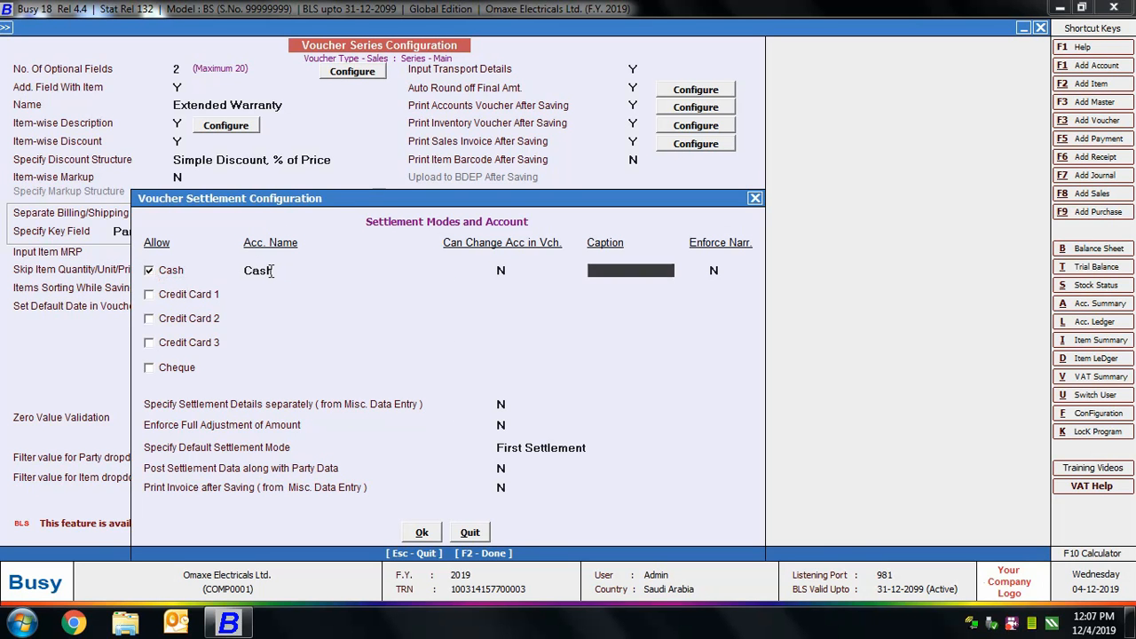
pyautogui.write('Cash')
pyautogui.press('Return')
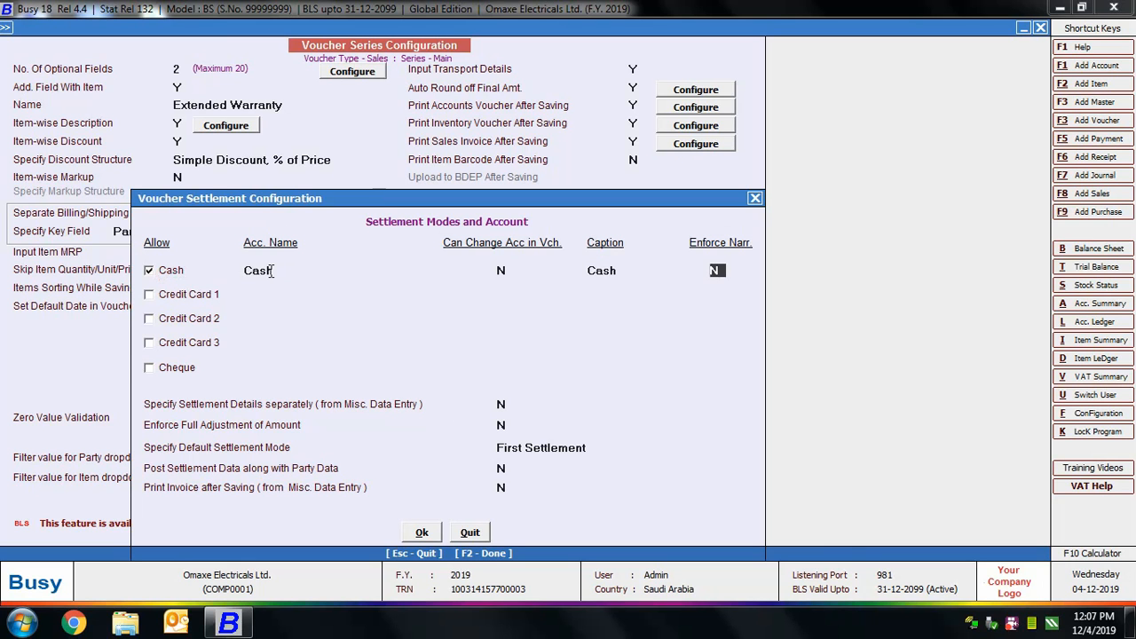
pyautogui.press('Return')
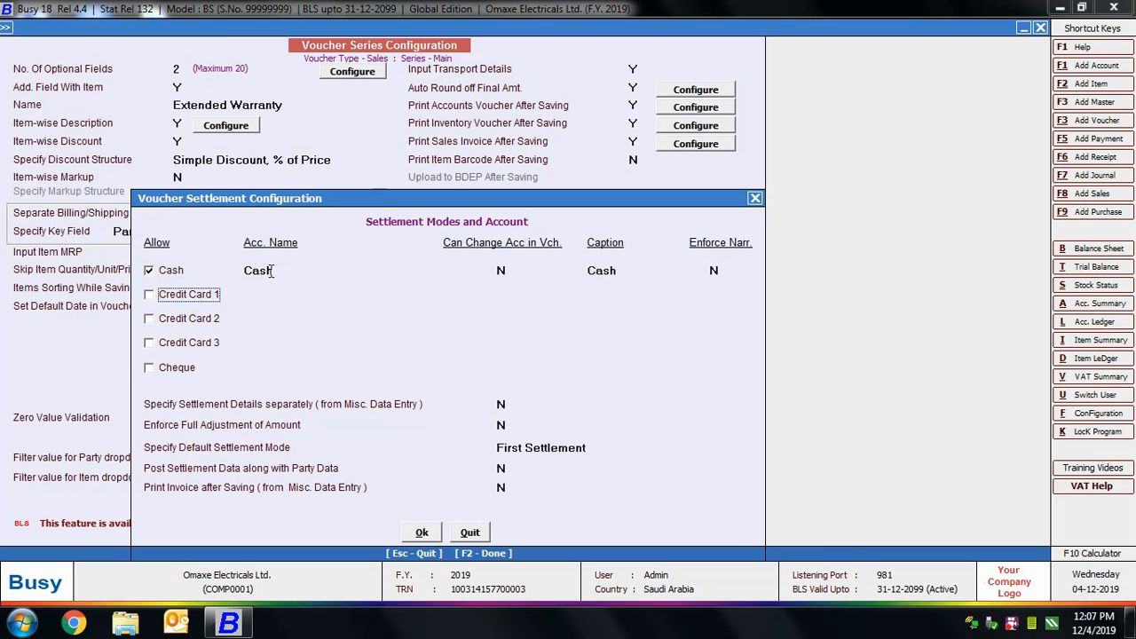
# Allow Credit Card 1 as a settlement mode with the United Arab Bank account and the caption "Crdt Card Mchine1".
pyautogui.click(171, 295)
pyautogui.write('u')
pyautogui.press('Return')
pyautogui.press('Return')
pyautogui.write('Crdt C')
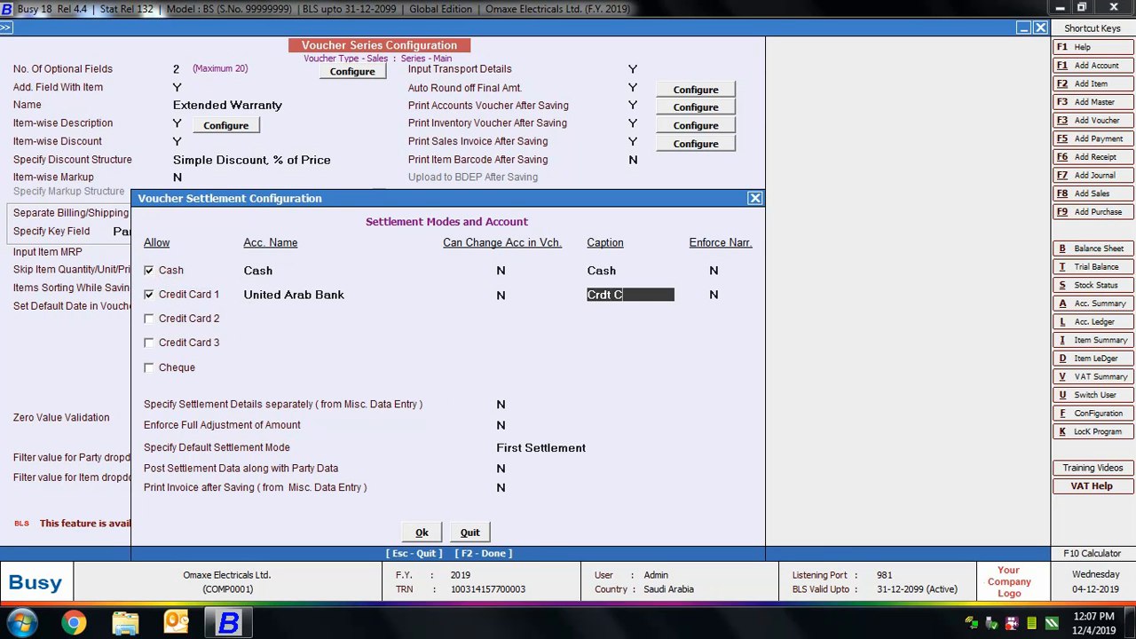
pyautogui.write('ard Mchine1')
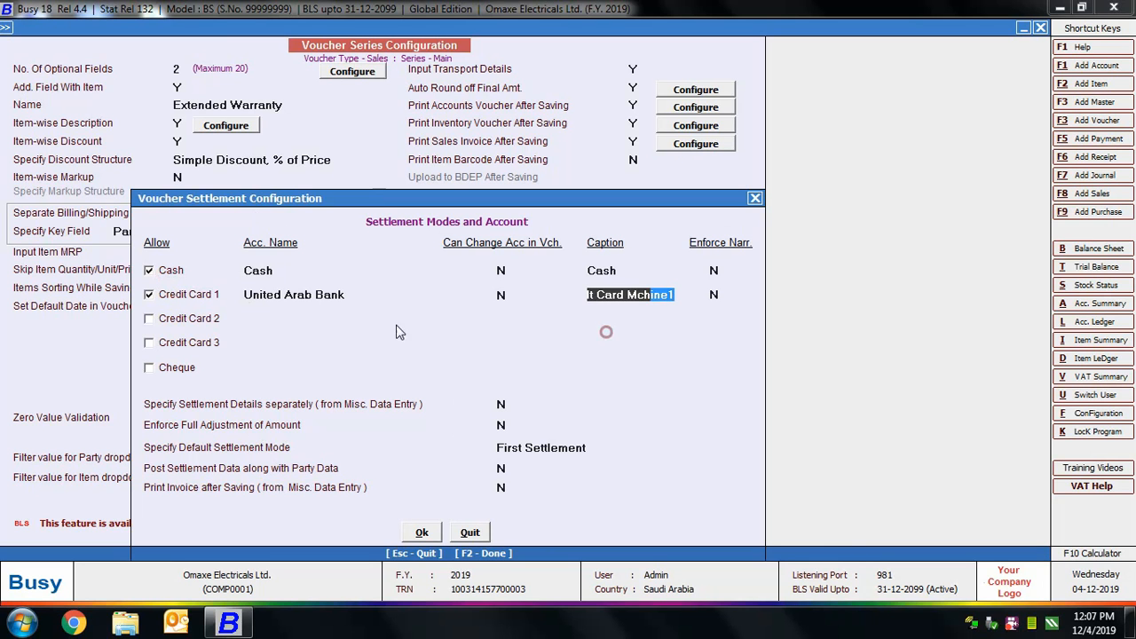
# Allow Credit Card 2 as a settlement mode with the United Arab Bank account and the caption "Crdt Card Mchine2".
pyautogui.click(182, 317)
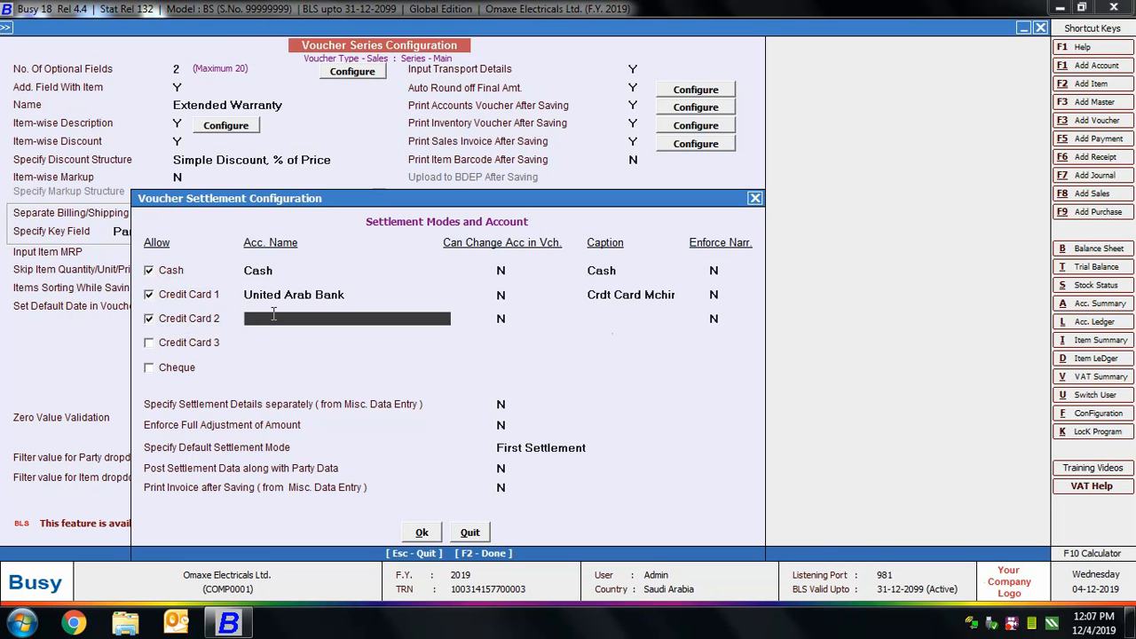
pyautogui.write('un')
pyautogui.press('Return')
pyautogui.press('Return')
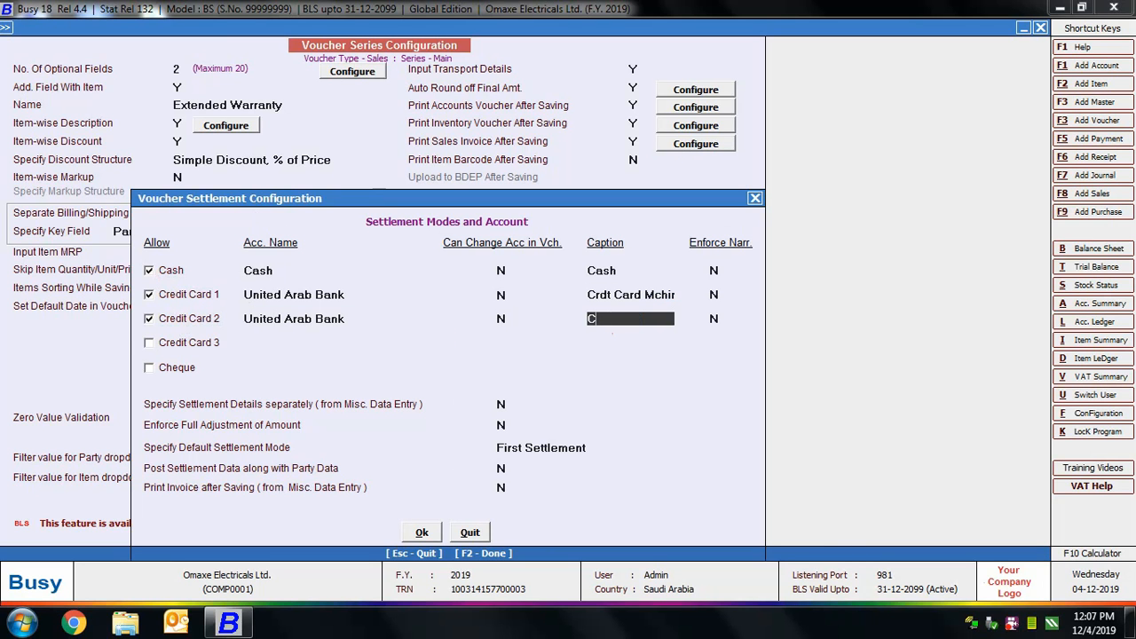
pyautogui.write('Crdt Card Mc')
pyautogui.write('hine2')
pyautogui.press('Return')
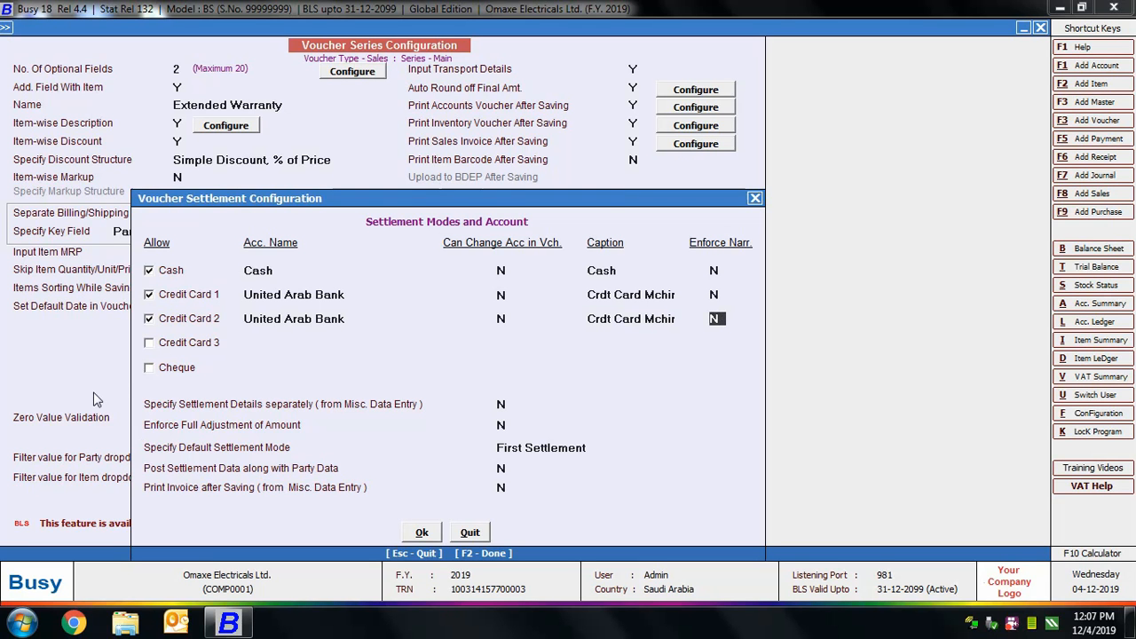
# Switch enforcing full adjustment of the amount on and back off, and view the default settlement mode choices.
pyautogui.click(501, 405)
pyautogui.click(502, 427)
pyautogui.press('y')
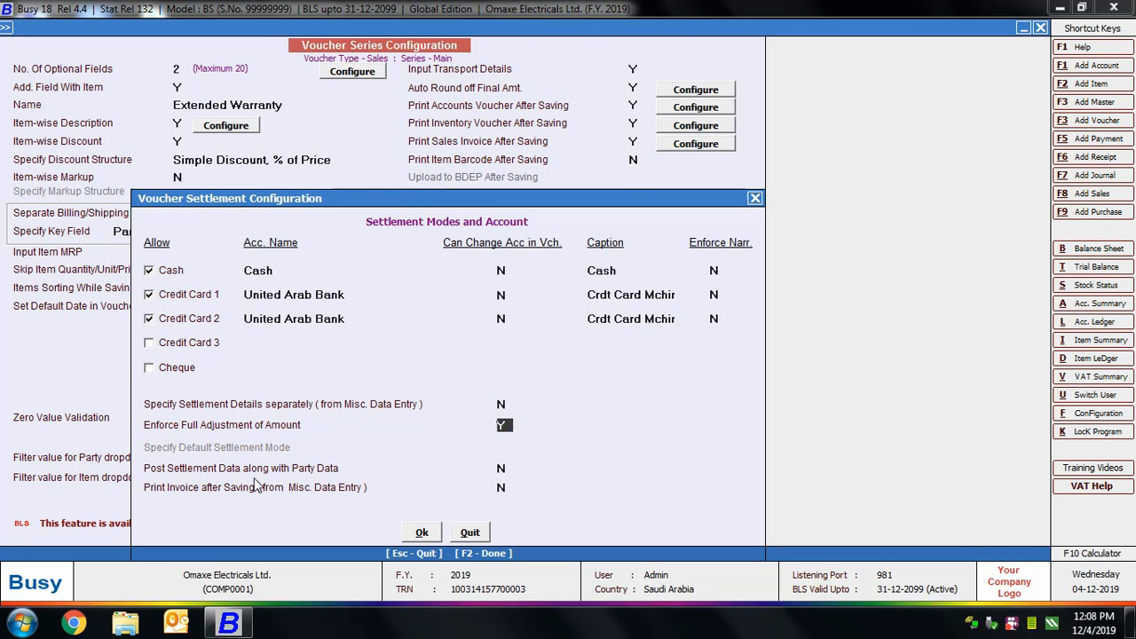
pyautogui.press('n')
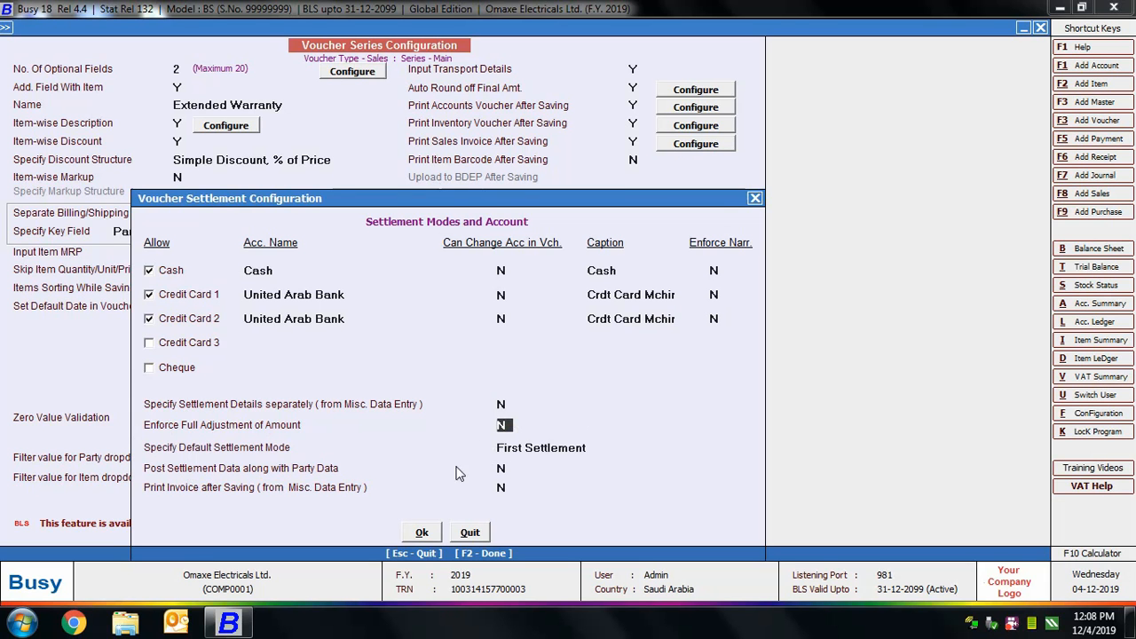
pyautogui.click(572, 448)
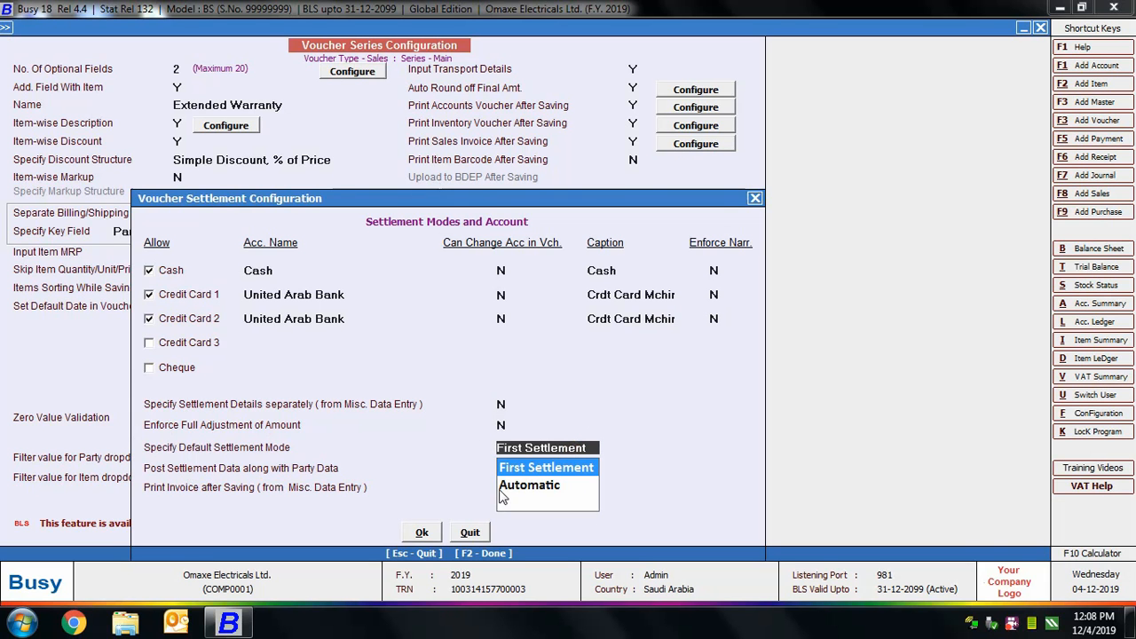
# Enforce full adjustment of the amount, enable posting settlement data along with party data, and confirm the settlement configuration.
pyautogui.click(501, 425)
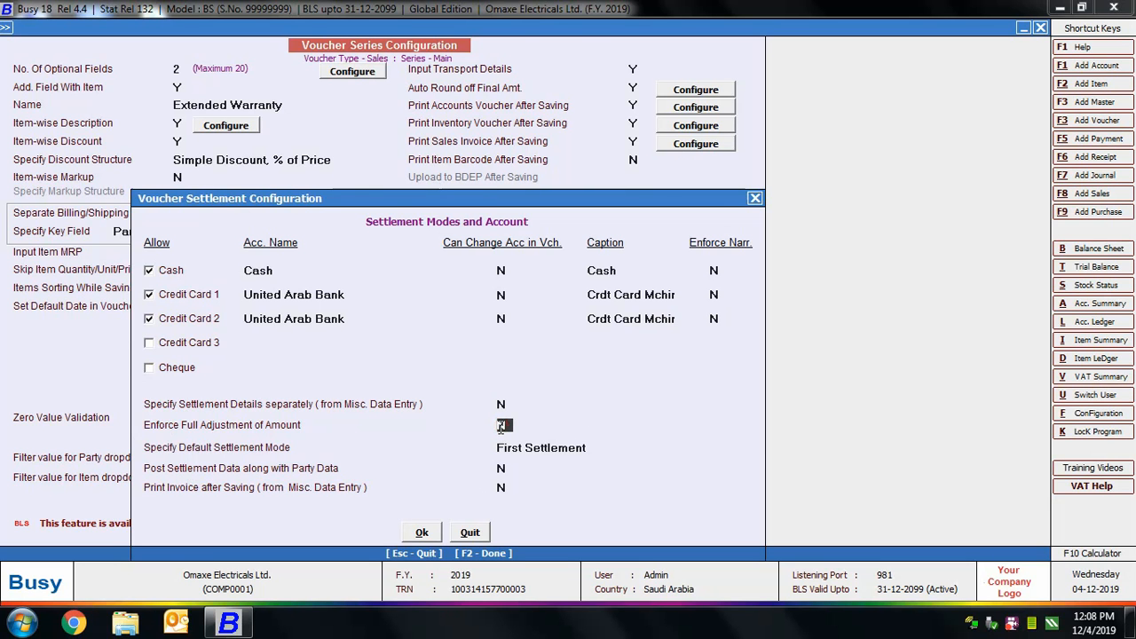
pyautogui.press('y')
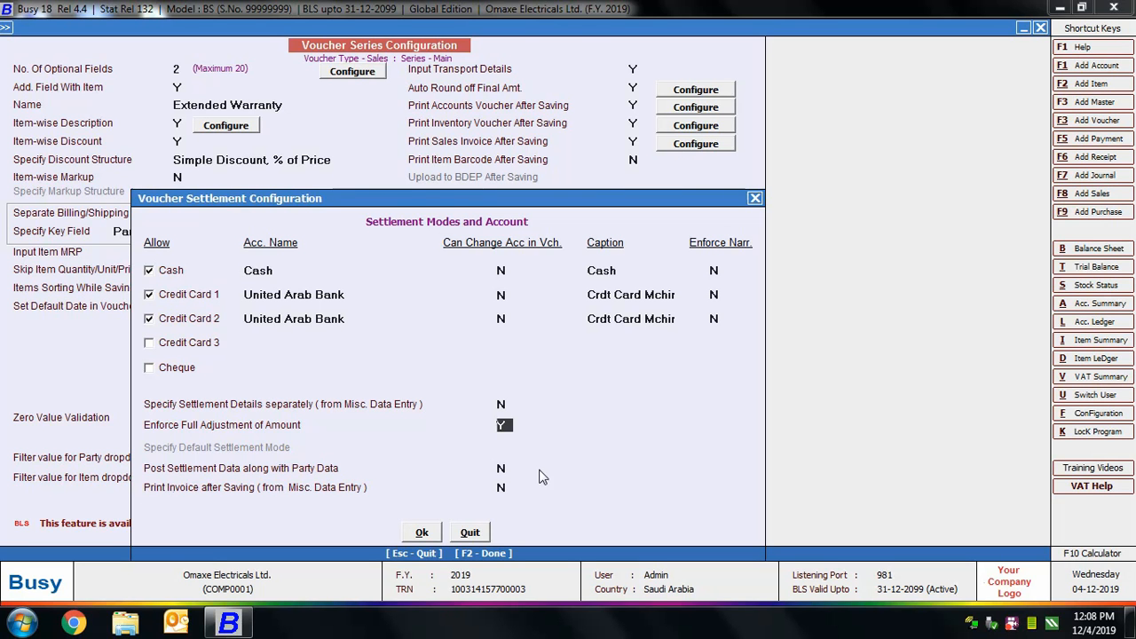
pyautogui.press('Return')
pyautogui.press('y')
pyautogui.click(423, 533)
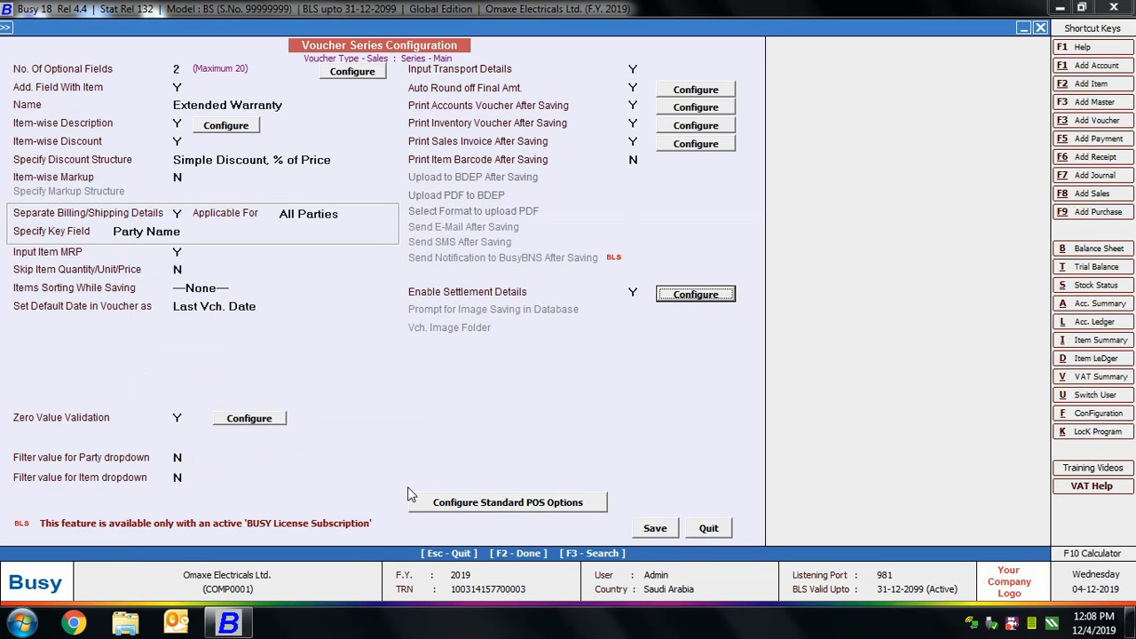
# Review the standard POS options, keep them as they are, and save the Main sales series configuration.
pyautogui.click(485, 502)
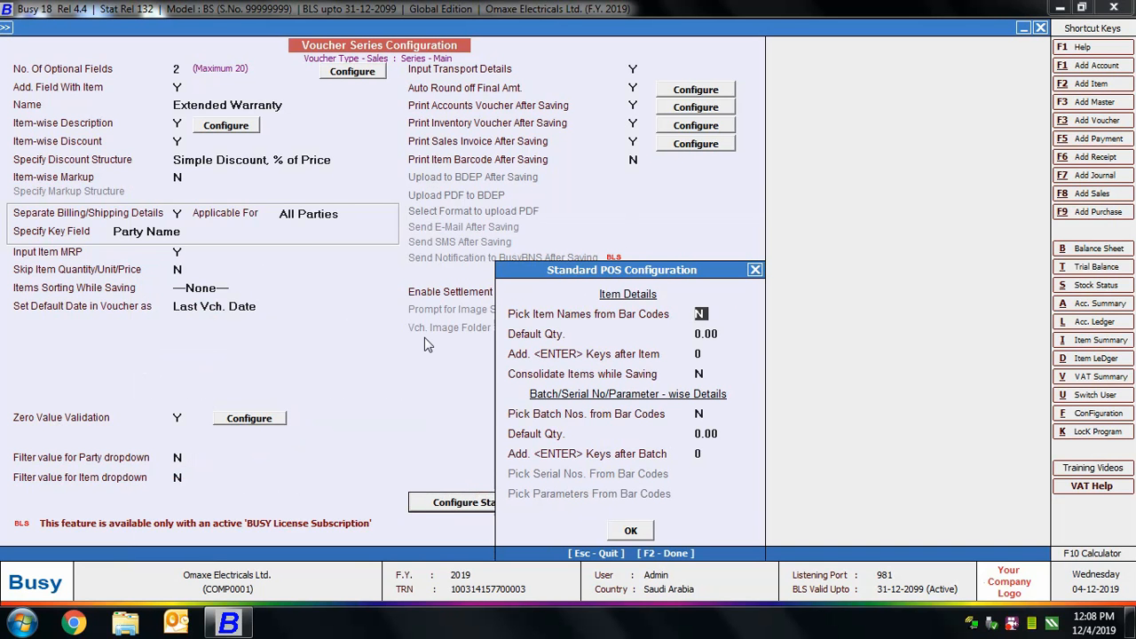
pyautogui.click(630, 530)
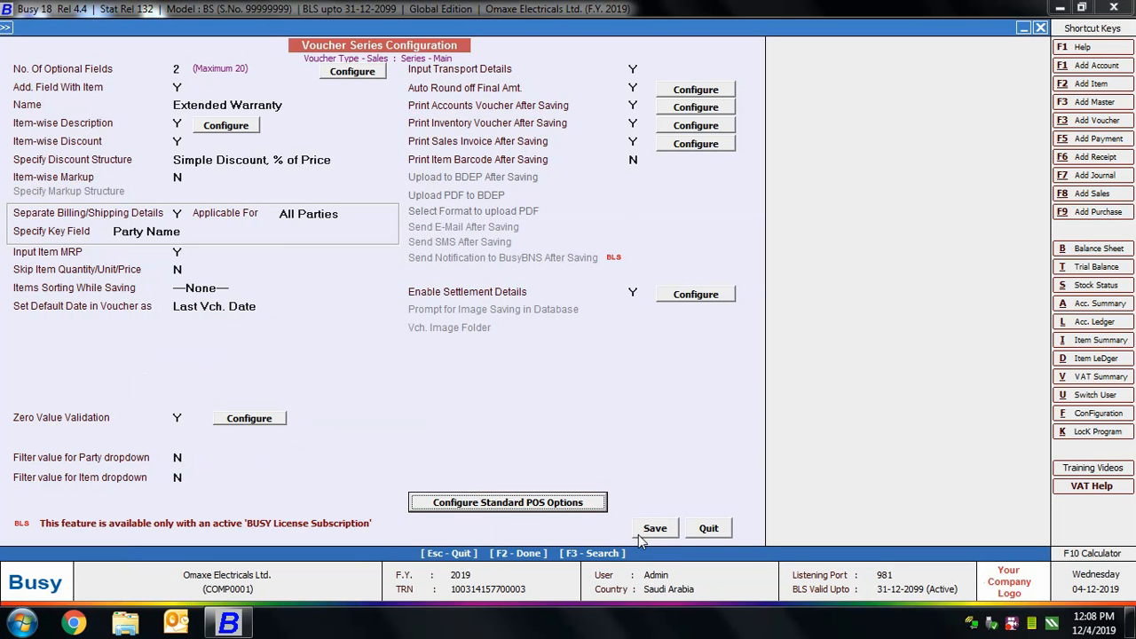
pyautogui.click(654, 528)
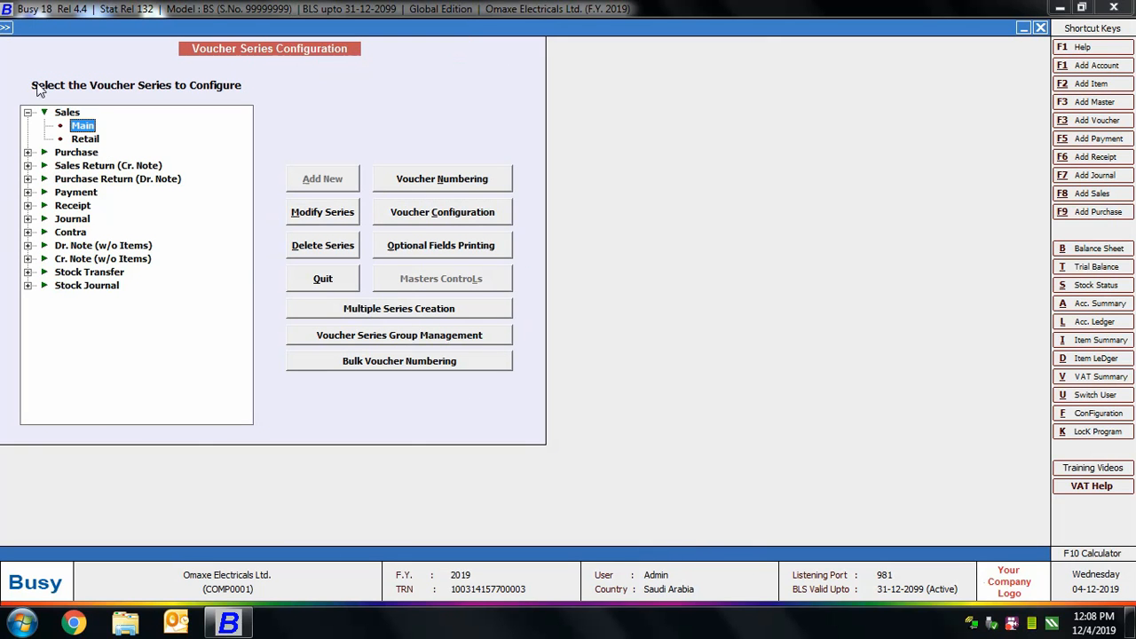
# View the optional fields printing settings of the Main sales series, leave them without saving, and select the Sales voucher type.
pyautogui.click(408, 257)
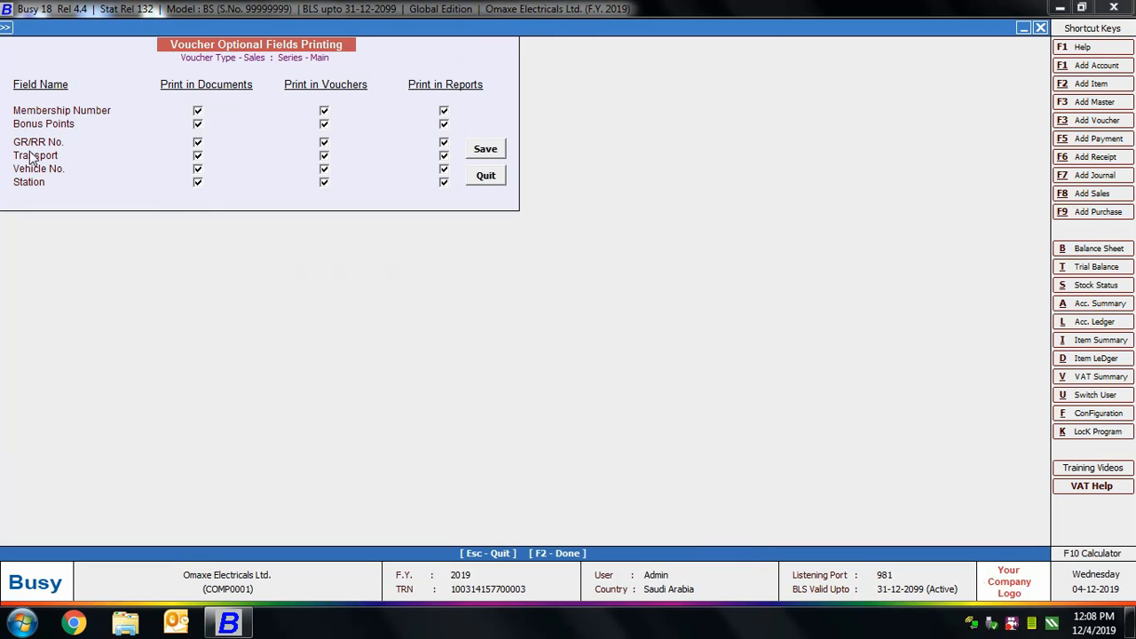
pyautogui.click(486, 176)
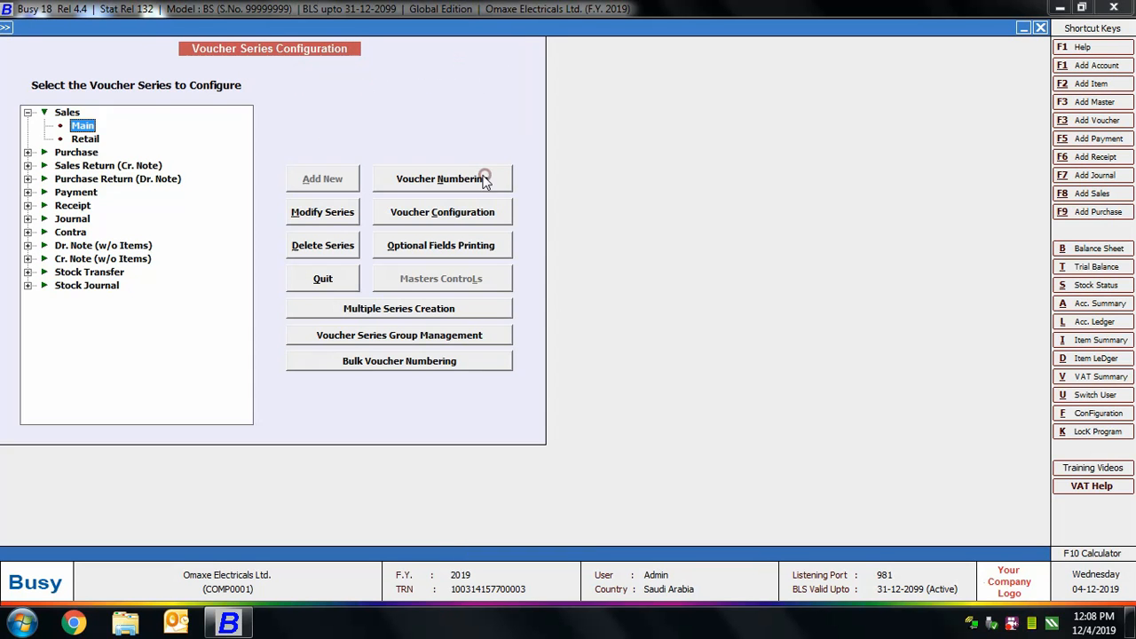
pyautogui.click(65, 115)
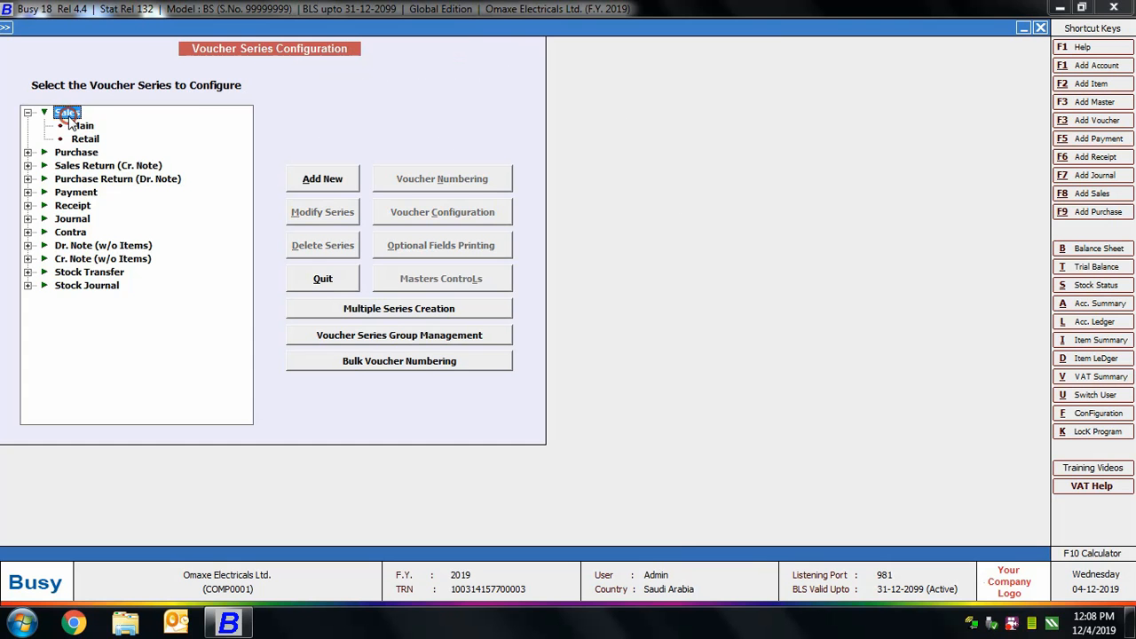
# Leave the voucher series configuration and start a new sales voucher.
pyautogui.click(27, 113)
pyautogui.click(1040, 28)
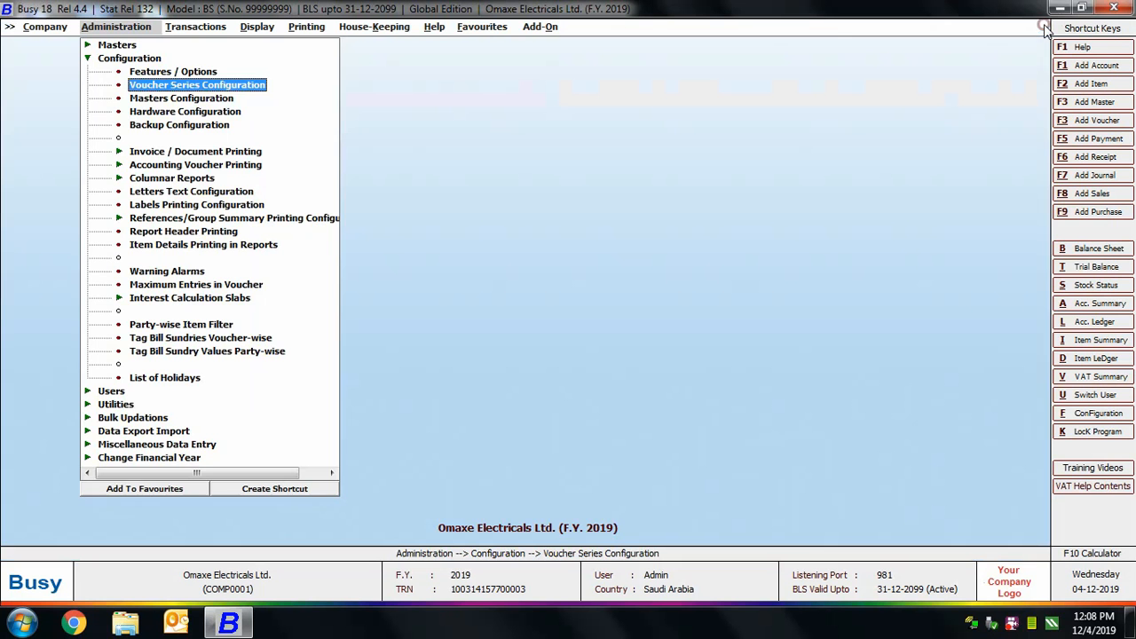
pyautogui.doubleClick(120, 59)
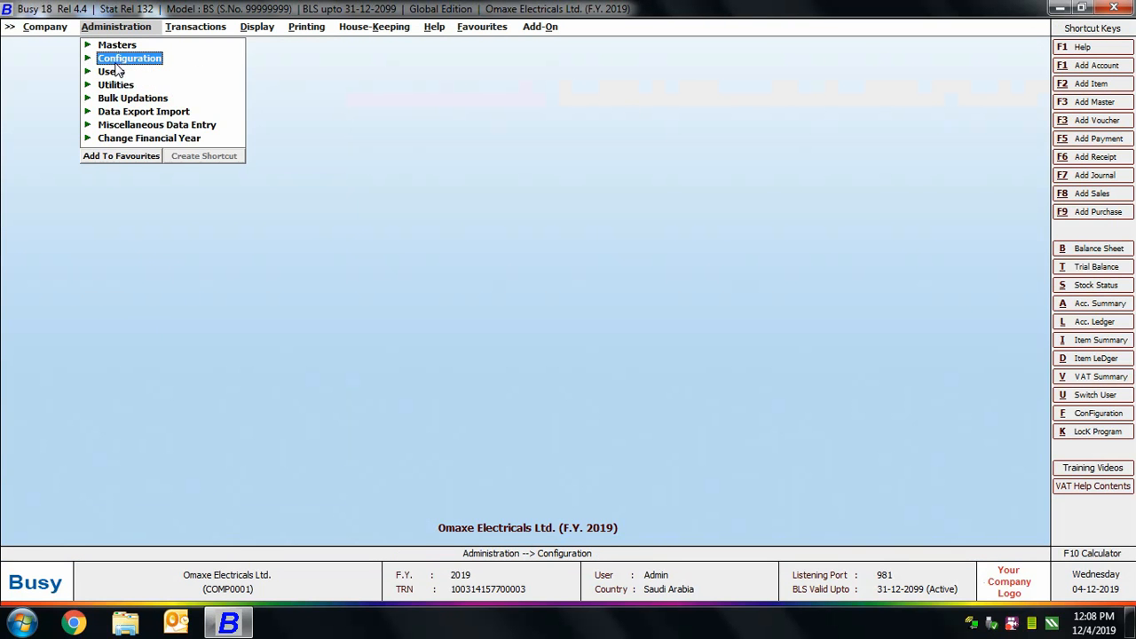
pyautogui.click(194, 26)
pyautogui.doubleClick(197, 46)
pyautogui.doubleClick(222, 59)
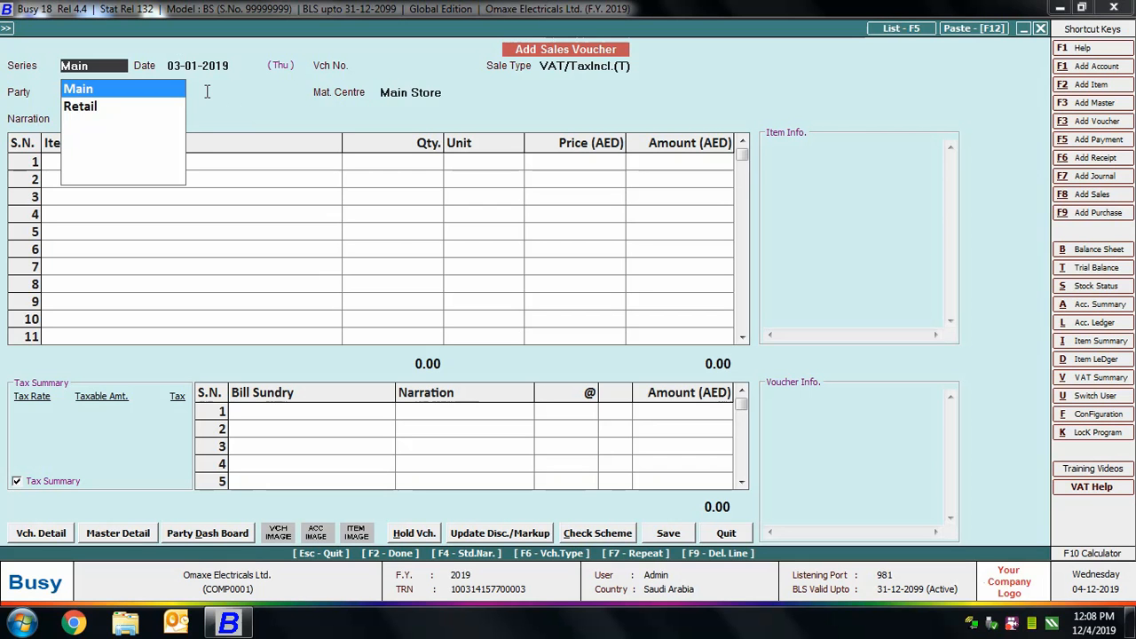
# Use the Main series dated 03-01-2019 with the same stock updation date, sale type VAT/5% (T), and Arshia Enterprises as party.
pyautogui.press('Return')
pyautogui.press('Return')
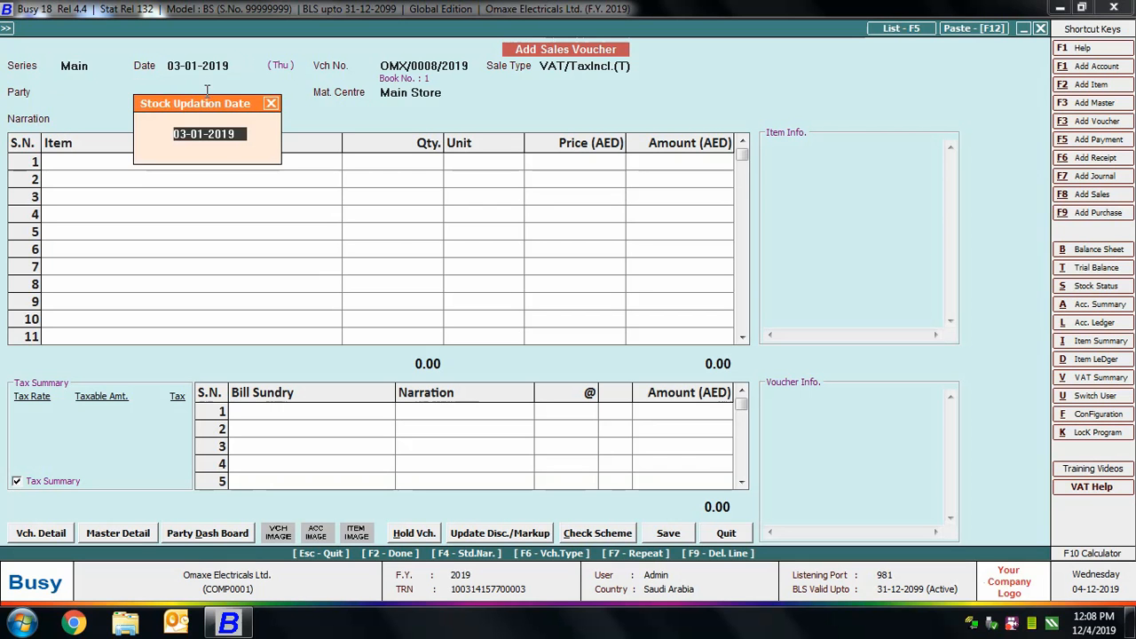
pyautogui.press('Return')
pyautogui.write('vat')
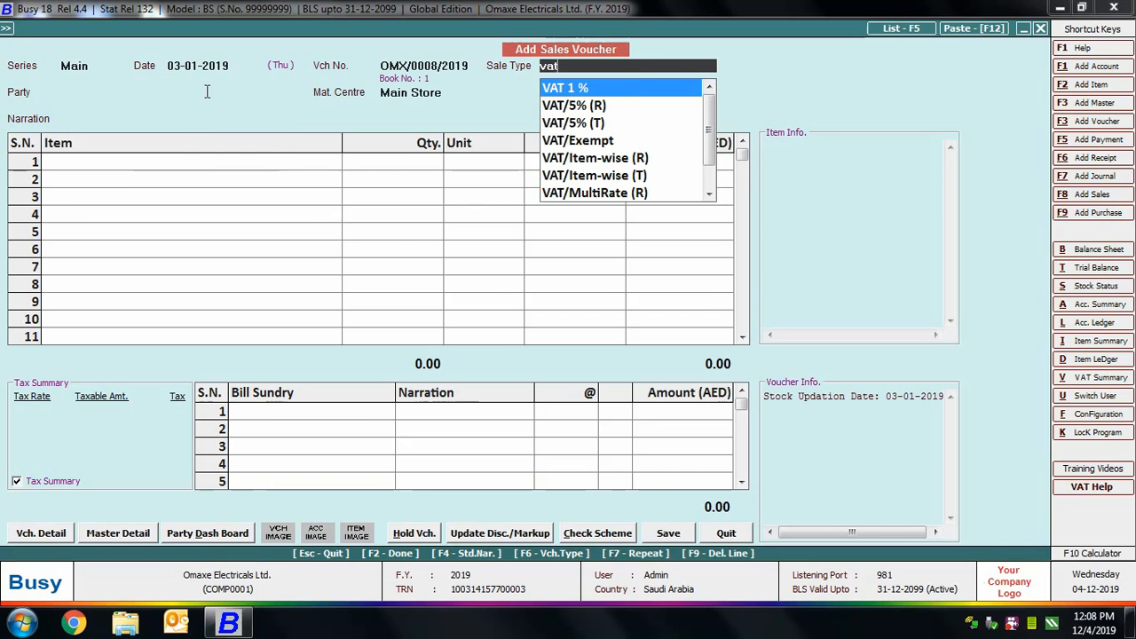
pyautogui.press('Down')
pyautogui.press('Down')
pyautogui.press('Return')
pyautogui.press('Down')
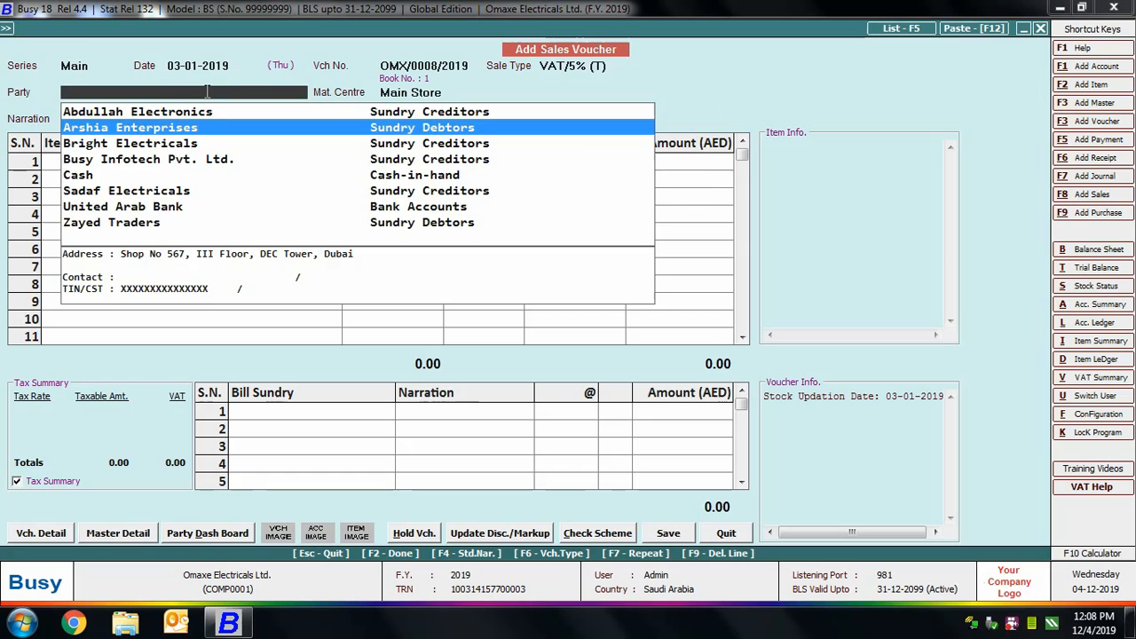
pyautogui.press('Return')
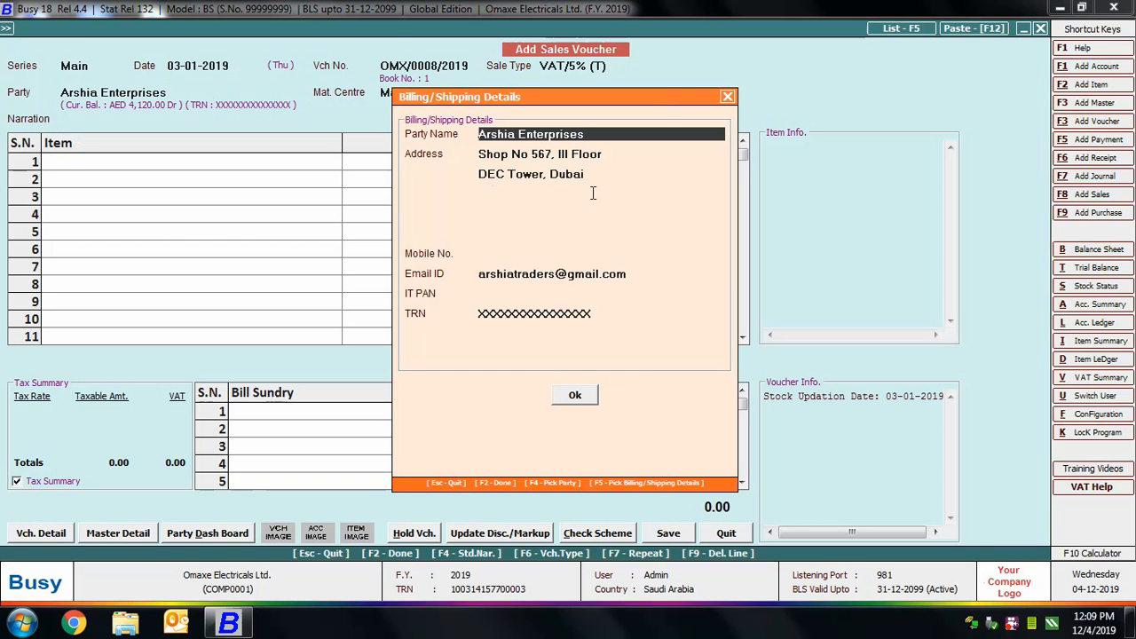
# Review and accept the party's billing and shipping details, keep Main Store as material centre, and leave the narration blank.
pyautogui.click(539, 155)
pyautogui.click(542, 175)
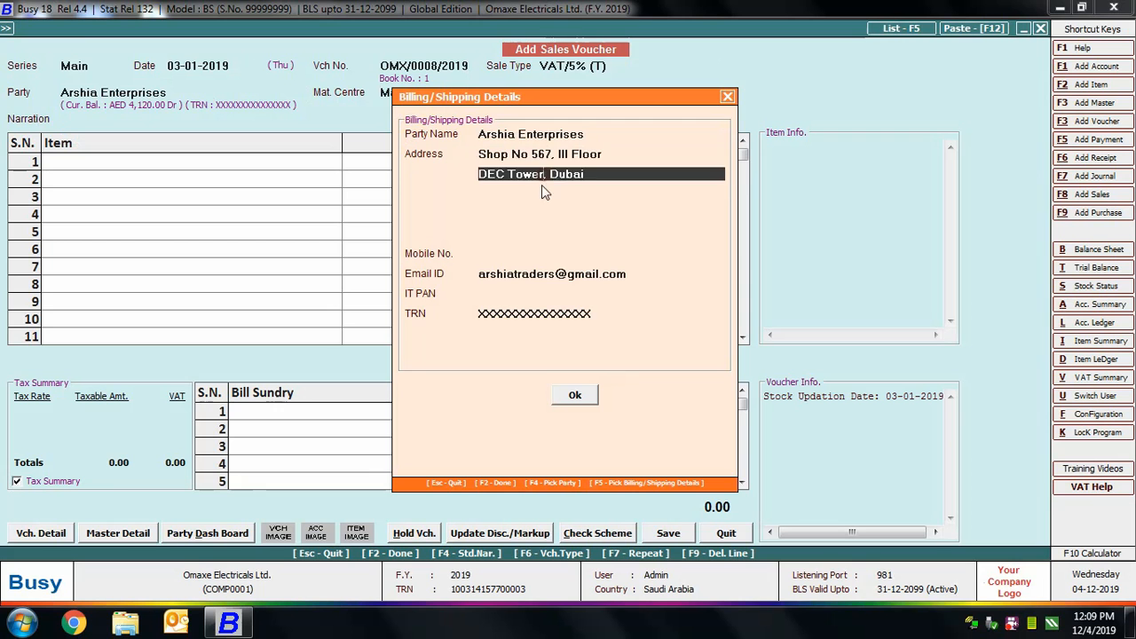
pyautogui.click(533, 195)
pyautogui.click(538, 216)
pyautogui.click(544, 249)
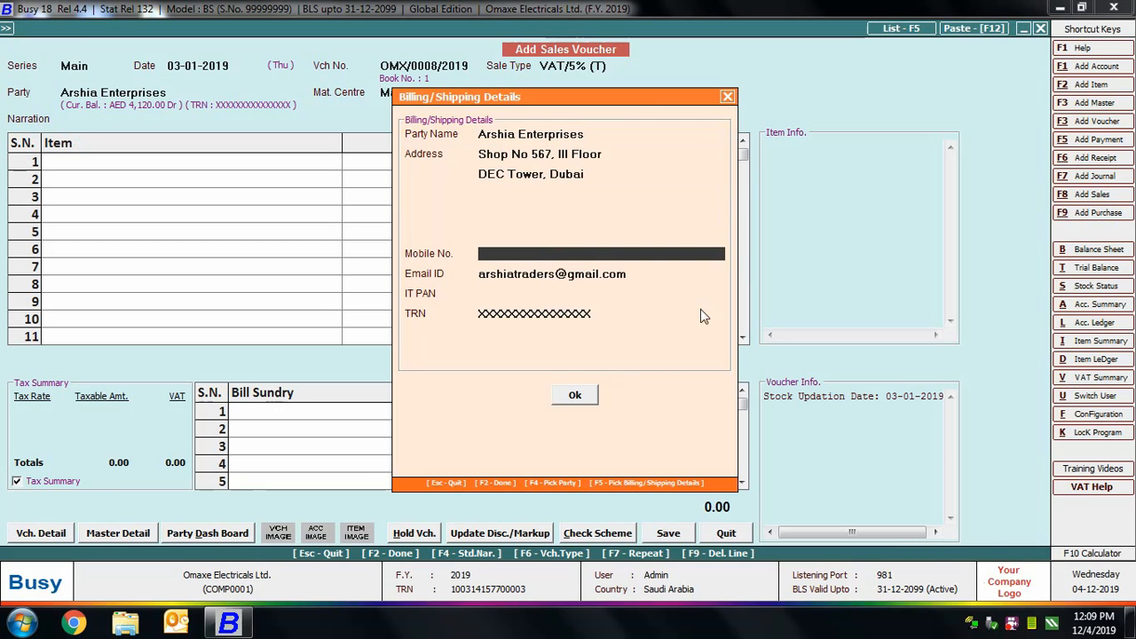
pyautogui.click(583, 401)
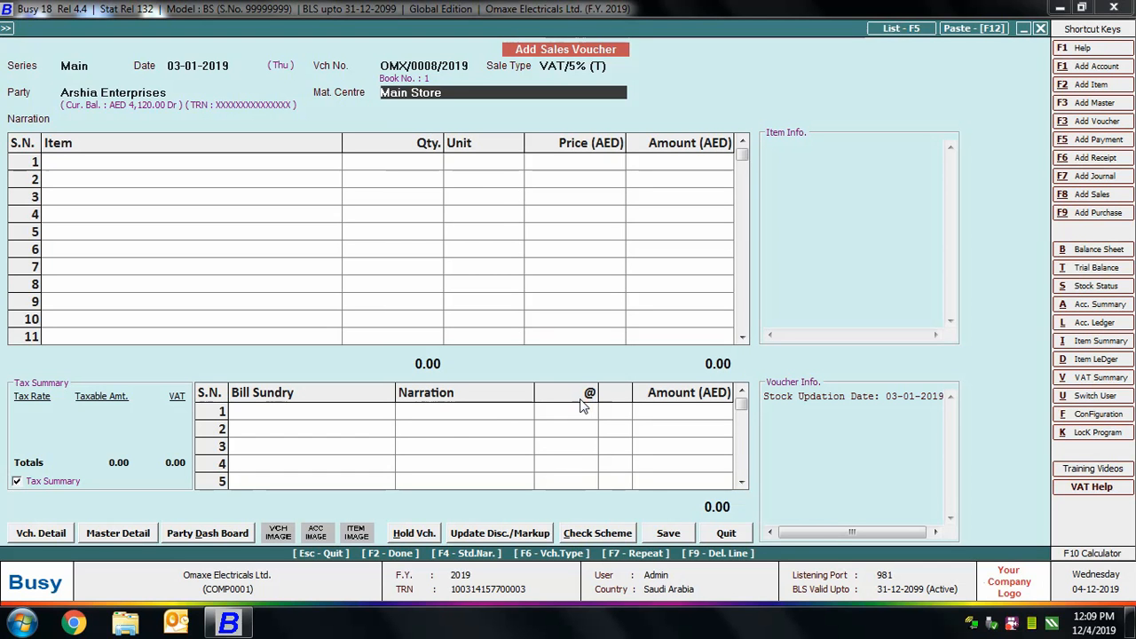
pyautogui.press('Return')
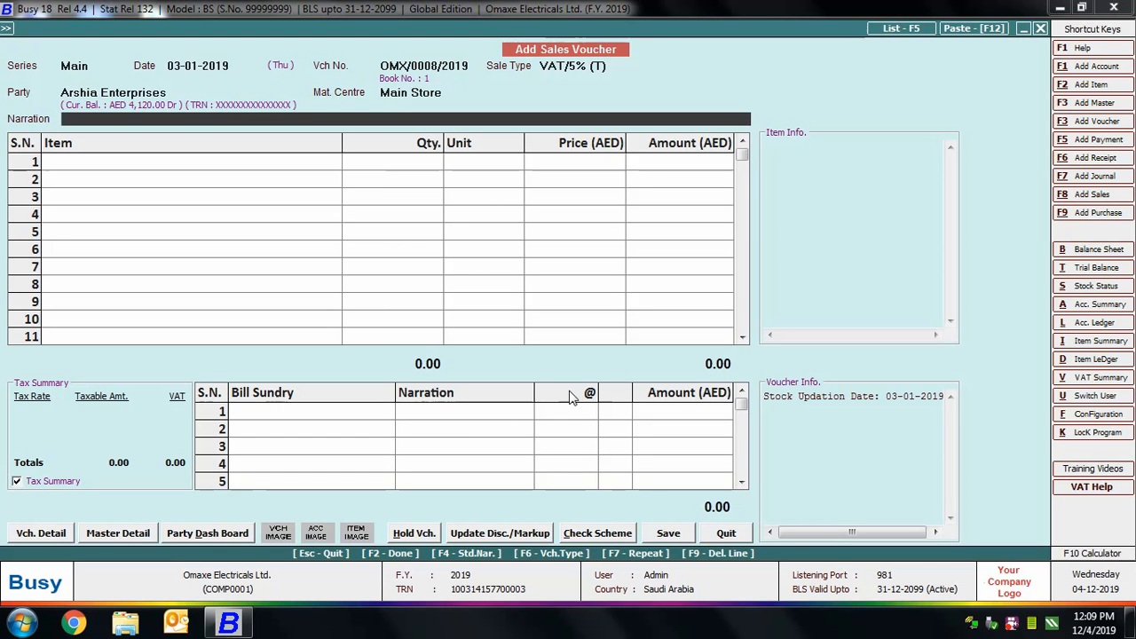
pyautogui.press('Return')
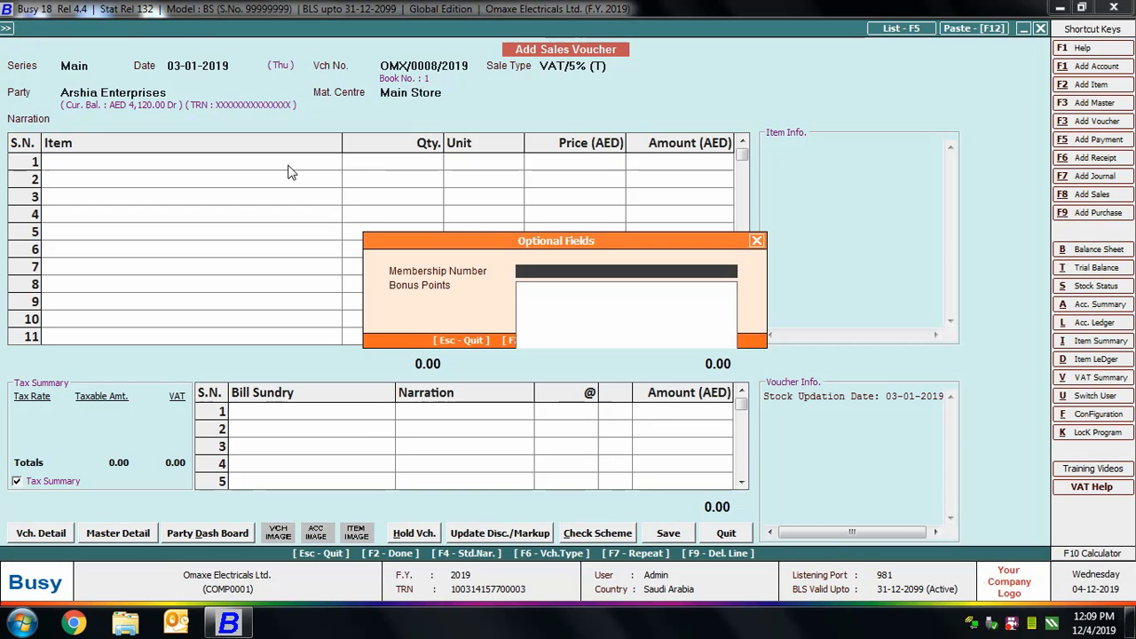
# Create a new membership number entry for the voucher's optional field and set the bonus points to 200.
pyautogui.press('F3')
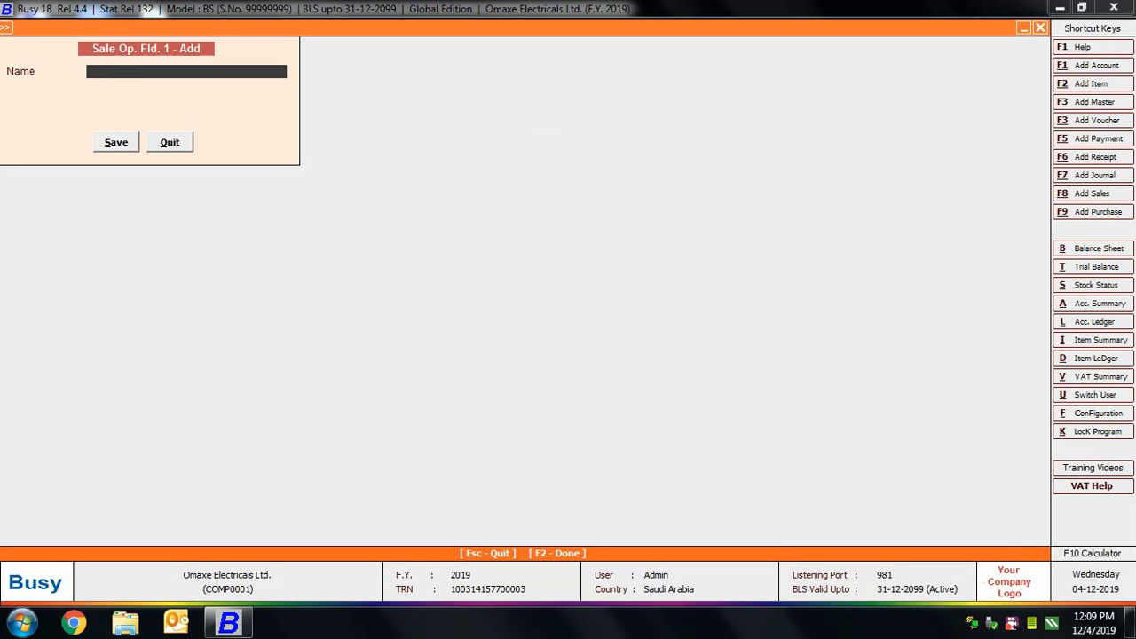
pyautogui.write('OMX-19-0010')
pyautogui.click(115, 143)
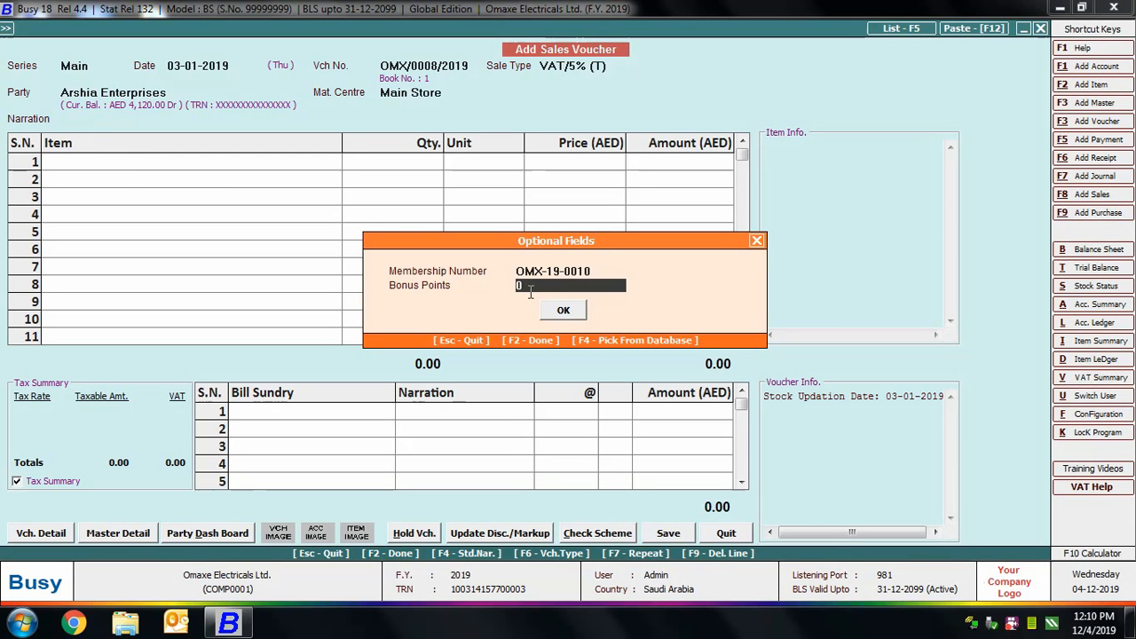
pyautogui.write('200')
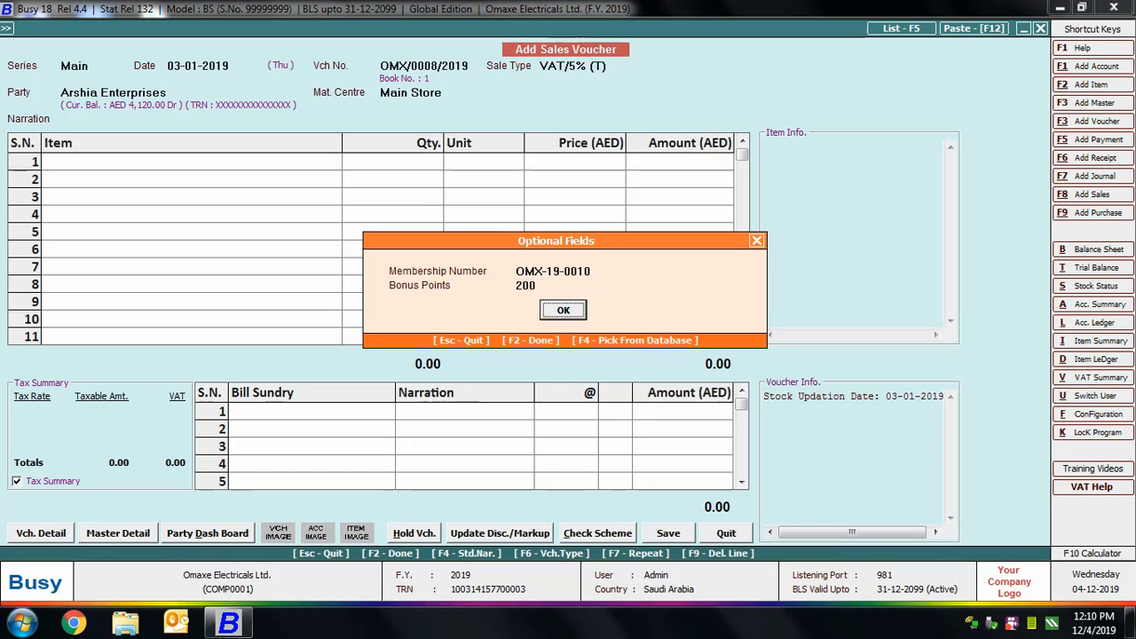
pyautogui.press('Return')
# Add the Samsung 265 Litre Refrigerator as the first item, keep its M.R.P. of 1150.00, and enter an extended warranty of 2 Years.
pyautogui.write('re')
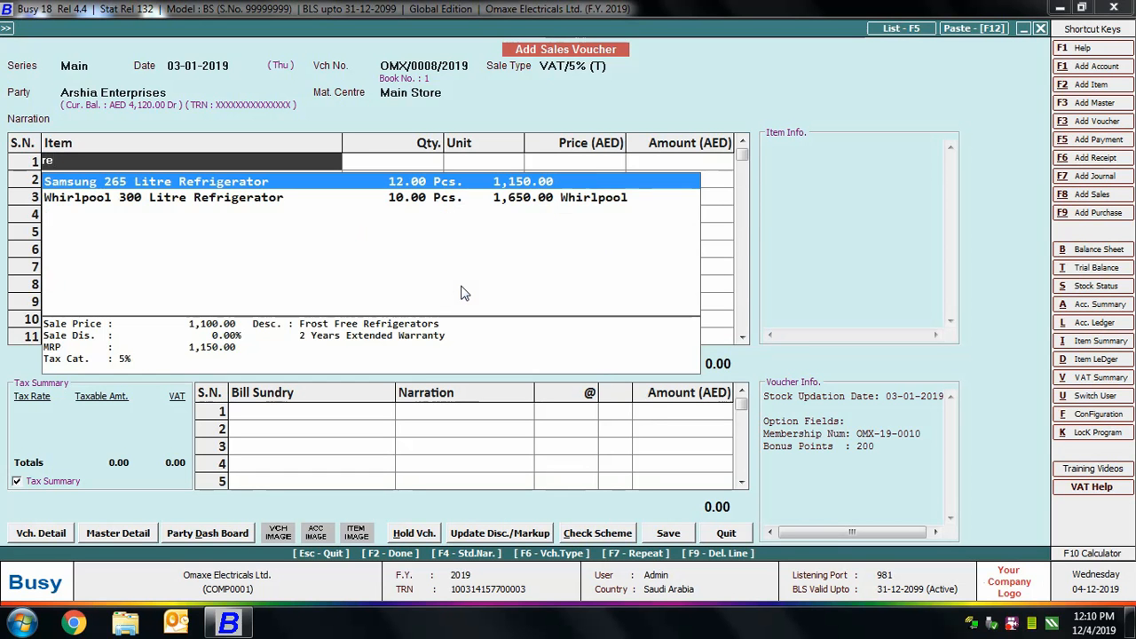
pyautogui.press('Return')
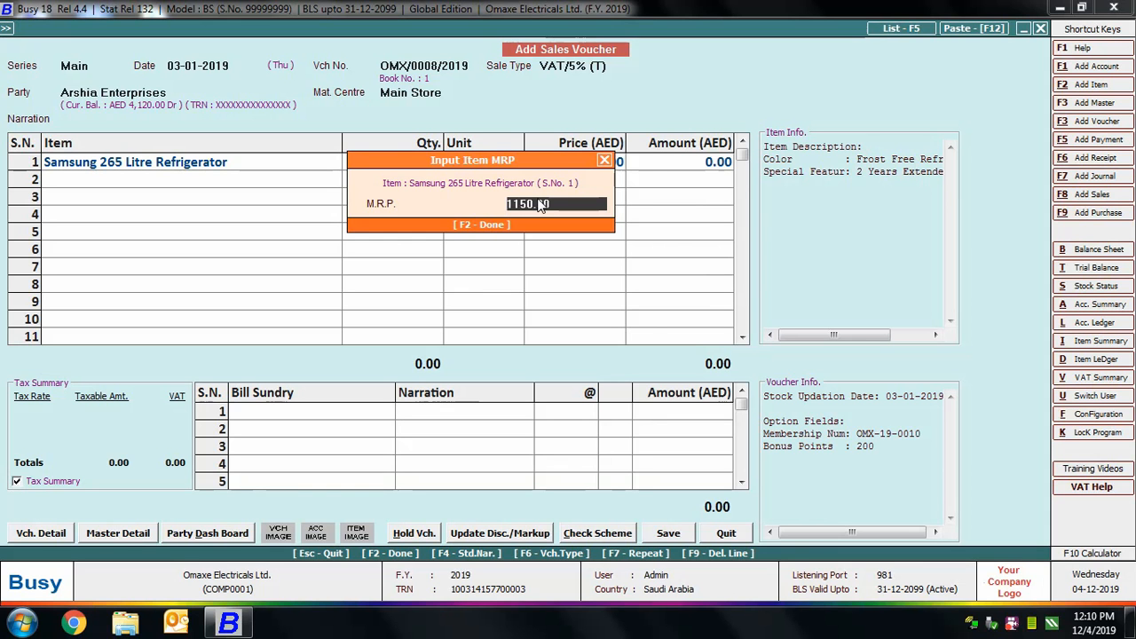
pyautogui.press('Return')
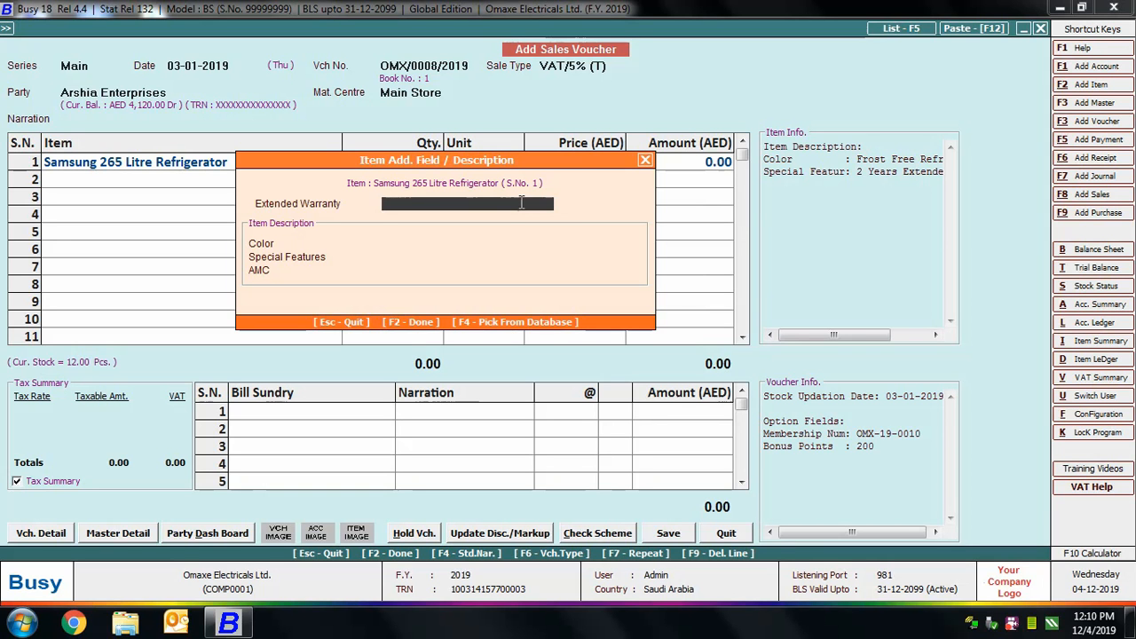
pyautogui.write('2 Years')
pyautogui.press('Return')
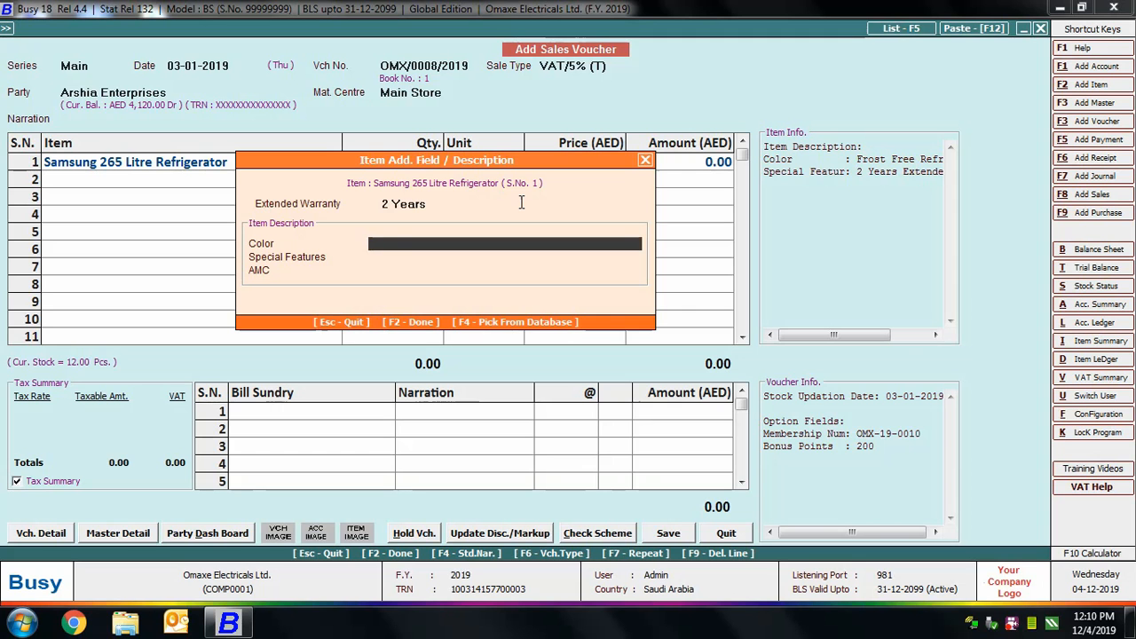
# Describe the refrigerator with color White, special features Frost Free Refrigerators, and AMC 1 Year.
pyautogui.write('White')
pyautogui.press('Return')
pyautogui.write('Frost')
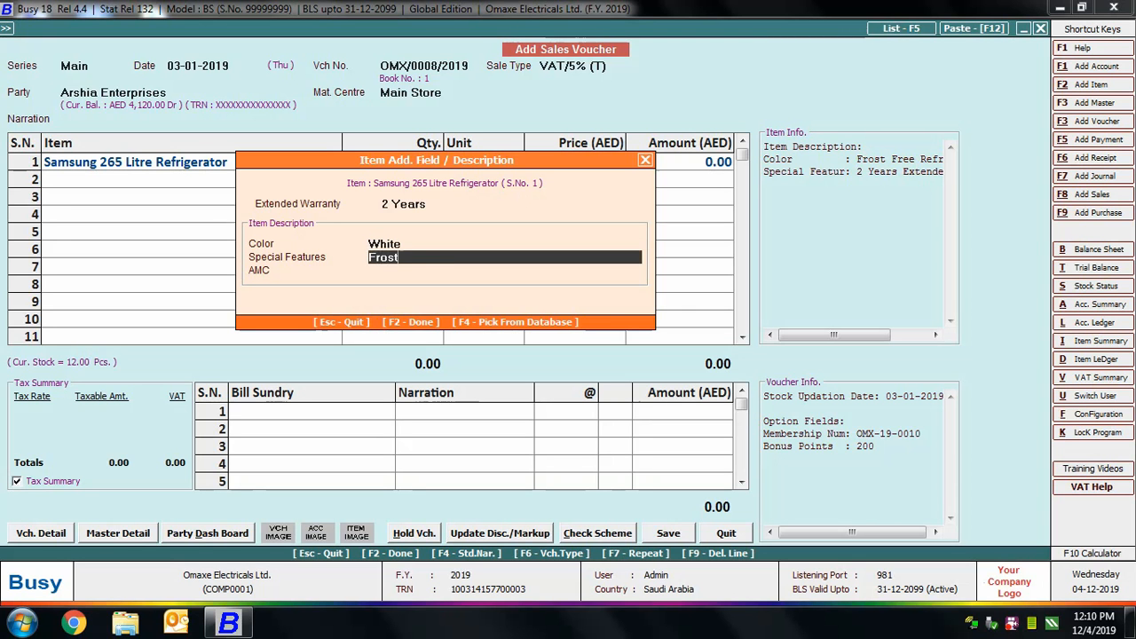
pyautogui.write(' Free Refrigerators')
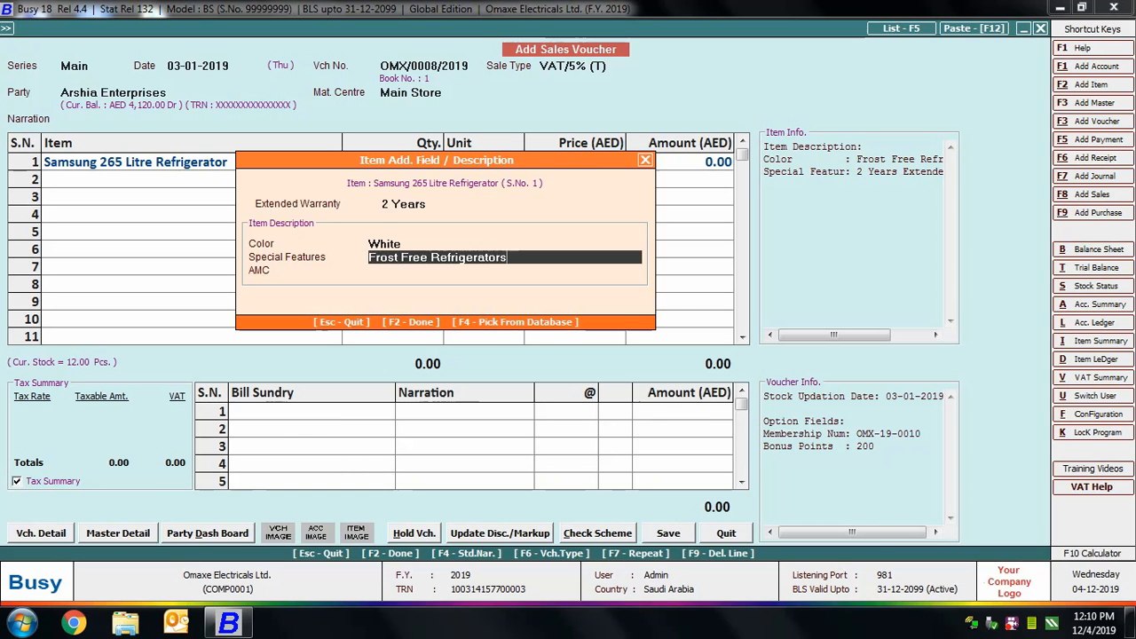
pyautogui.press('Return')
pyautogui.write('1')
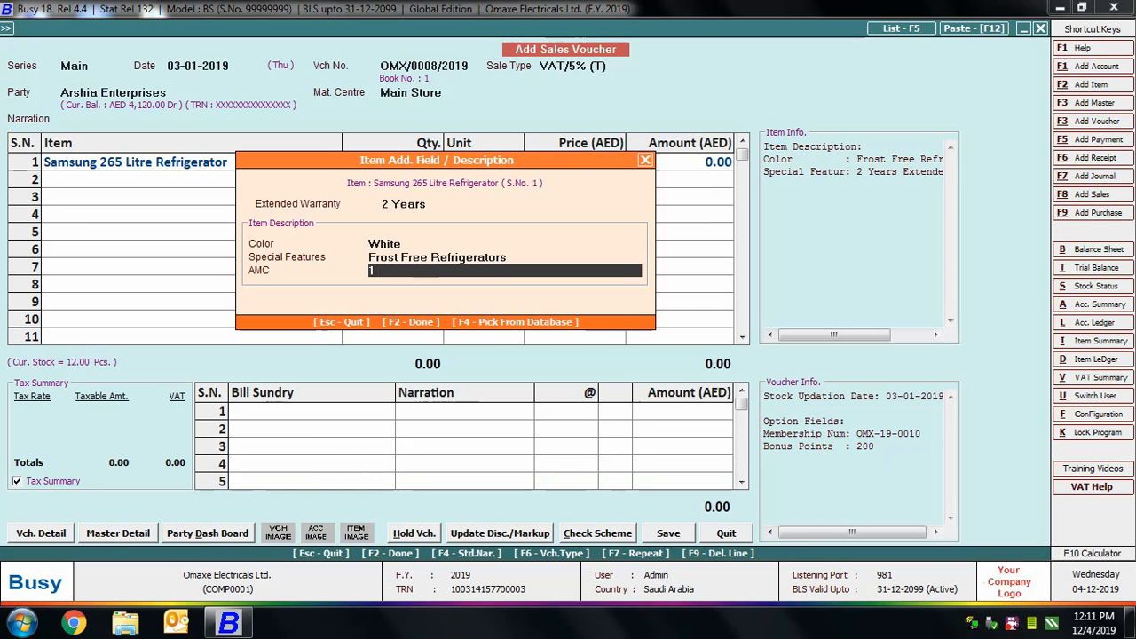
pyautogui.write(' Year')
pyautogui.press('Return')
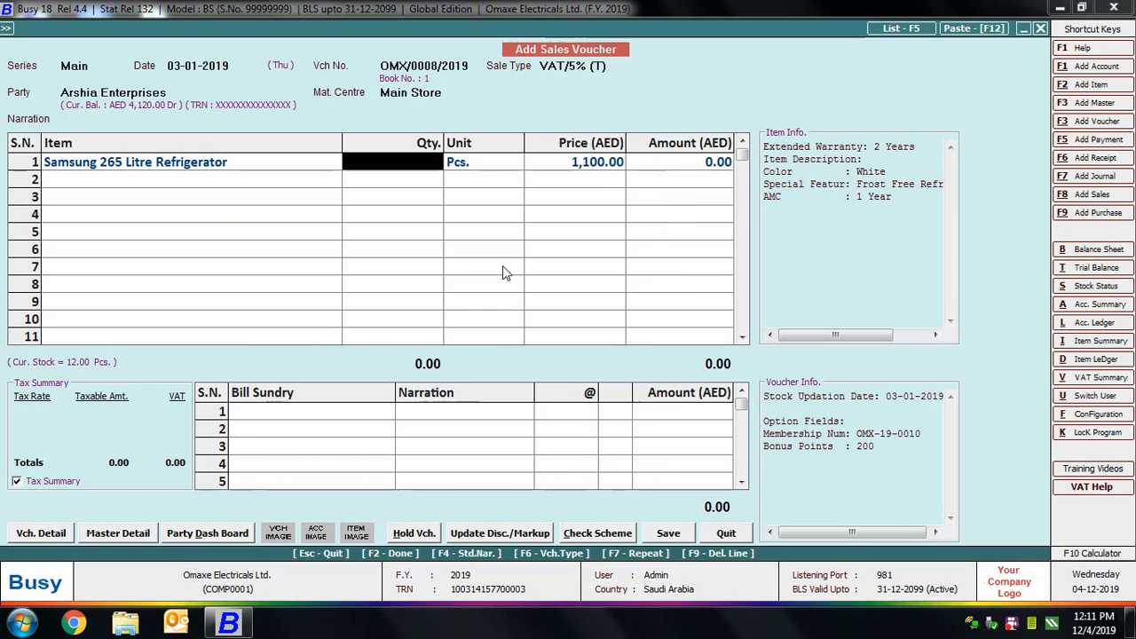
# Enter a quantity of 1 for the refrigerator, keep the price of 1,100.00, and apply a 1% discount.
pyautogui.write('1')
pyautogui.press('Return')
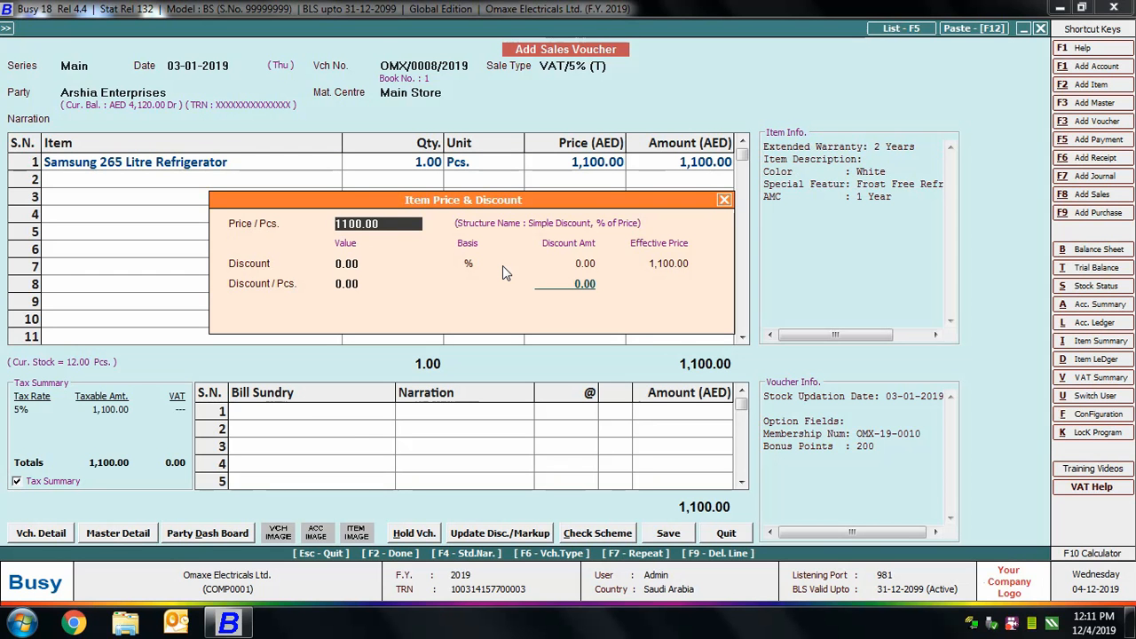
pyautogui.press('Return')
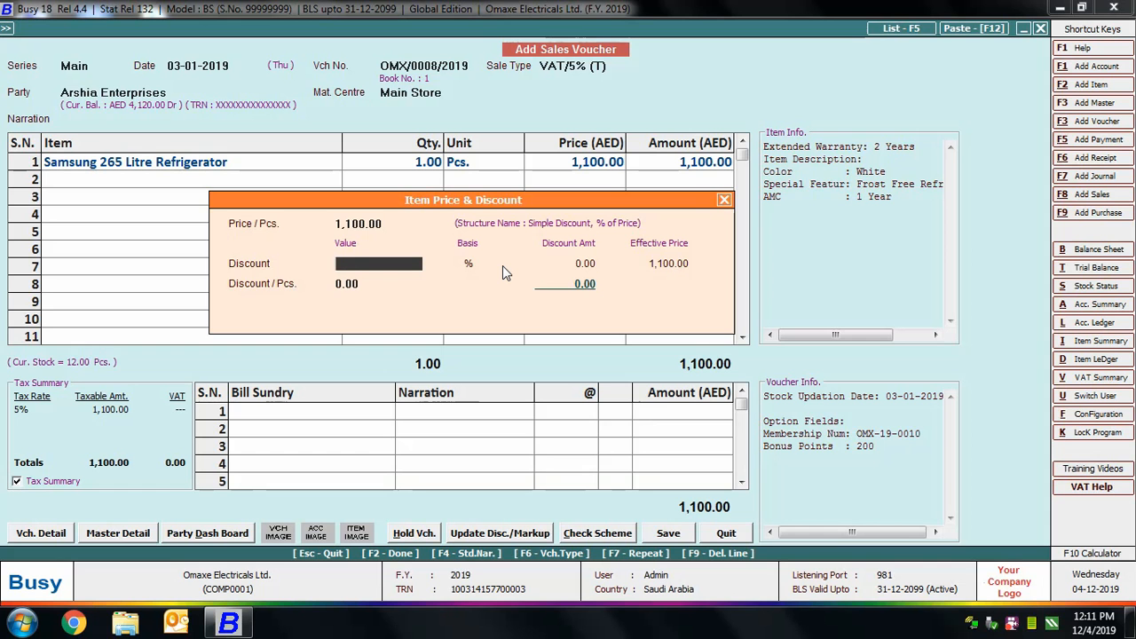
pyautogui.write('1')
pyautogui.press('Return')
pyautogui.press('Return')
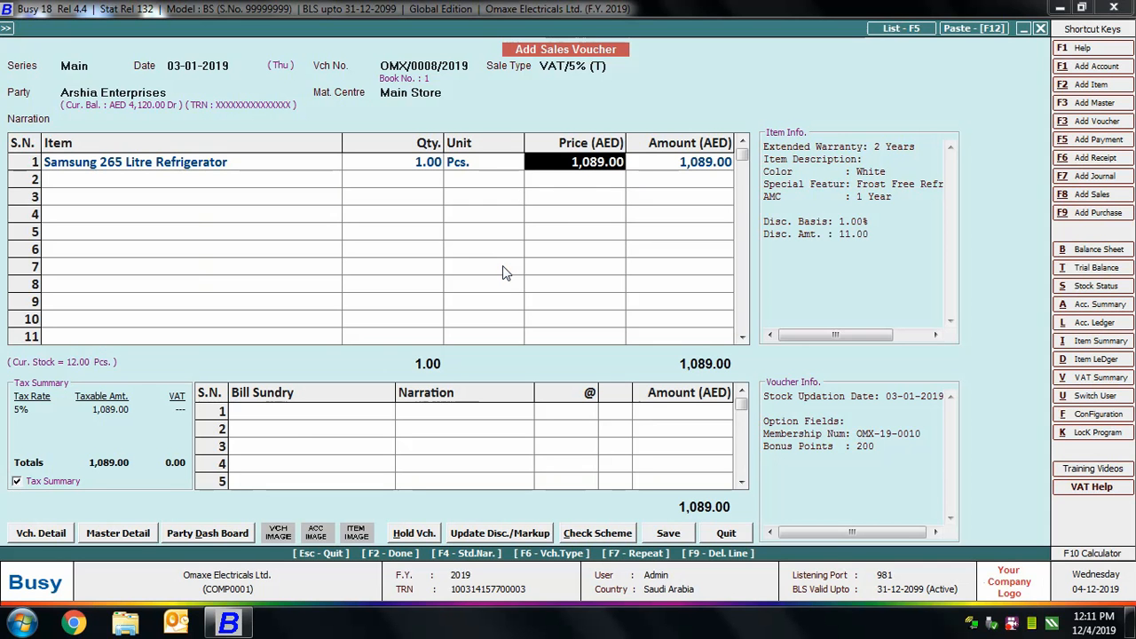
pyautogui.press('Return')
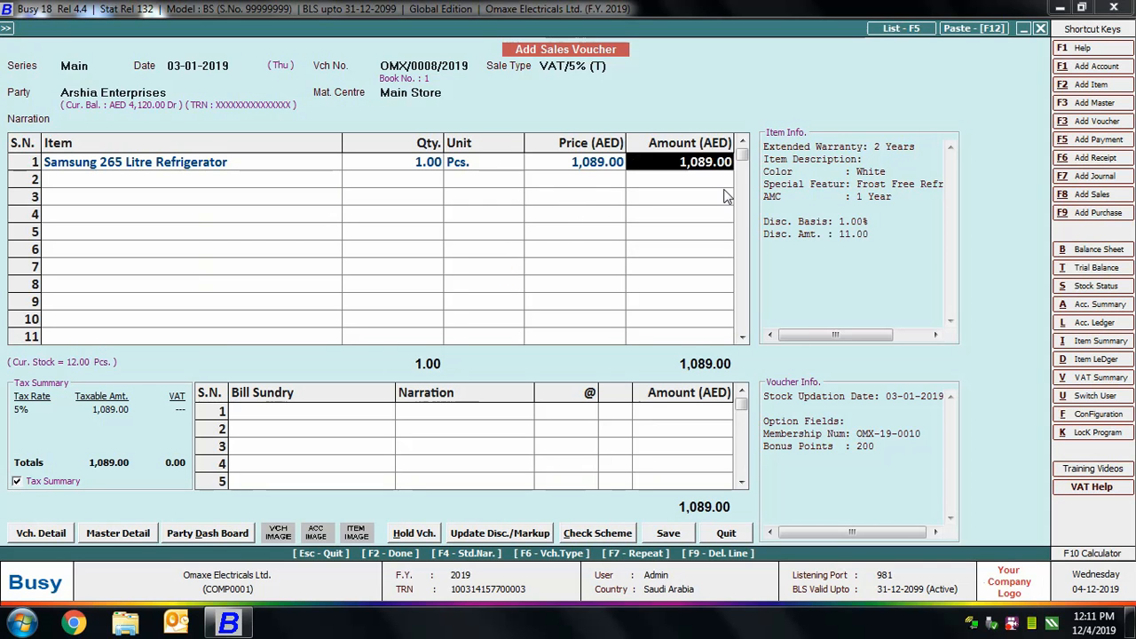
# Add the VAT bill sundry at 5% and accept adding the rounding-off bill sundry.
pyautogui.press('Return')
pyautogui.press('Return')
pyautogui.write('vat')
pyautogui.press('Return')
pyautogui.press('Return')
pyautogui.press('Return')
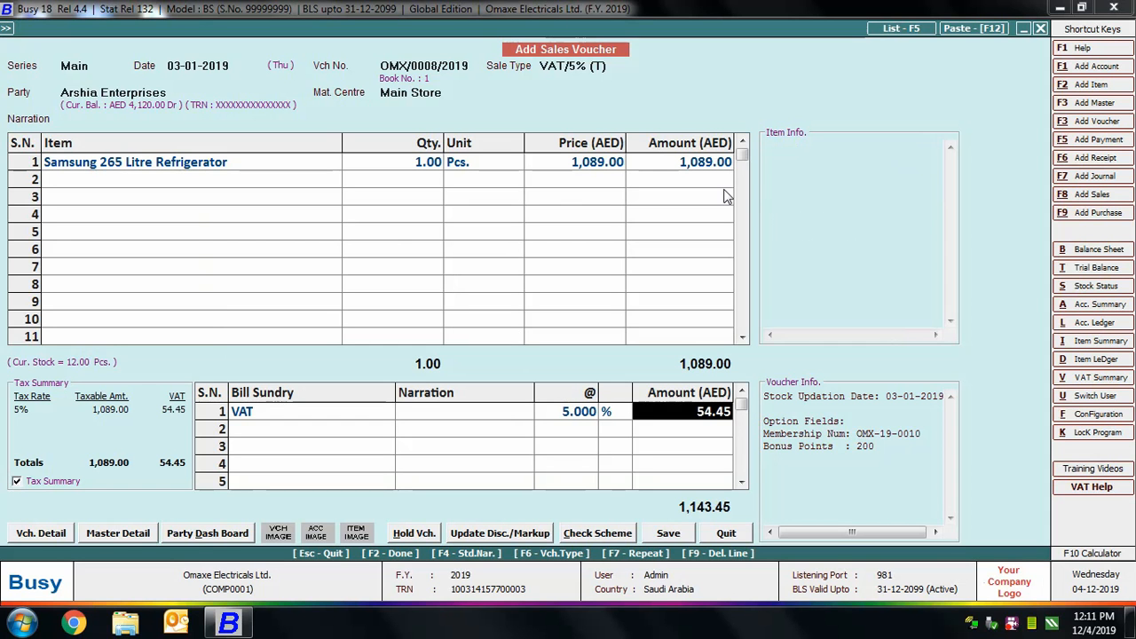
pyautogui.press('Return')
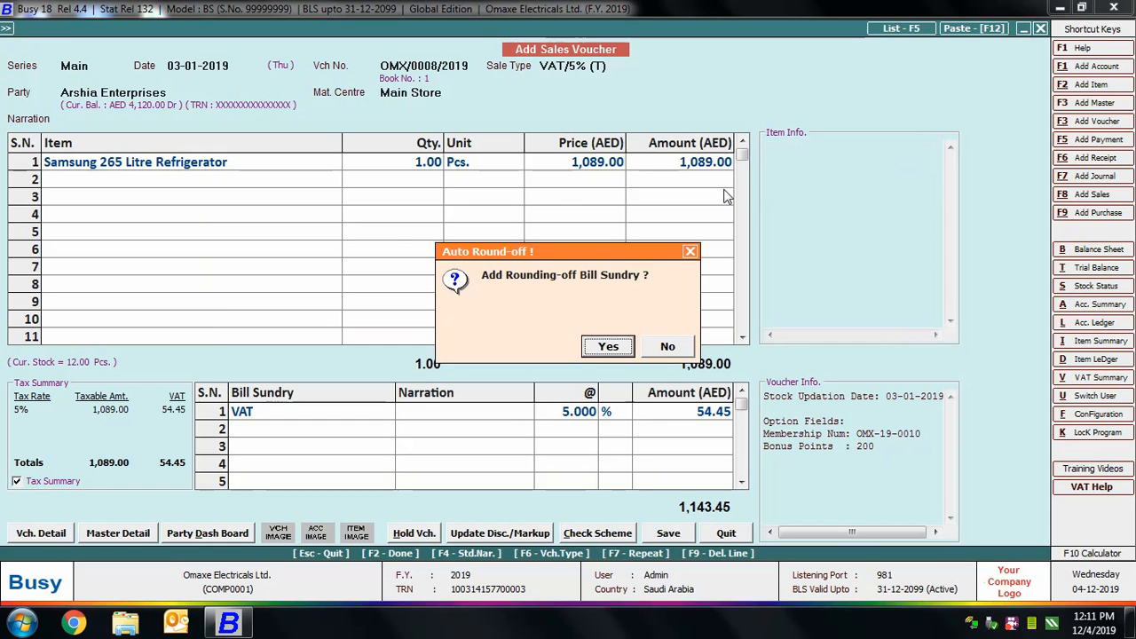
pyautogui.click(608, 346)
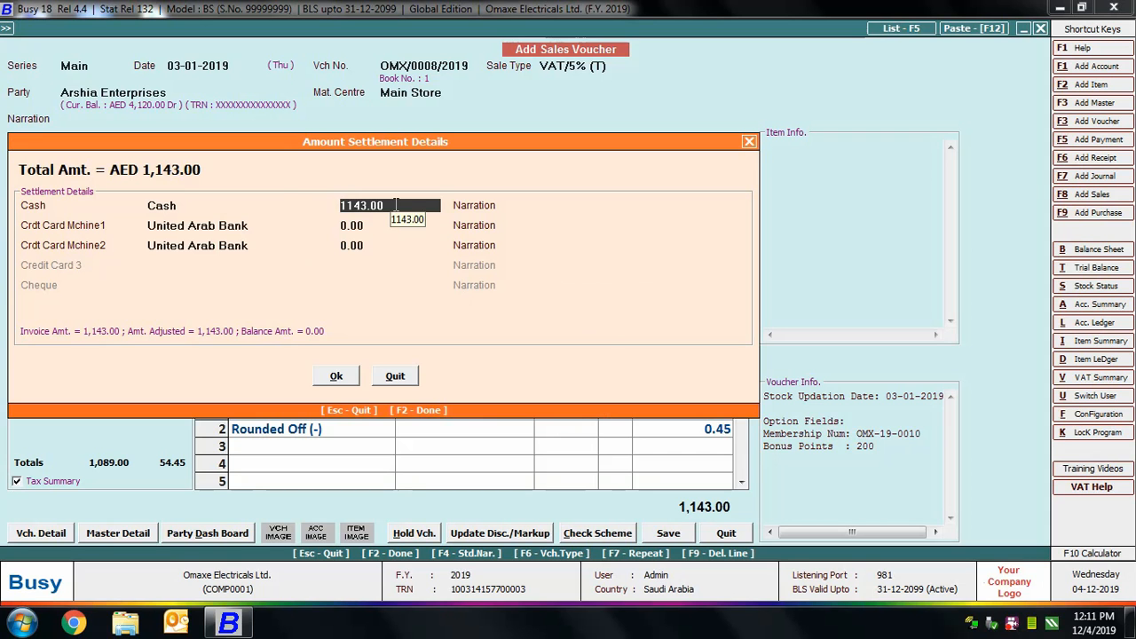
# Set the cash settlement to 0, settle the full 1,143.00 through Crdt Card Mchine1, and save the sales voucher.
pyautogui.moveTo(393, 204); pyautogui.dragTo(292, 198)
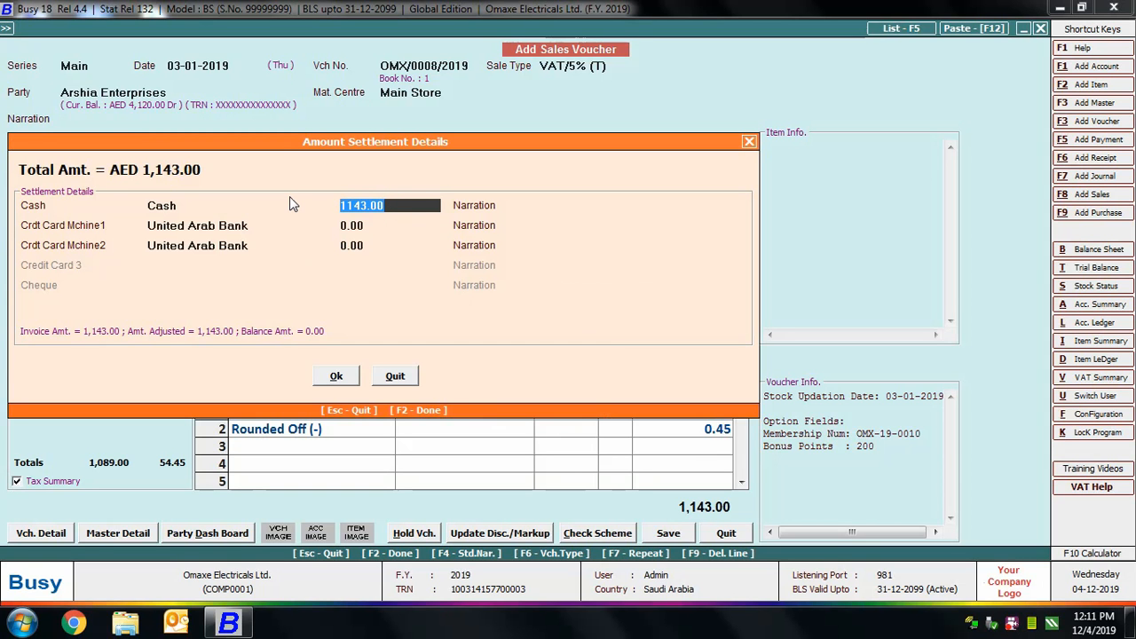
pyautogui.write('0')
pyautogui.press('Return')
pyautogui.press('Return')
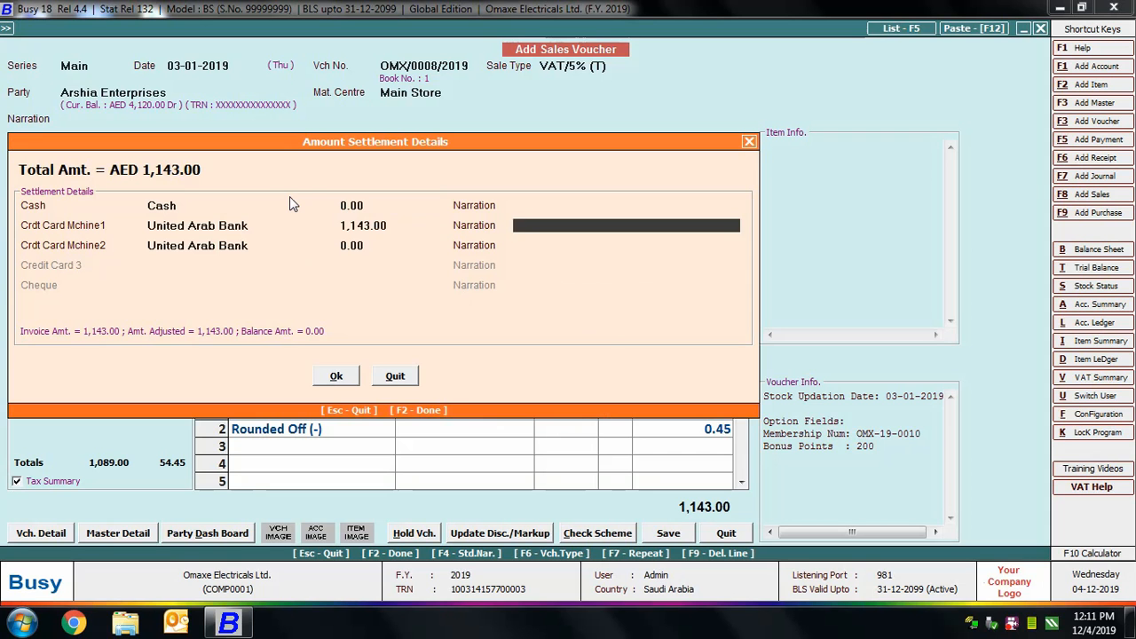
pyautogui.press('Return')
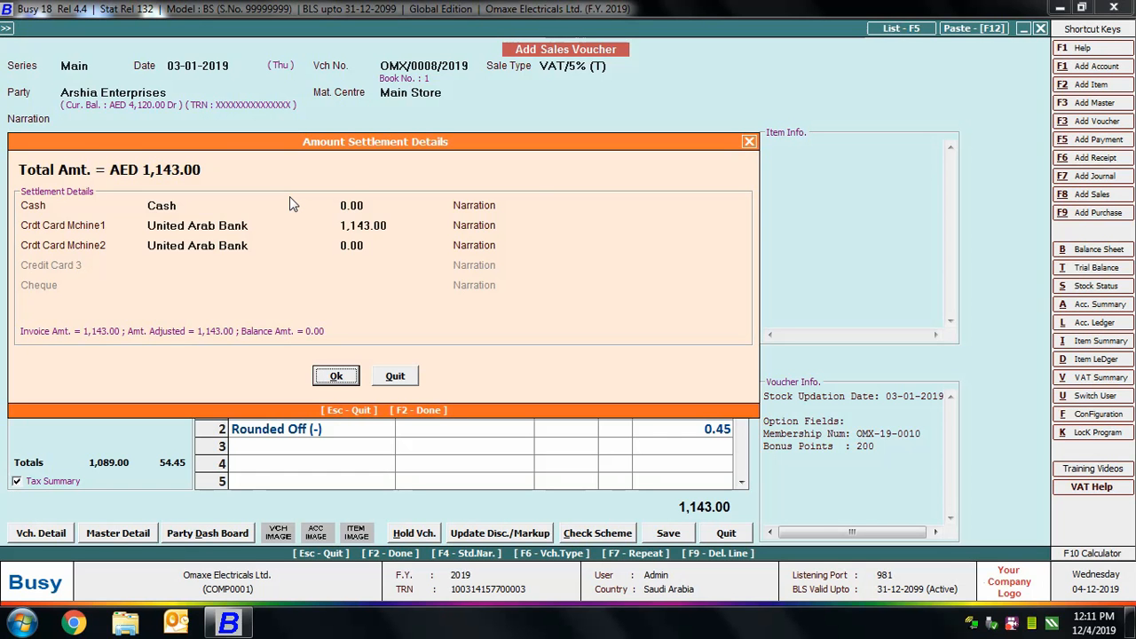
pyautogui.press('Return')
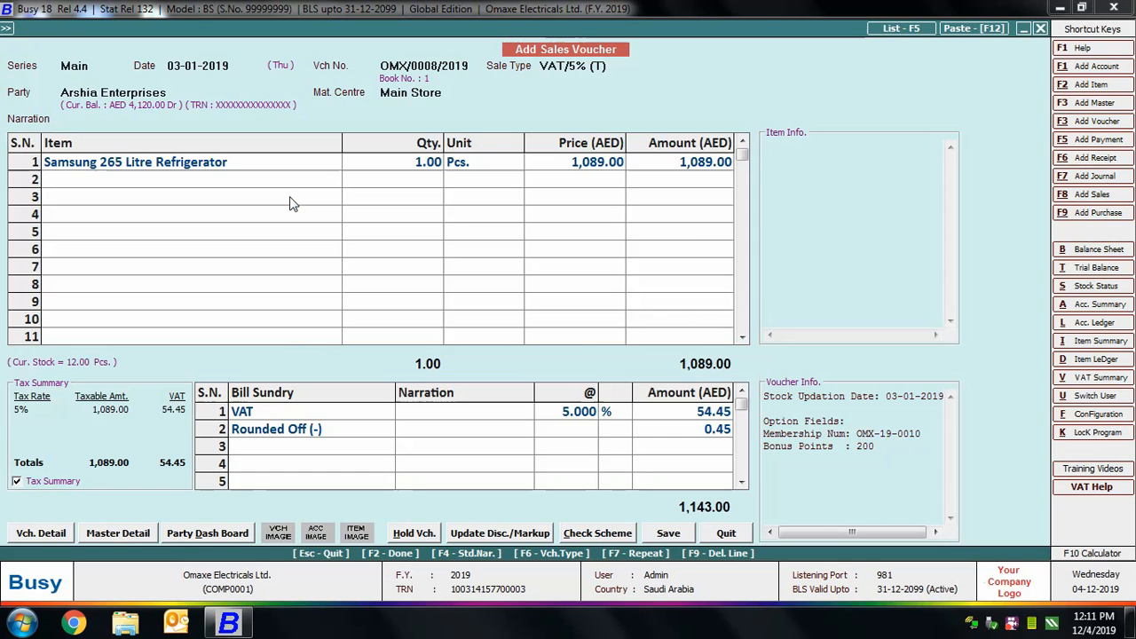
pyautogui.press('Return')
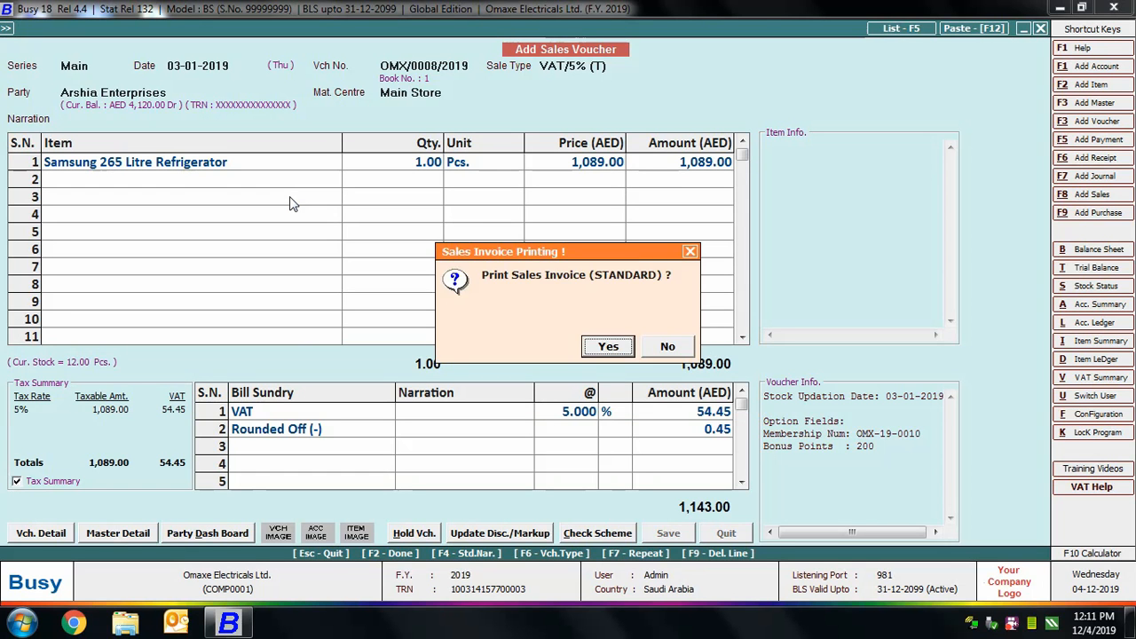
# Preview one copy of the sales invoice in STANDARD format and check it down to the totals and terms.
pyautogui.click(608, 346)
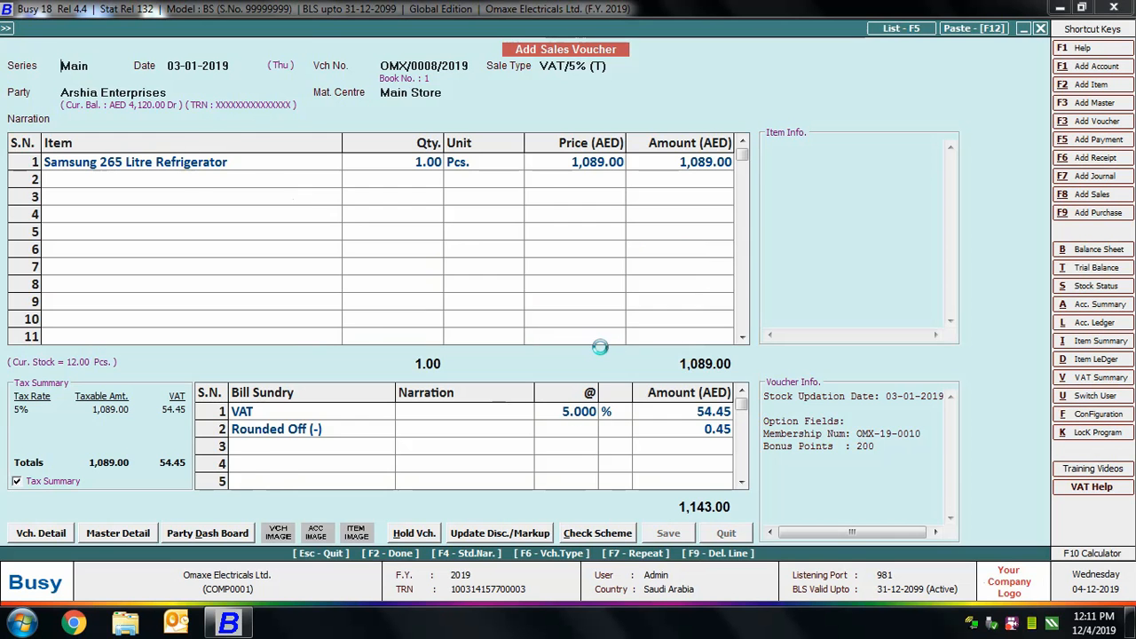
pyautogui.press('Return')
pyautogui.press('Return')
pyautogui.press('Return')
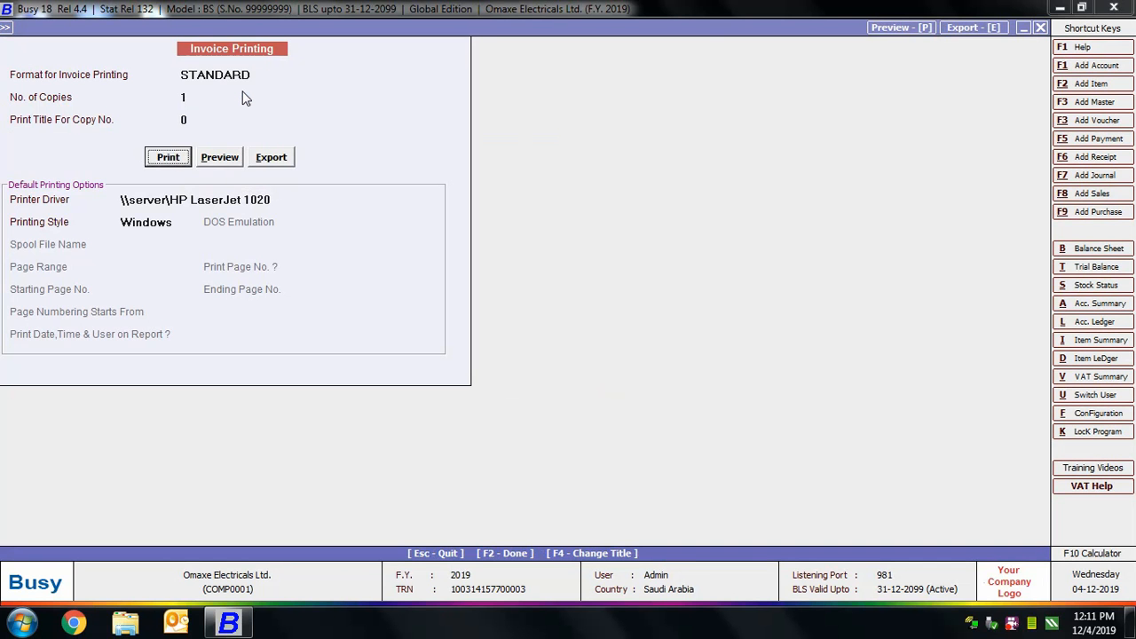
pyautogui.press('Right')
pyautogui.press('Return')
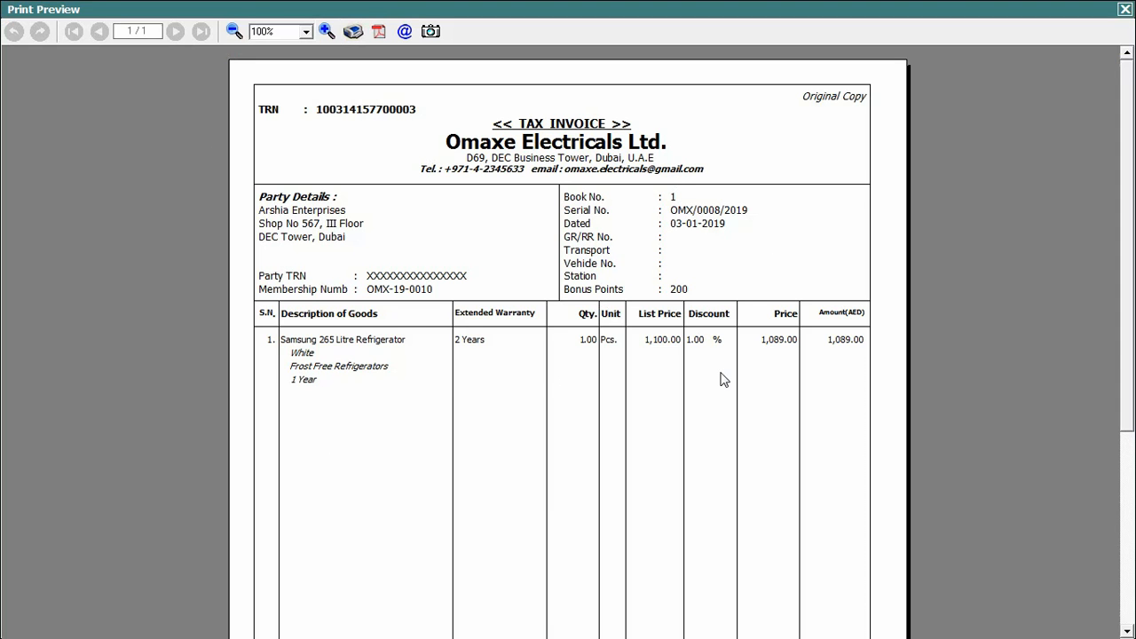
pyautogui.click(1126, 345)
pyautogui.moveTo(1126, 345); pyautogui.dragTo(1126, 561)
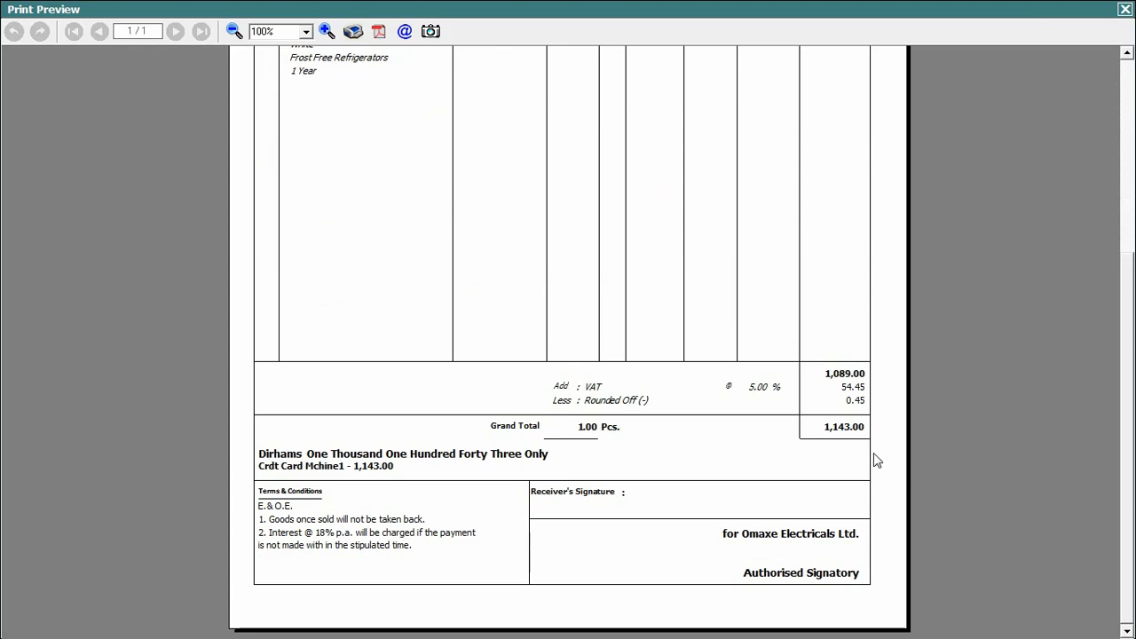
pyautogui.click(1124, 9)
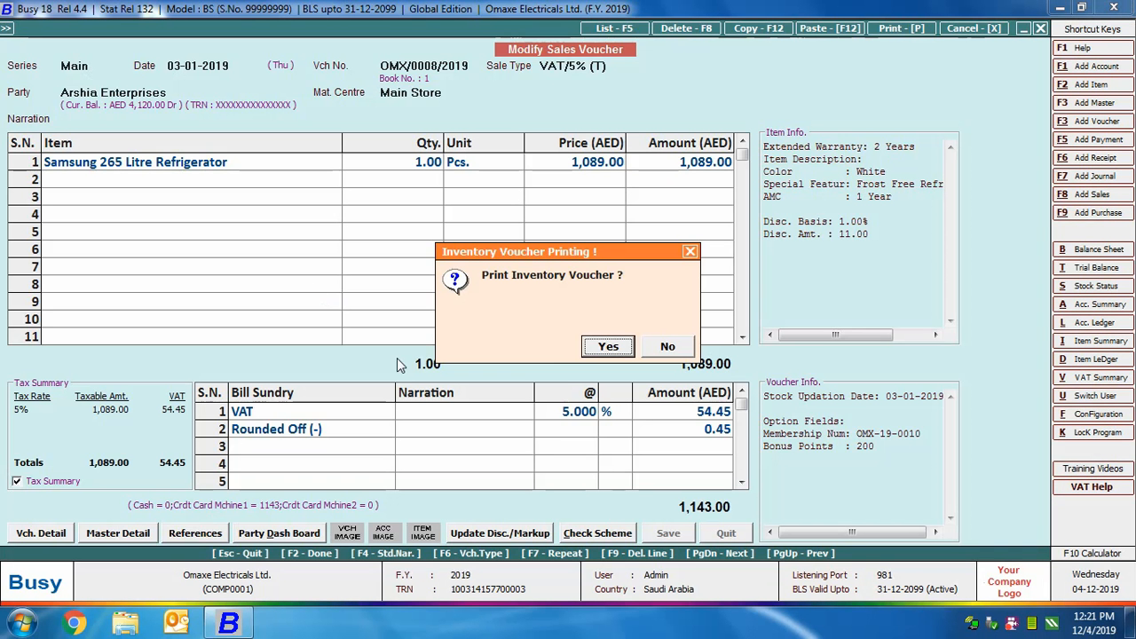
# Preview the inventory voucher for the saved sale and close the preview.
pyautogui.click(607, 346)
pyautogui.click(219, 112)
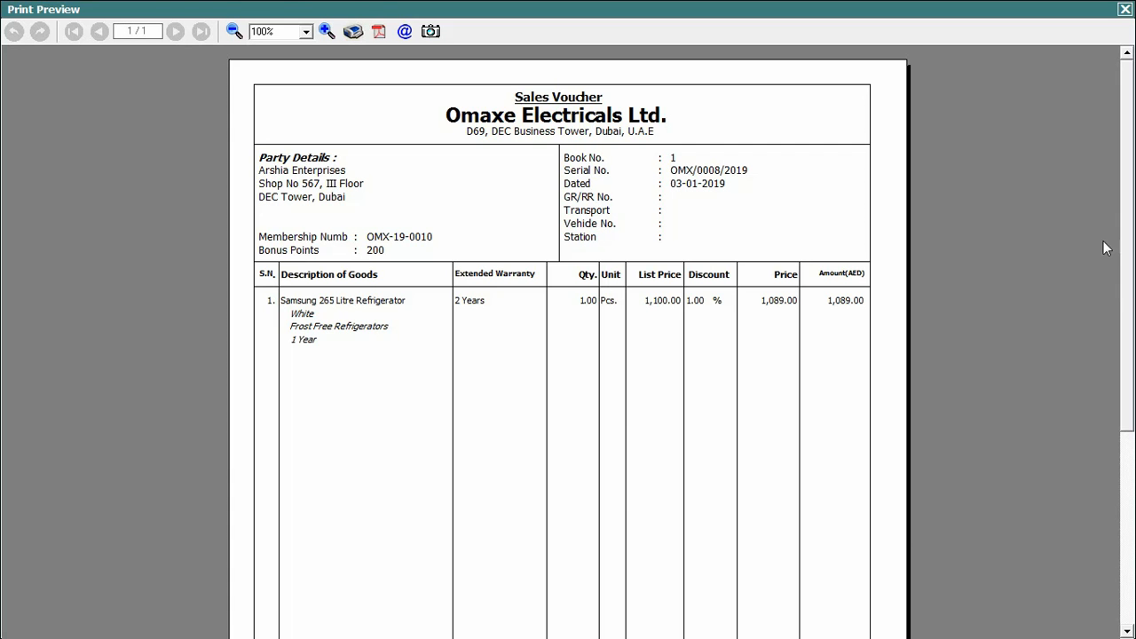
pyautogui.moveTo(1122, 280)
pyautogui.mouseDown()
pyautogui.moveTo(1131, 472)
pyautogui.moveTo(1130, 88)
pyautogui.mouseUp()
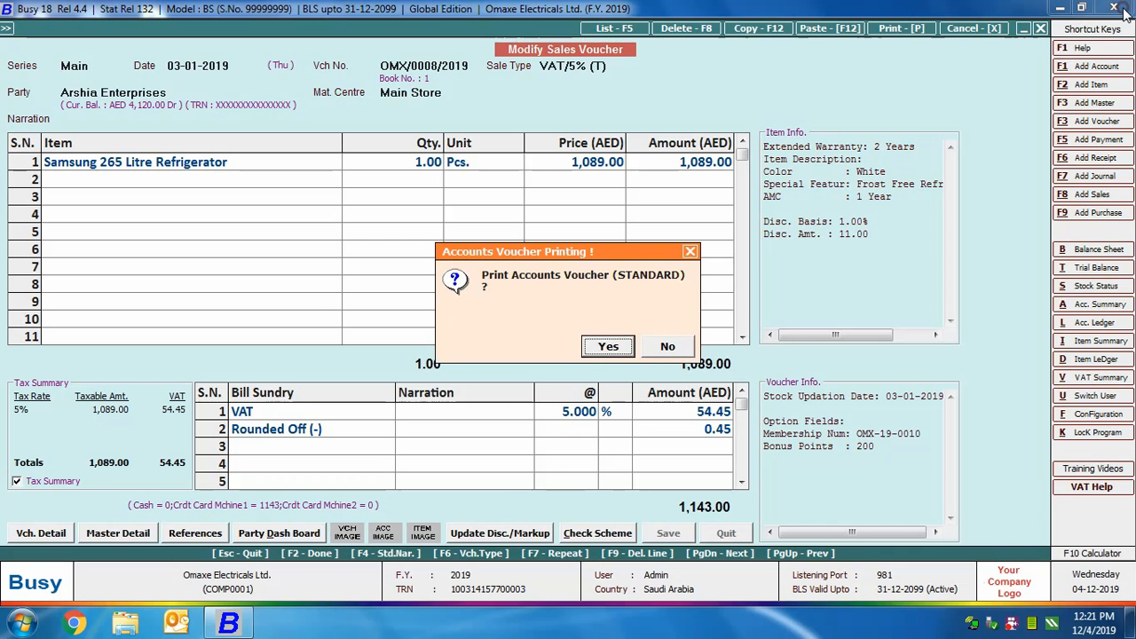
pyautogui.click(1125, 9)
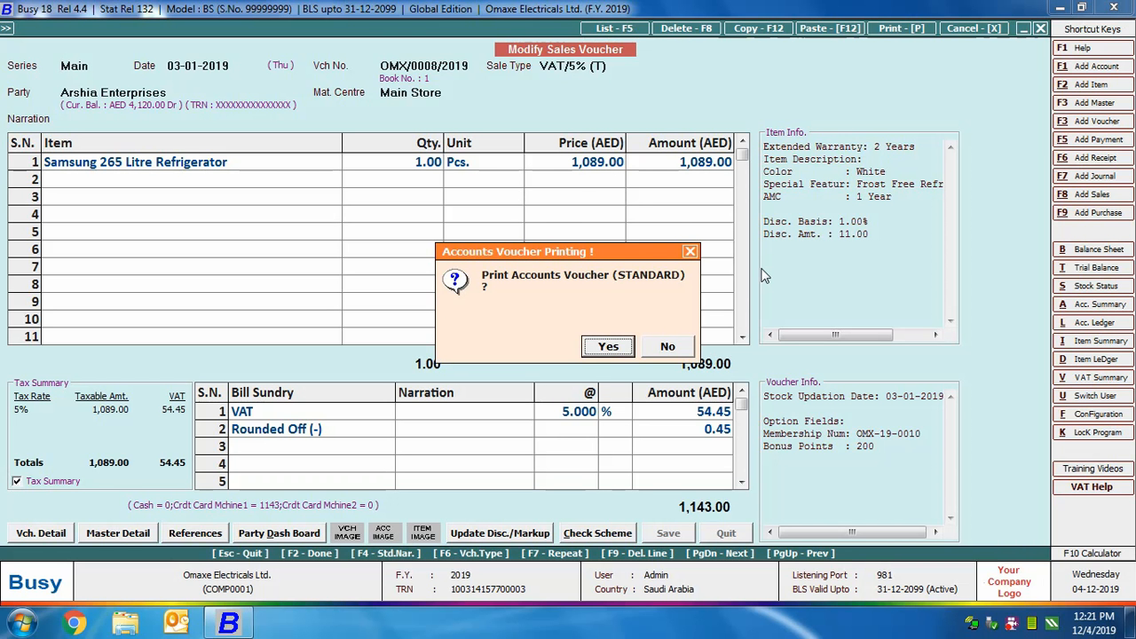
# Save the default standard format configuration for the sales voucher, and preview the accounts voucher in STANDARD format.
pyautogui.click(607, 346)
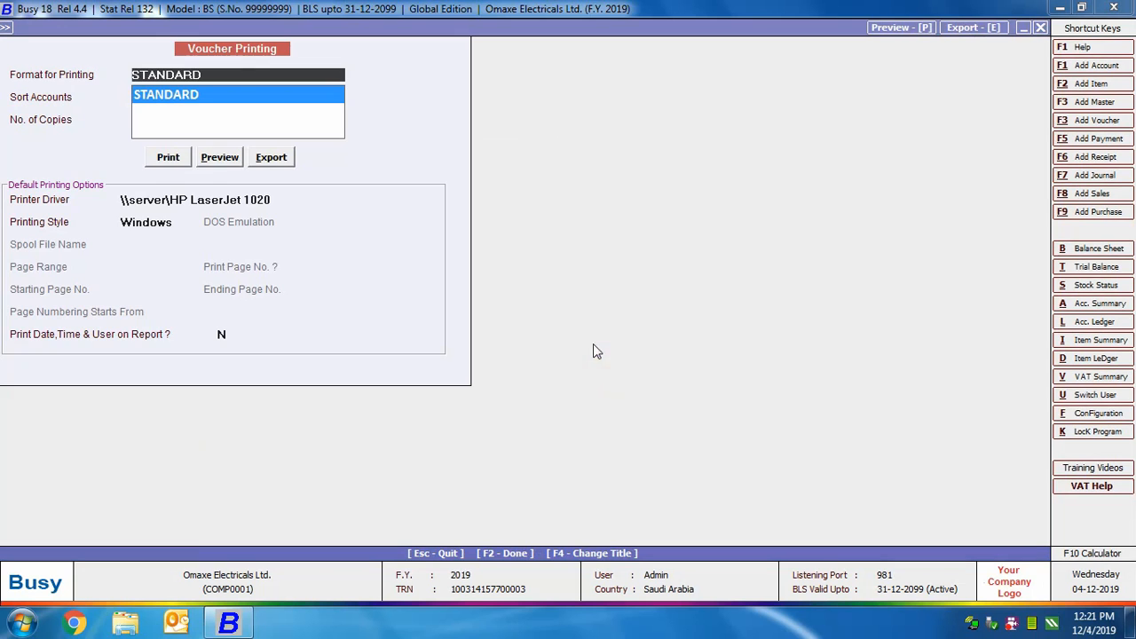
pyautogui.click(207, 157)
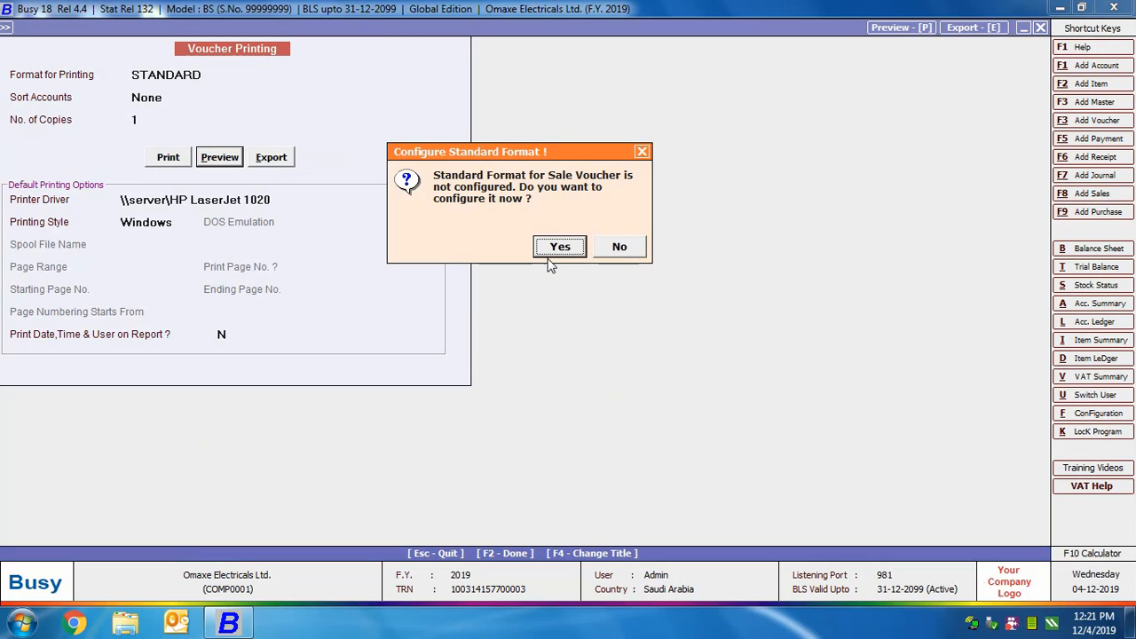
pyautogui.click(557, 248)
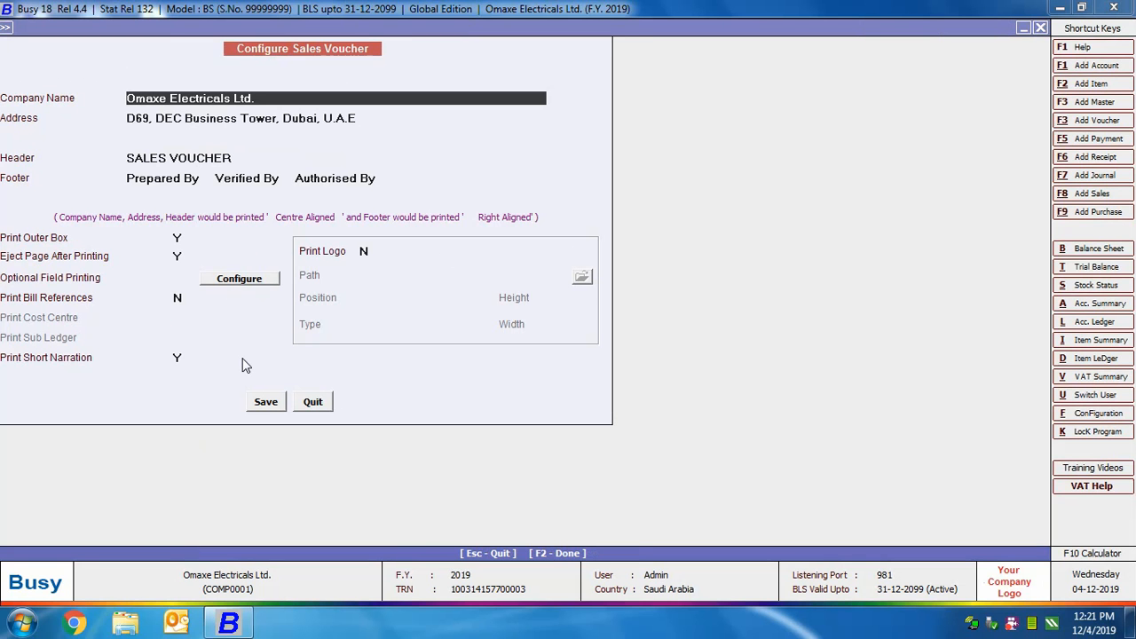
pyautogui.click(266, 403)
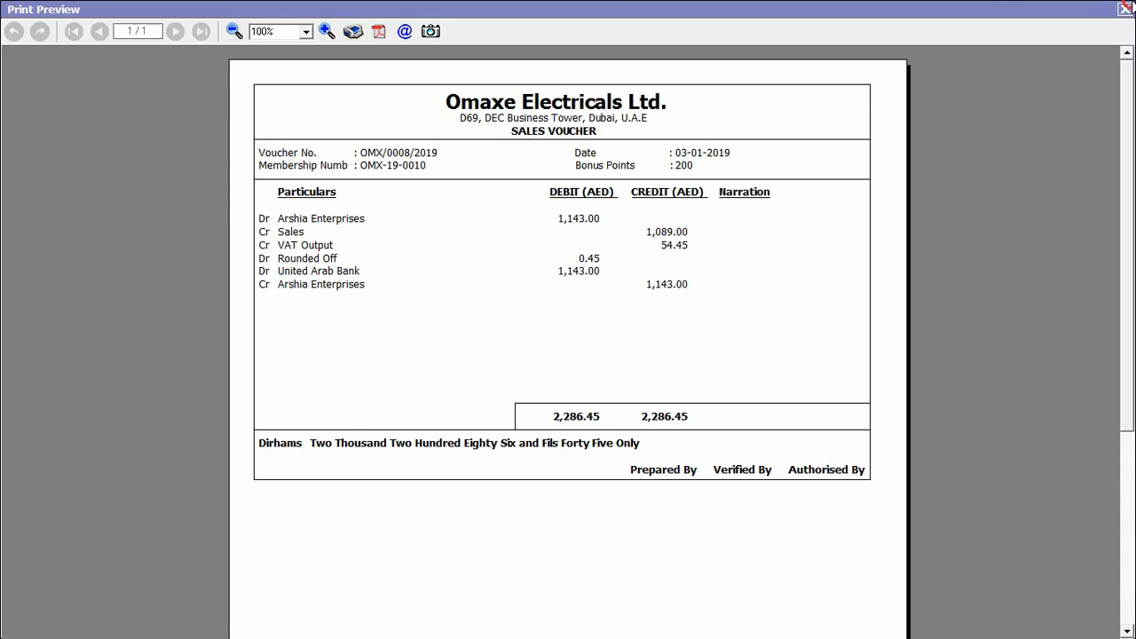
pyautogui.click(1125, 8)
pyautogui.press('Escape')
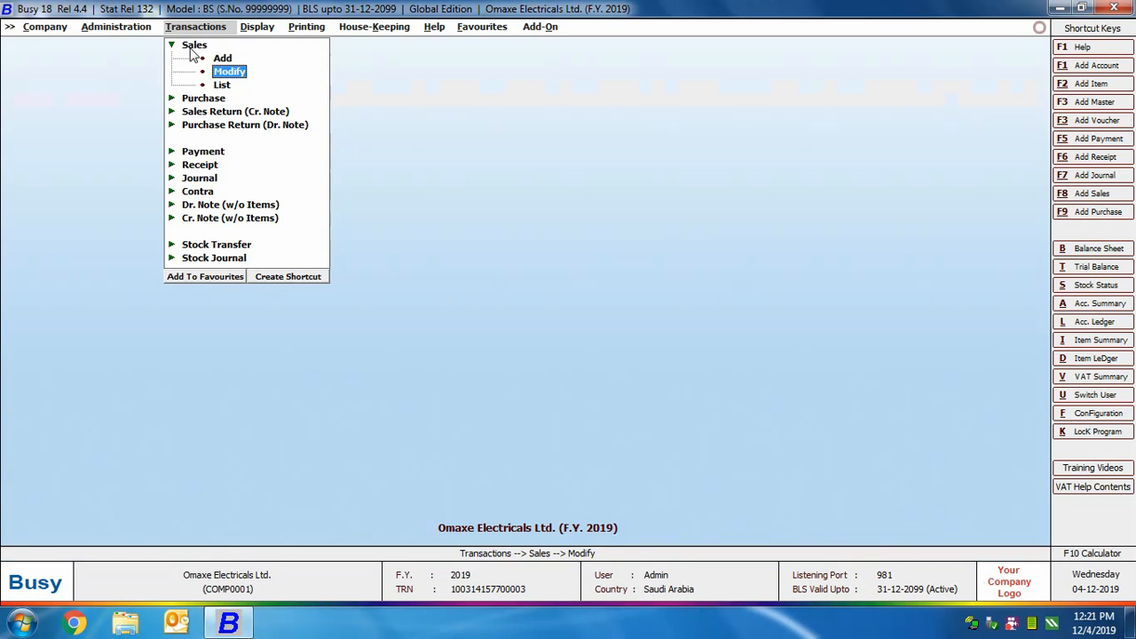
pyautogui.click(190, 49)
pyautogui.press('Escape')
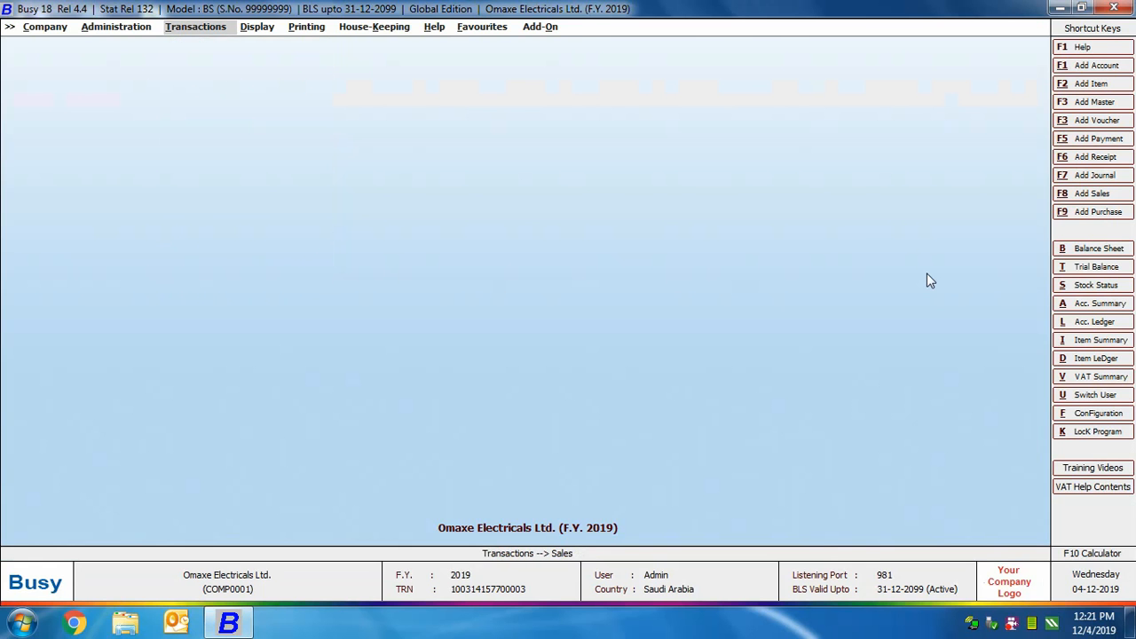